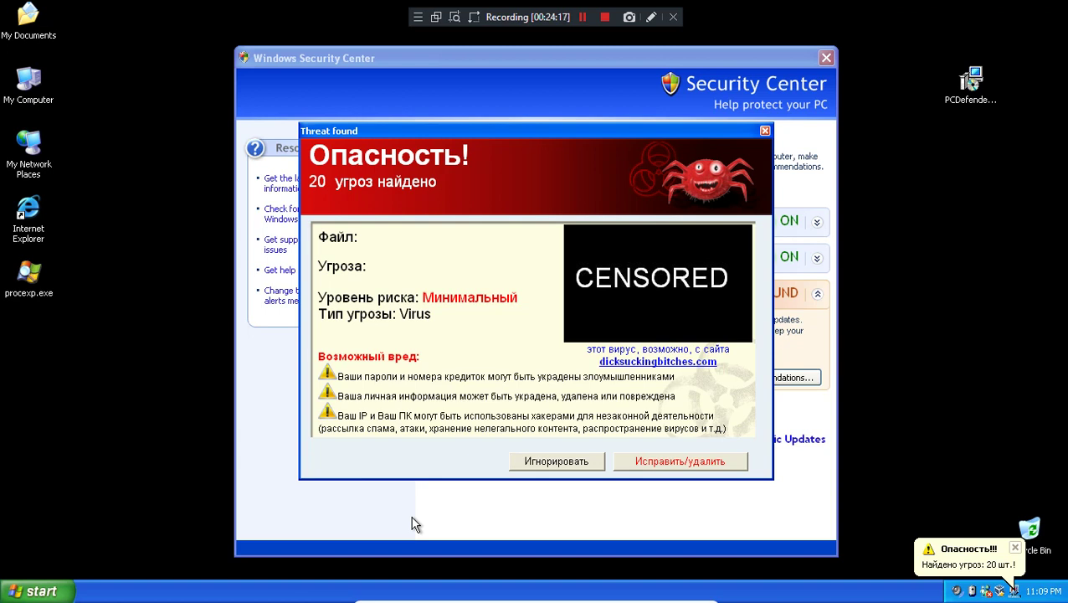
- Dismiss the PC Defender registration and database update prompts and close the Windows Security Center window
left_click(654, 469)
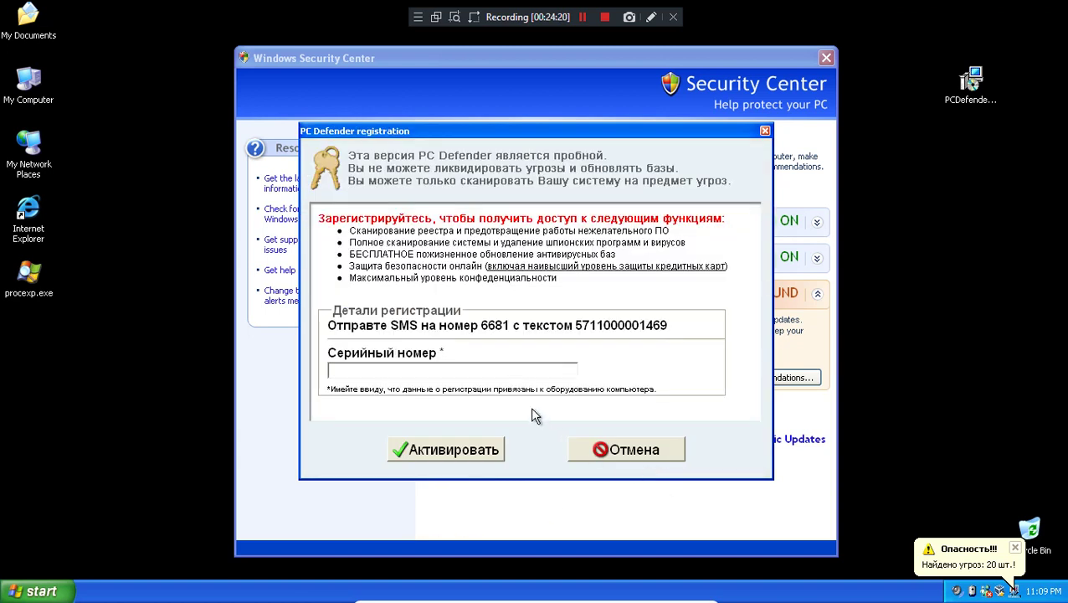
left_click(479, 370)
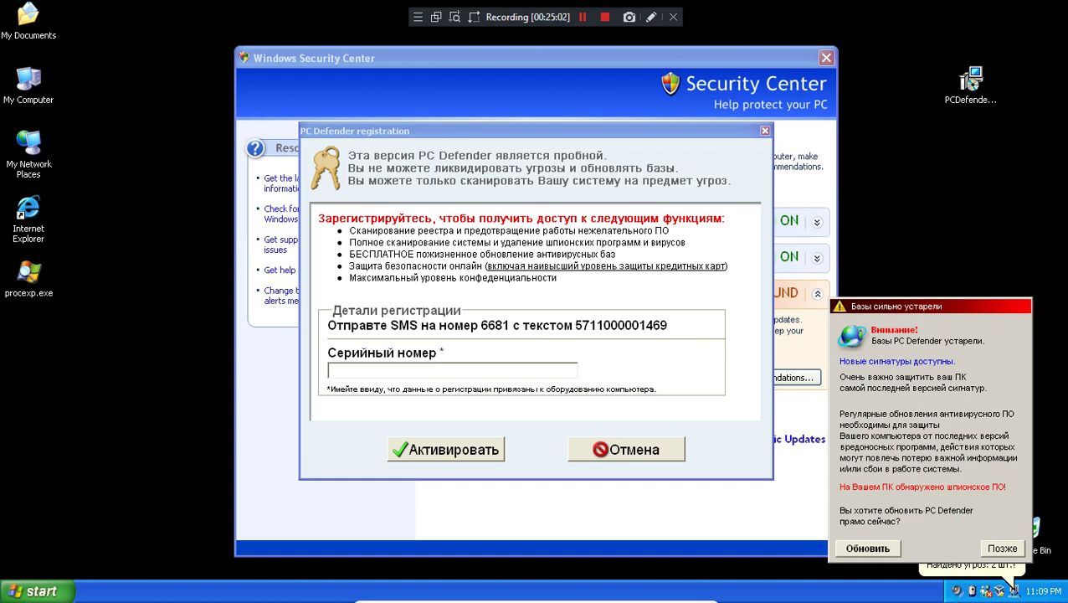
left_click(1002, 549)
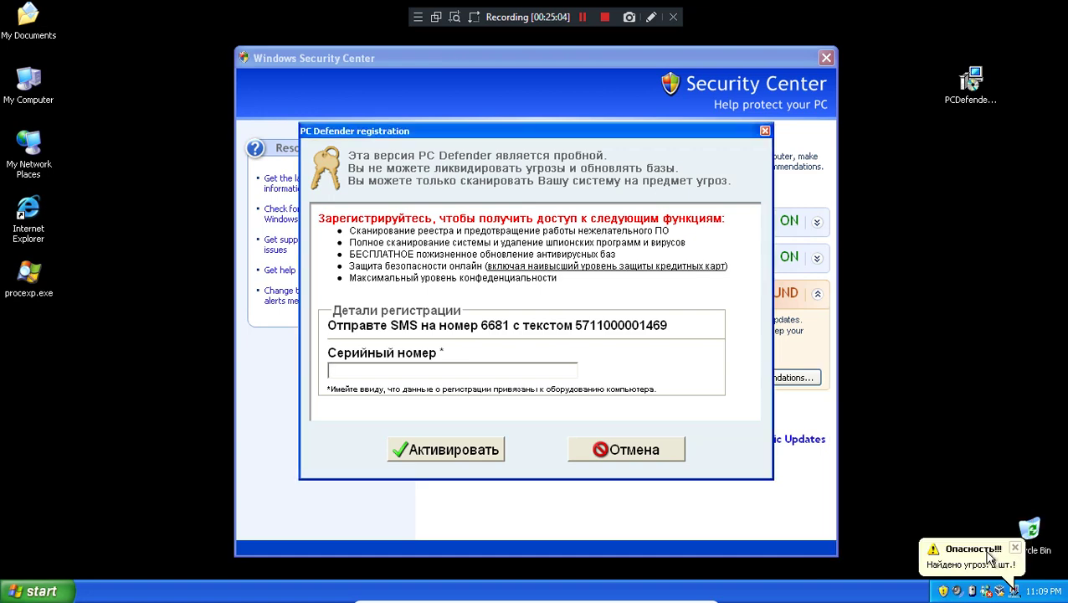
left_click(604, 452)
left_click(833, 60)
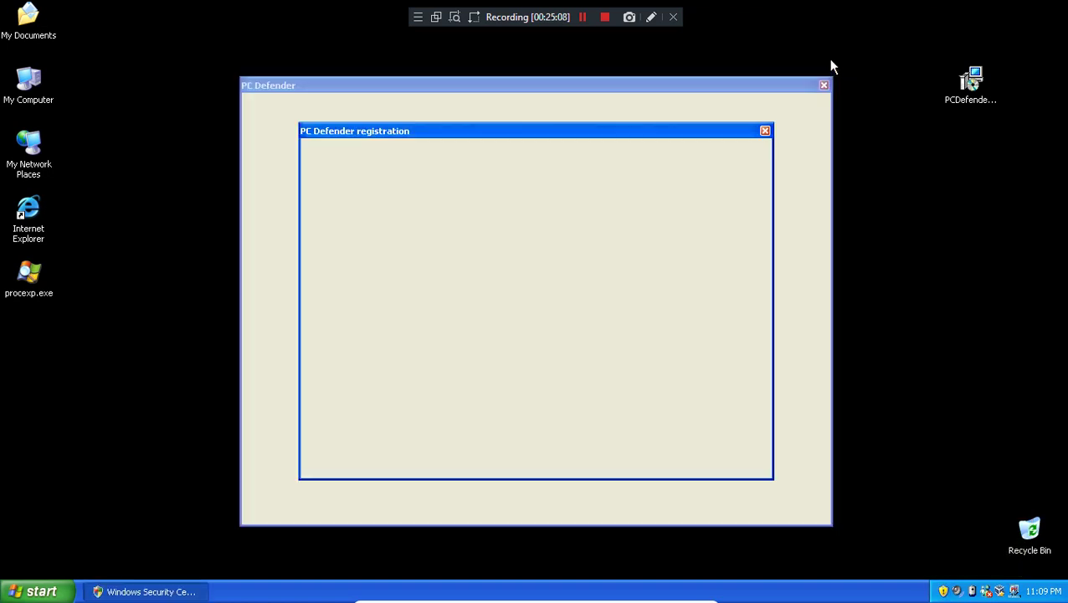
left_click(616, 452)
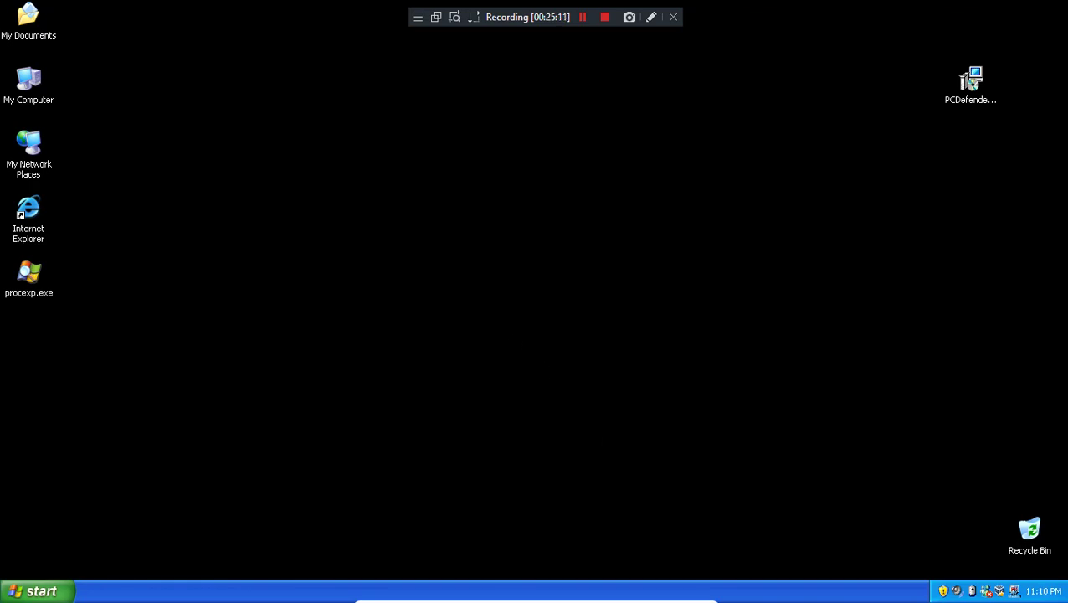
- Open Internet Explorer and dismiss the PC Defender threat alert together with its registration prompt
left_click(38, 591)
left_click(82, 288)
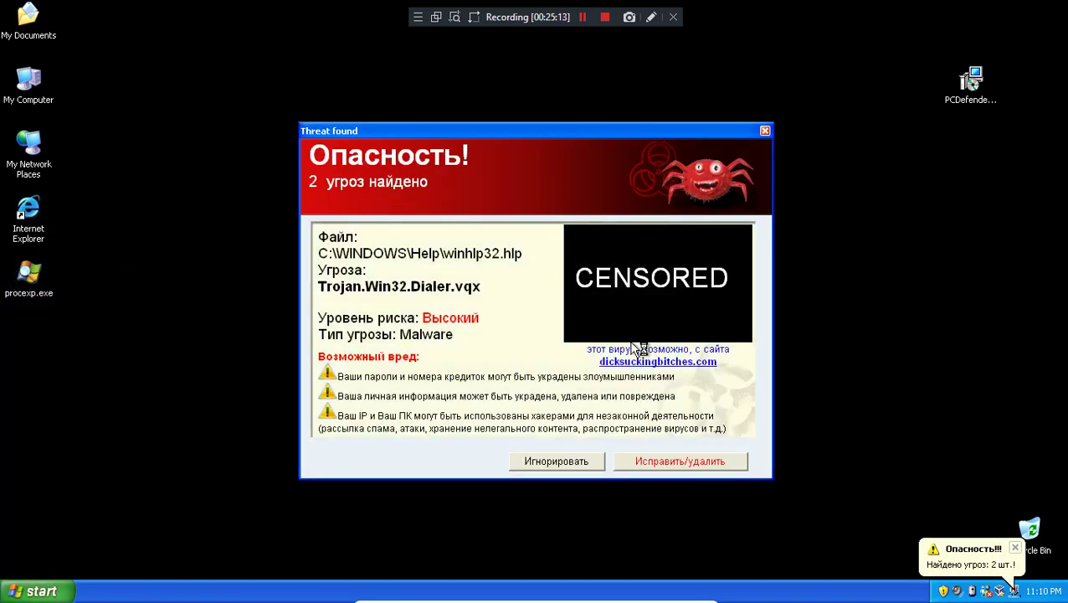
left_click(706, 456)
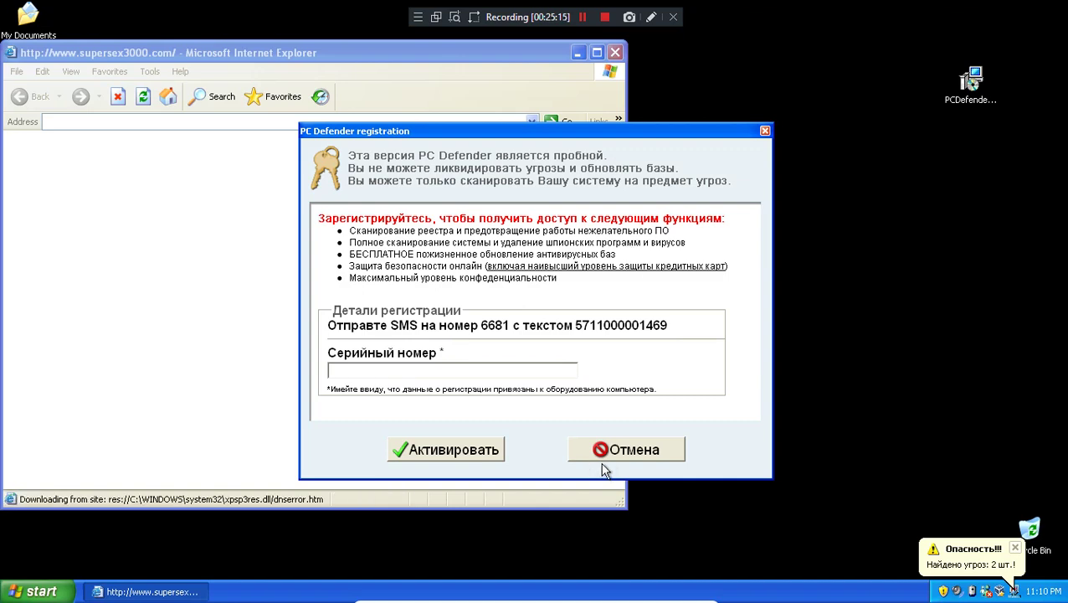
left_click(588, 457)
- Try to load "ro standartstudio" in Internet Explorer, closing the browser and the threat alert when finished
left_click(177, 122)
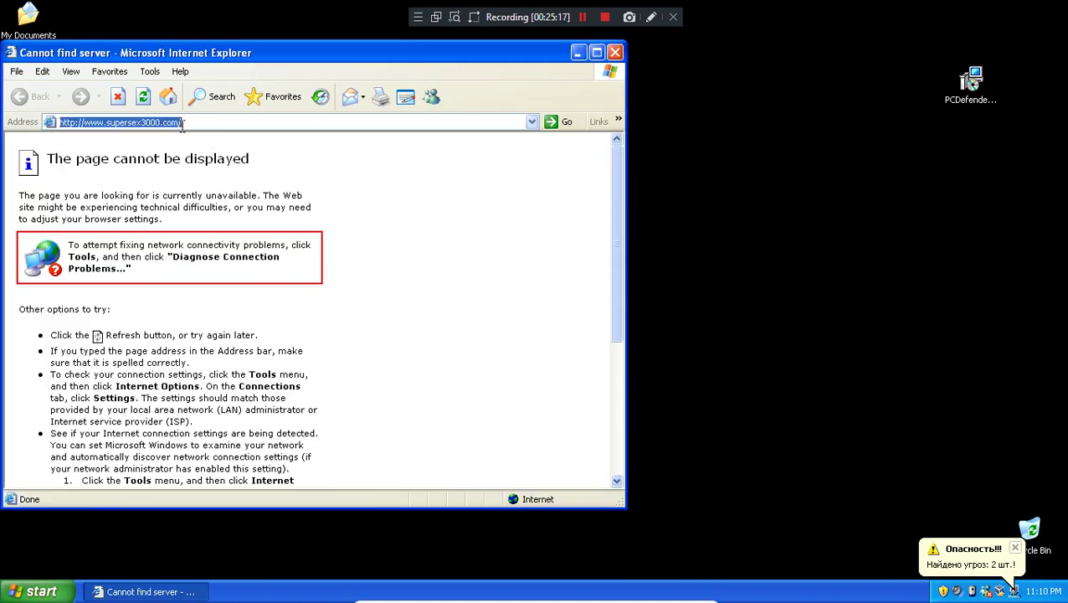
type("ro")
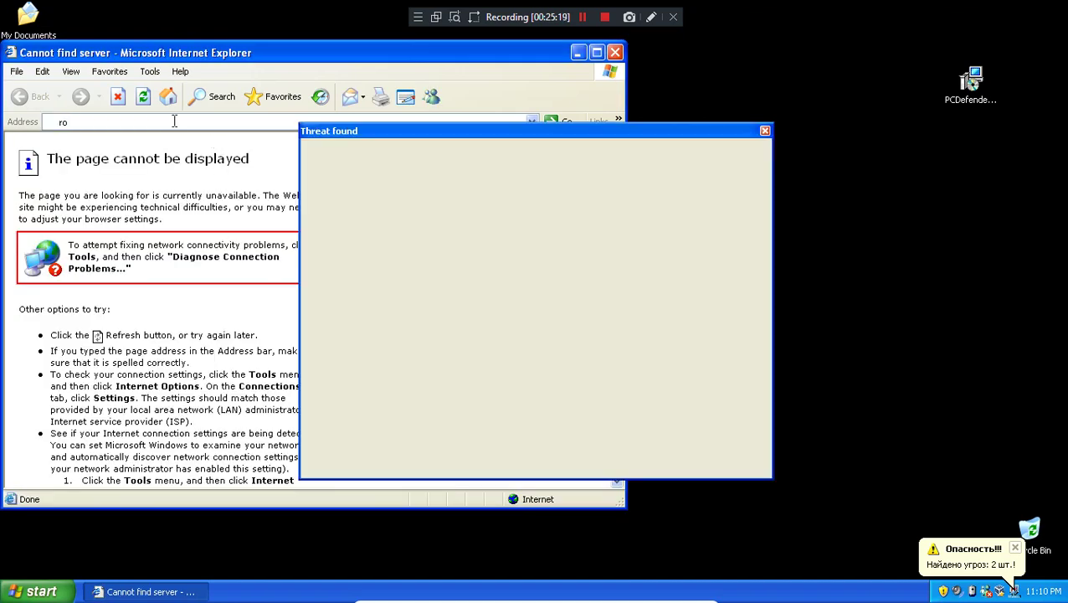
type(" standa")
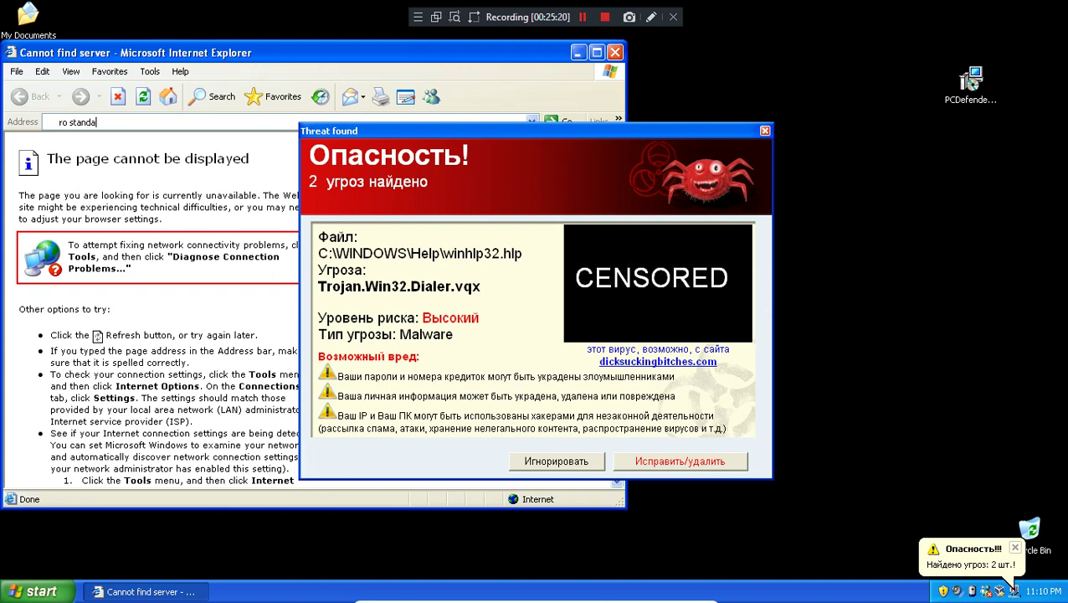
type("rtstudio")
key("Return")
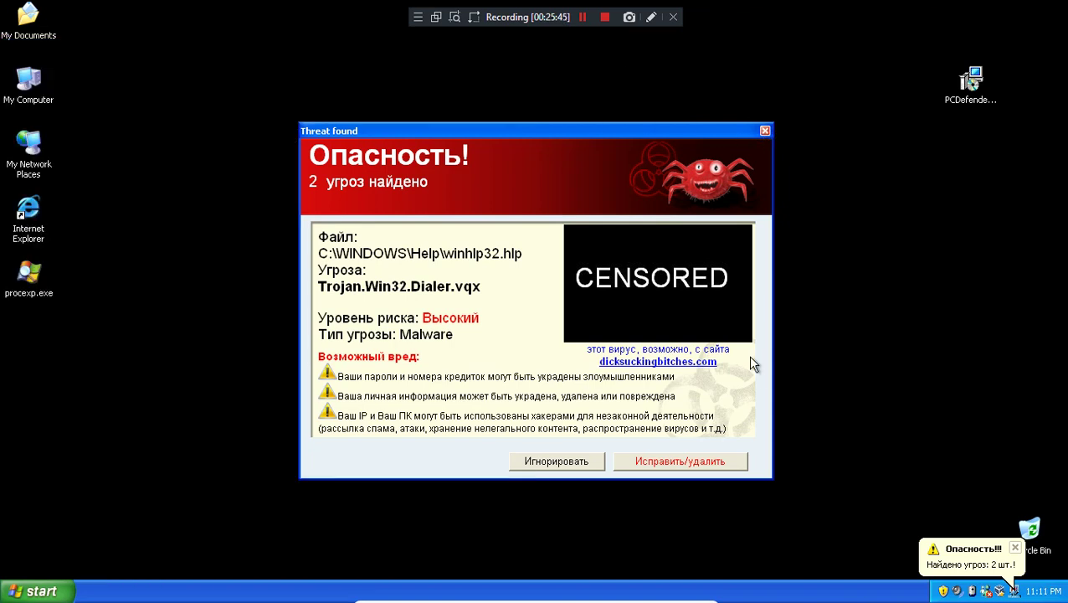
left_click(614, 52)
left_click(765, 132)
- Open Local Disk (C:) from My Computer and dismiss the threat alert and its registration prompt
double_click(42, 99)
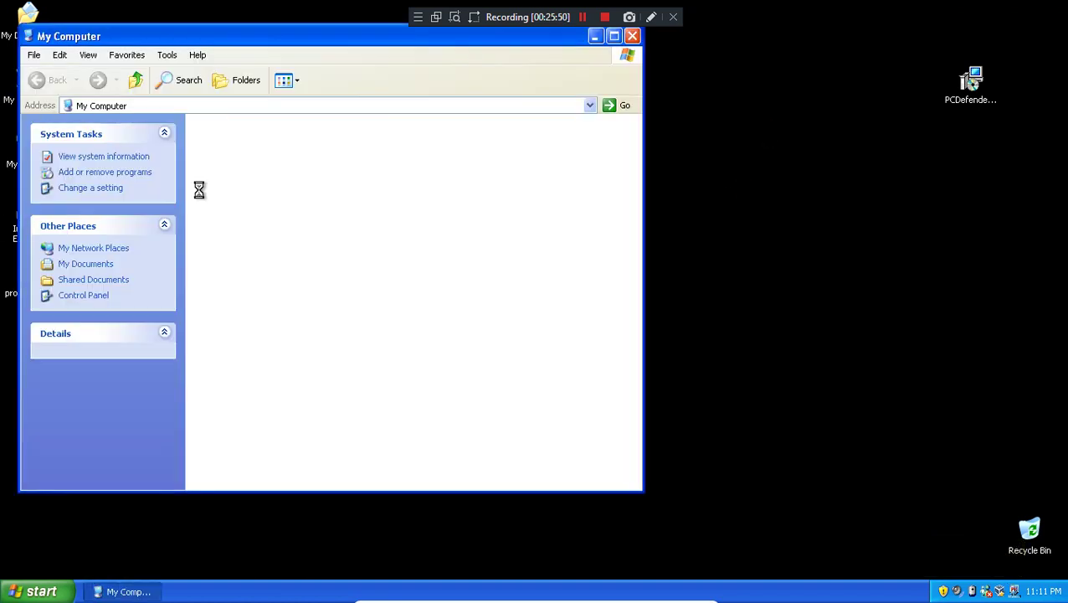
double_click(233, 243)
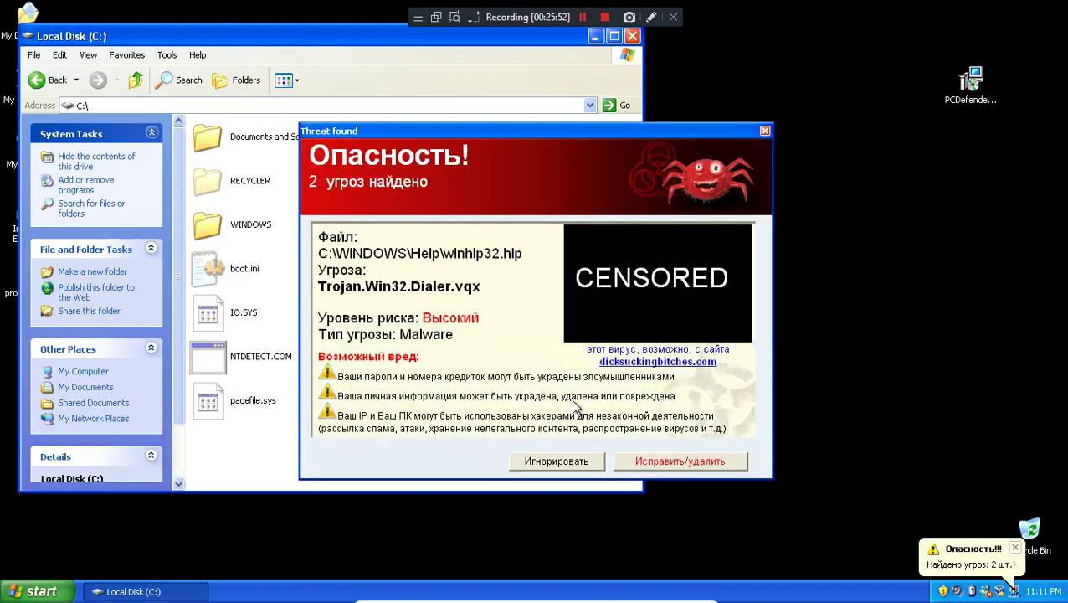
left_click(669, 465)
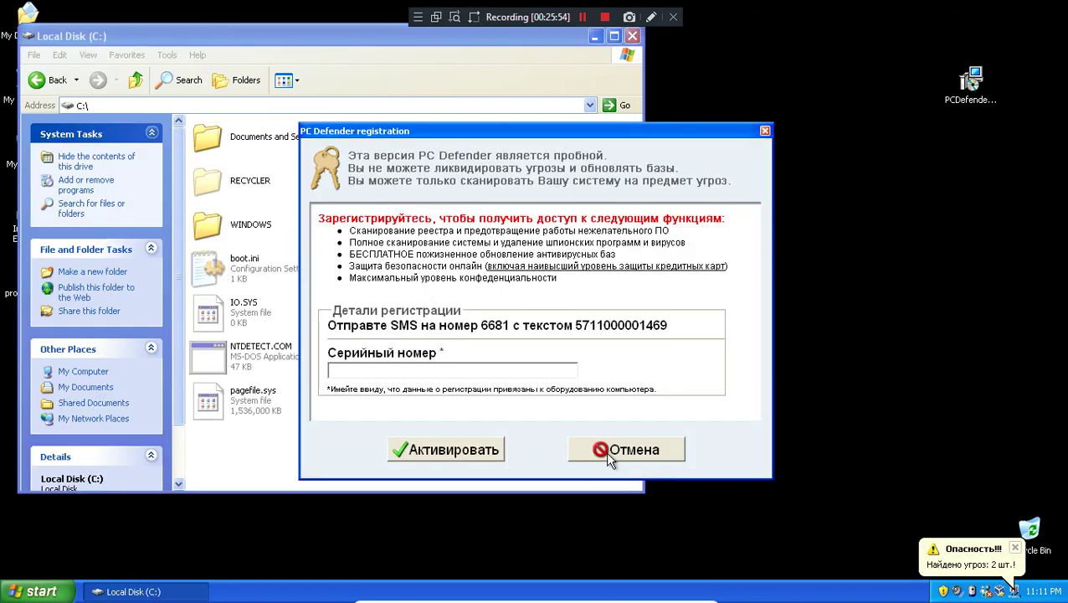
left_click(626, 449)
- Open the folder Program Files\Def Group\PC Defender and dismiss the threat alert and registration prompt
double_click(393, 140)
scroll(415, 368, "down", 1)
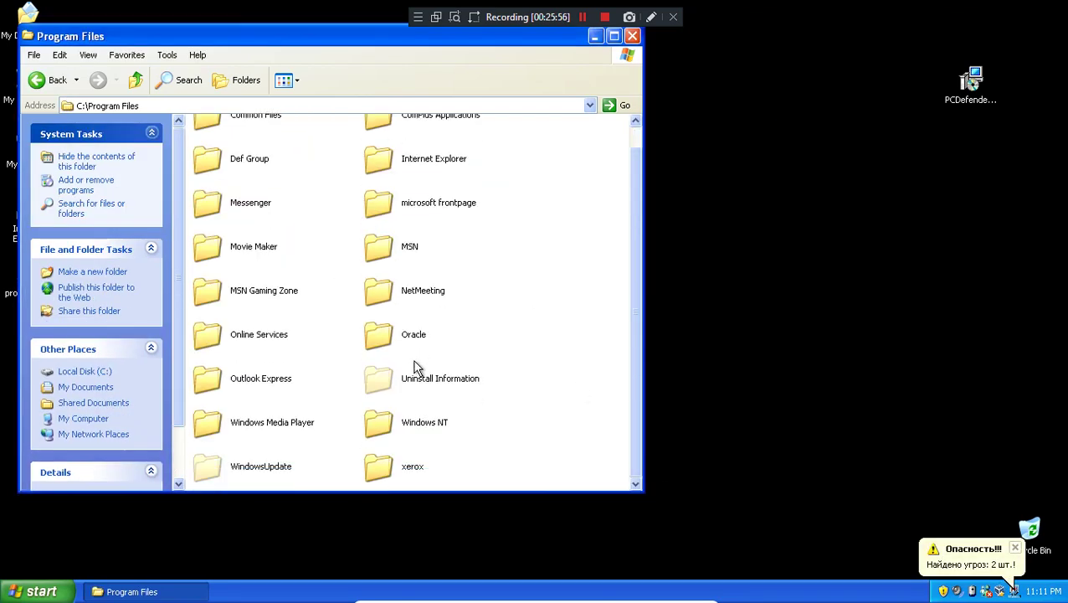
scroll(415, 367, "up", 1)
double_click(238, 181)
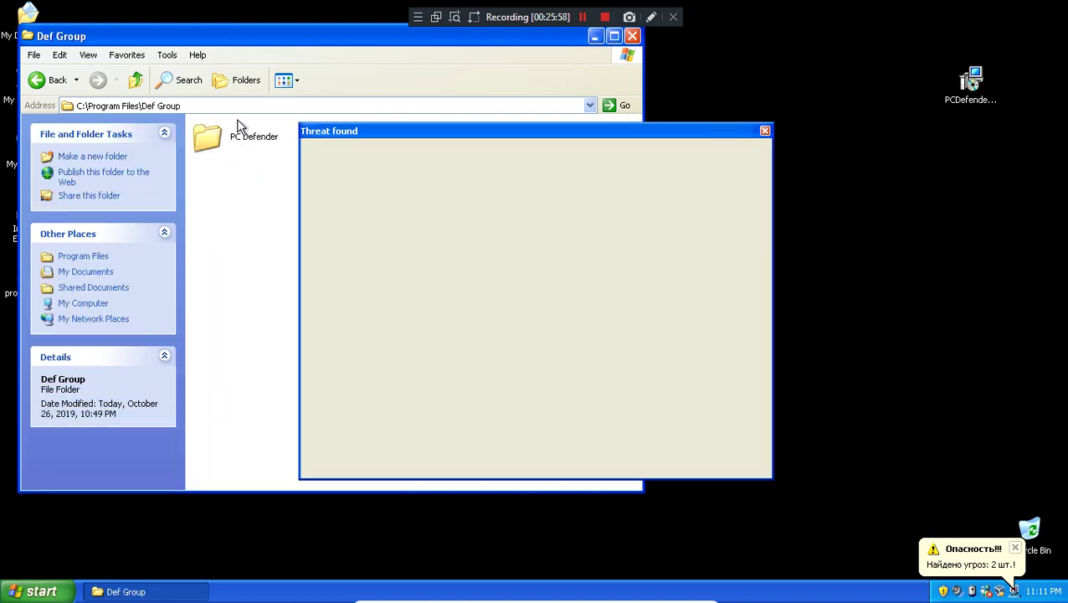
double_click(238, 134)
left_click(672, 461)
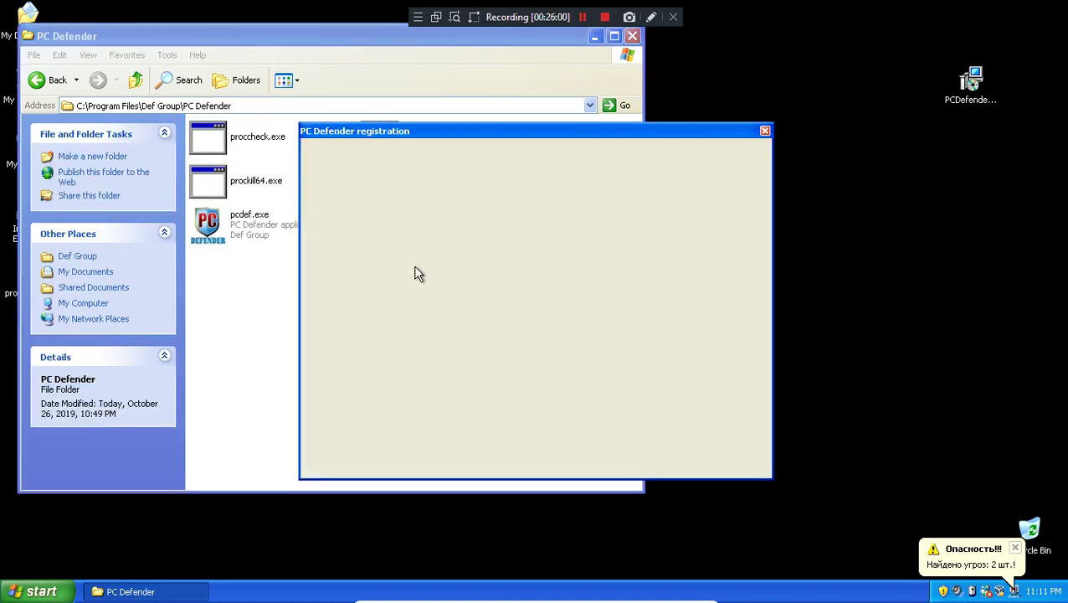
left_click(766, 131)
- Open uninstall.bat for editing in Notepad, select its msiexec line and ignore the threat alert
right_click(453, 224)
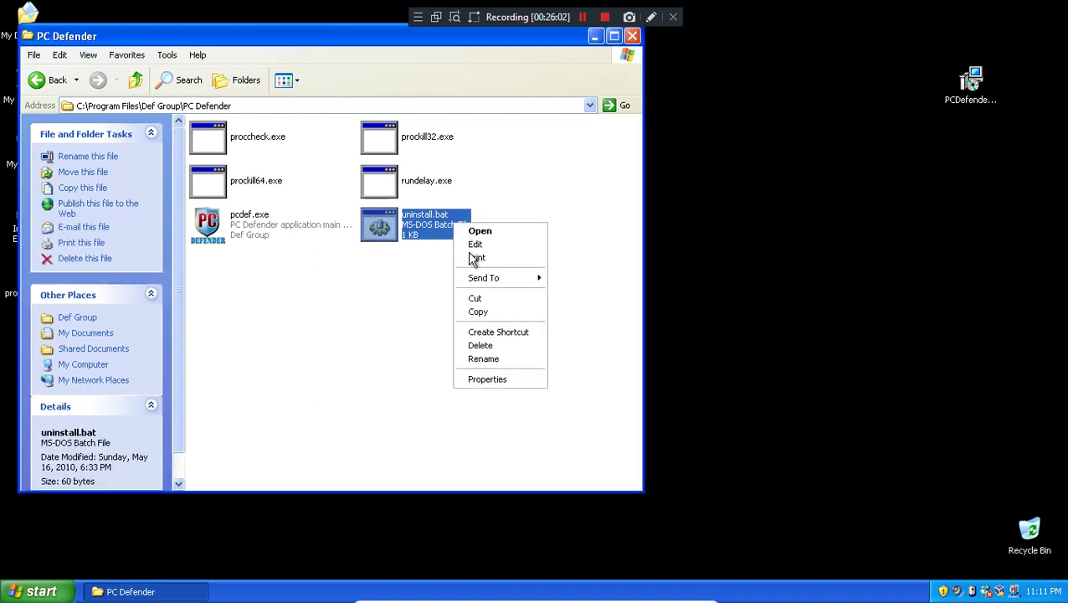
left_click(475, 244)
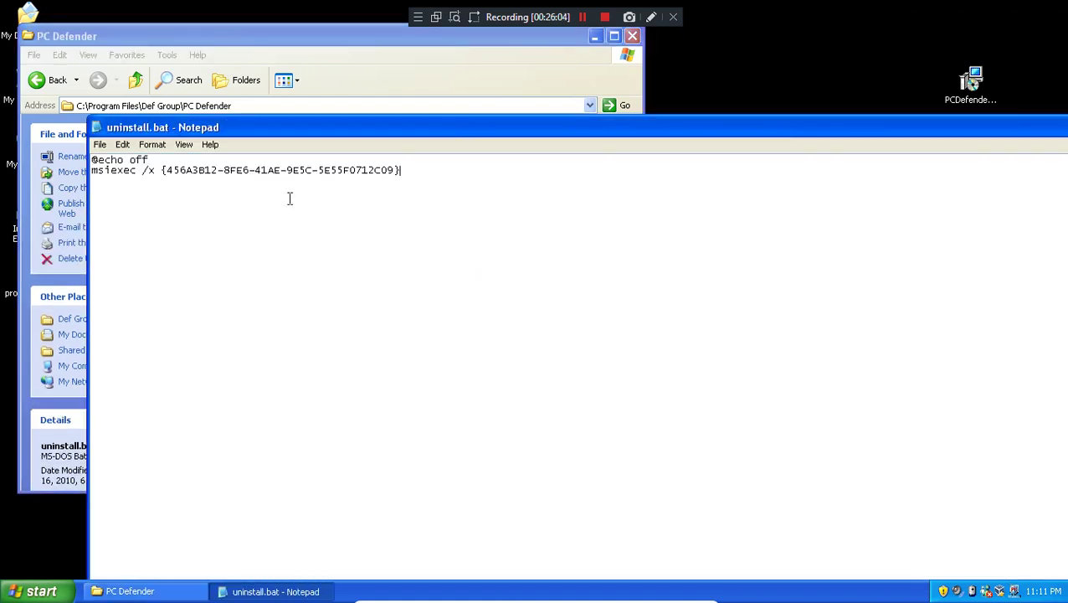
key("shift+Home")
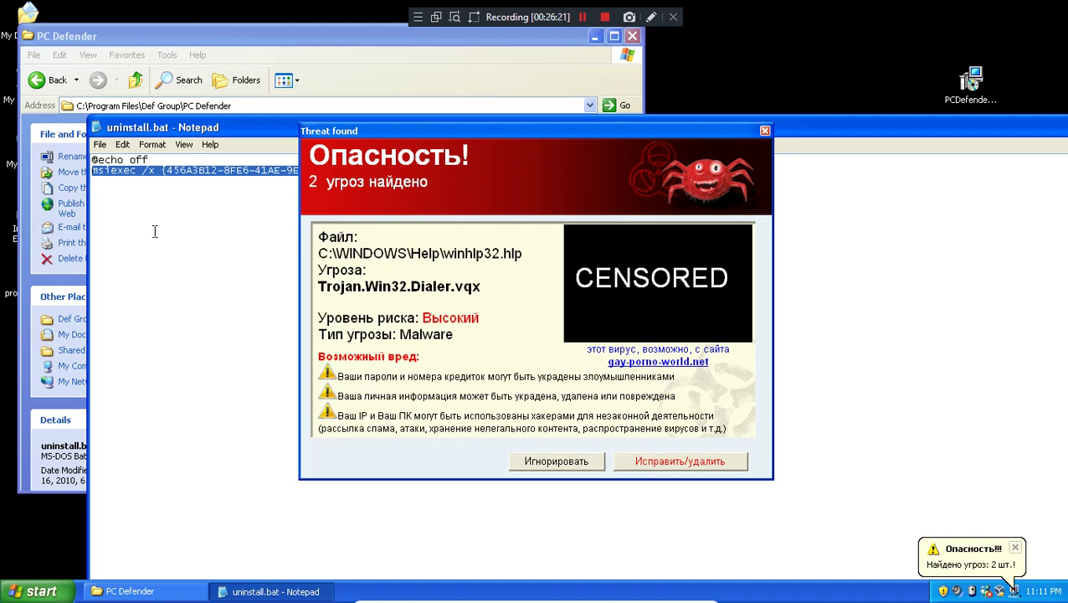
left_click(553, 461)
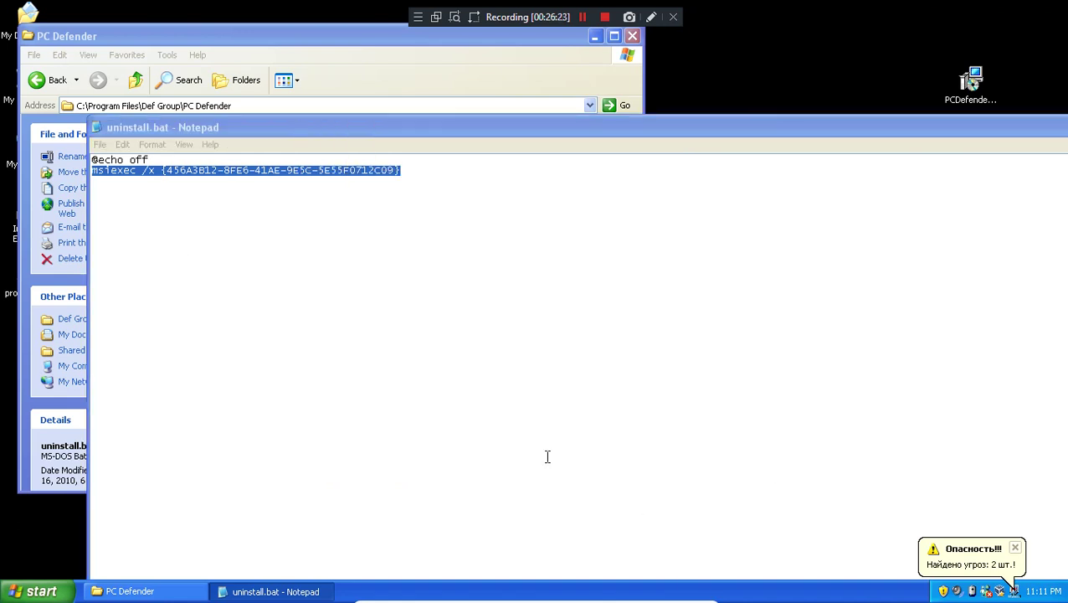
- Replace the msiexec line in uninstall.bat with "taskkill /f /im rundelay.exe", ignoring the interrupting threat alerts
left_click(547, 338)
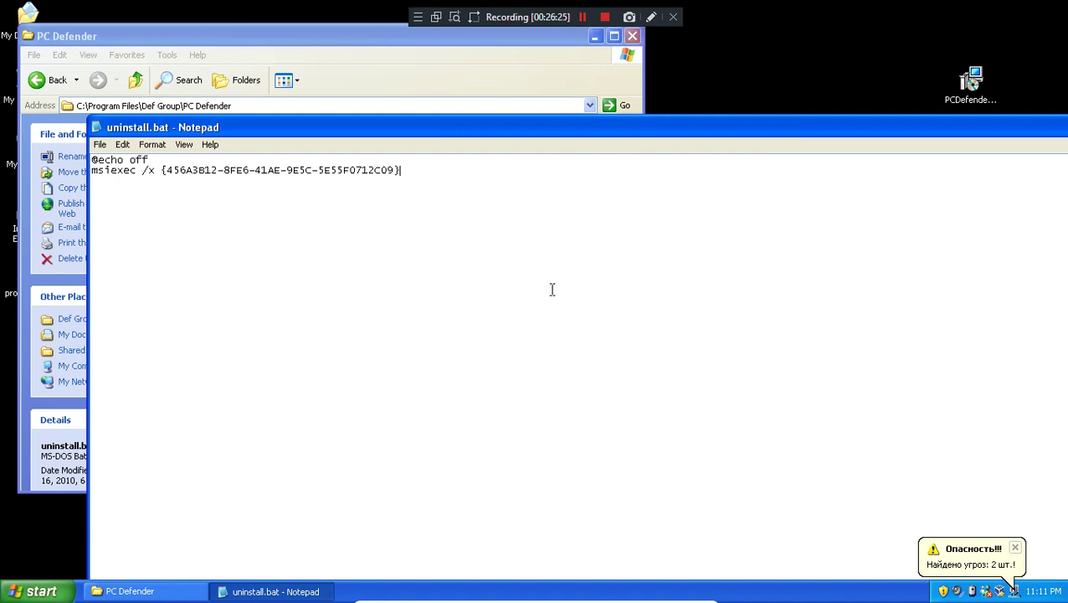
left_click_drag(551, 291, 112, 208)
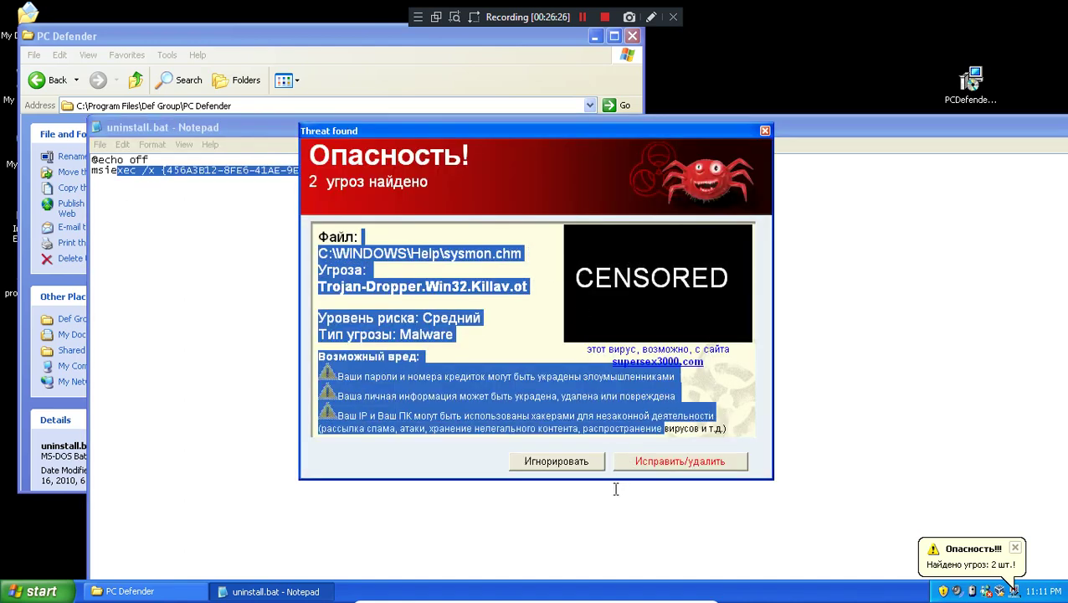
left_click(544, 461)
left_click(502, 339)
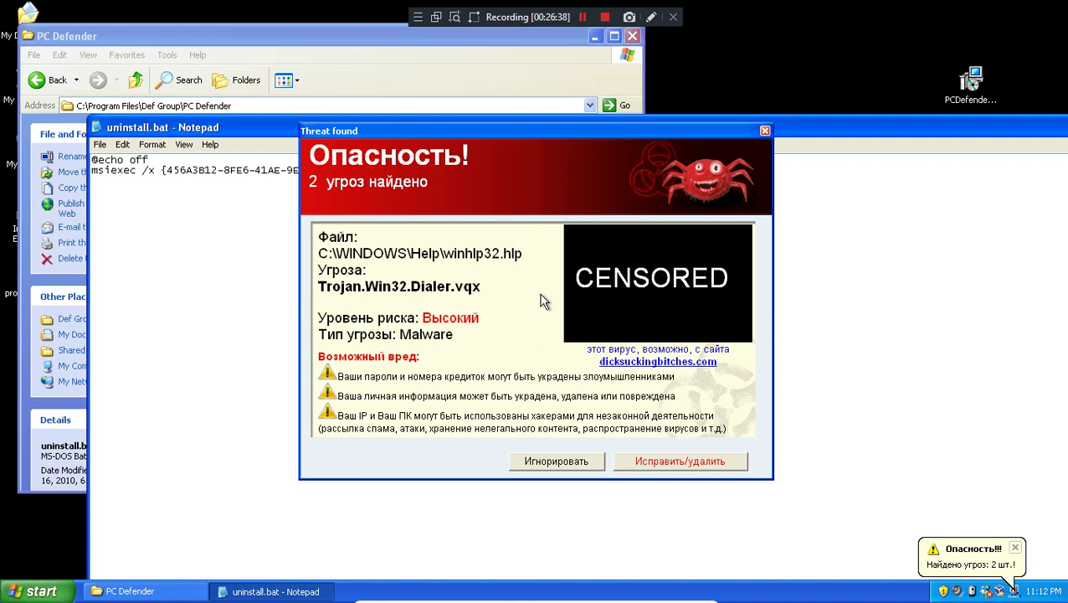
left_click(556, 462)
left_click_drag(852, 298, 4, 326)
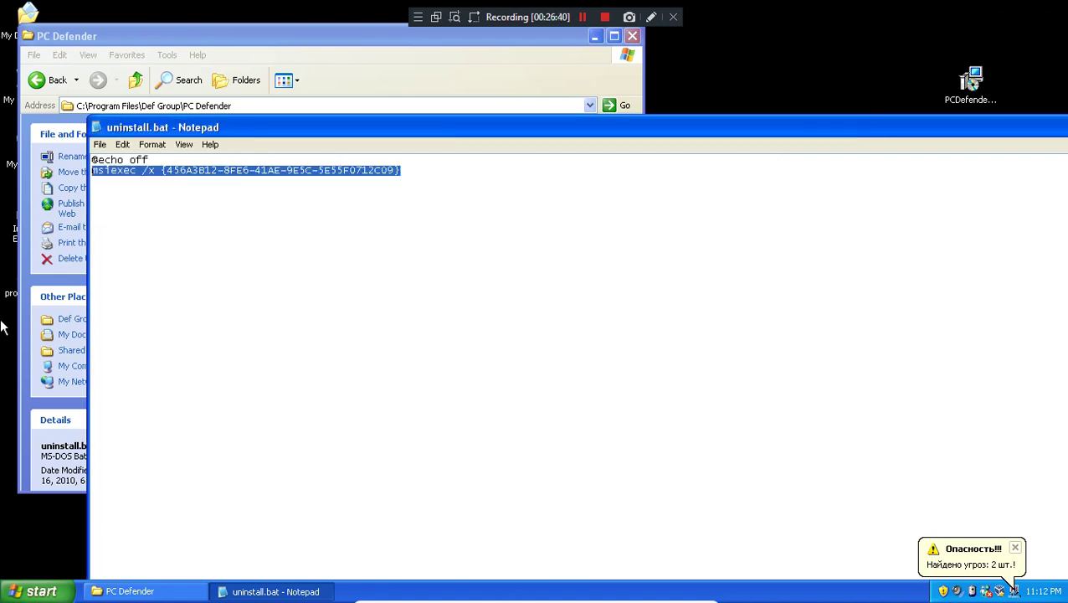
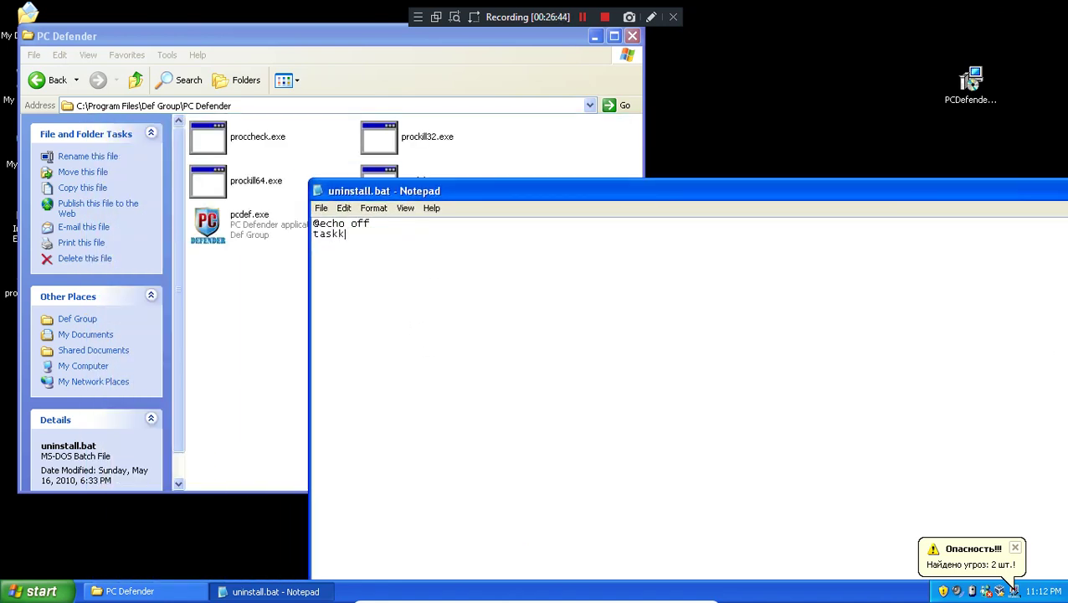
left_click(556, 462)
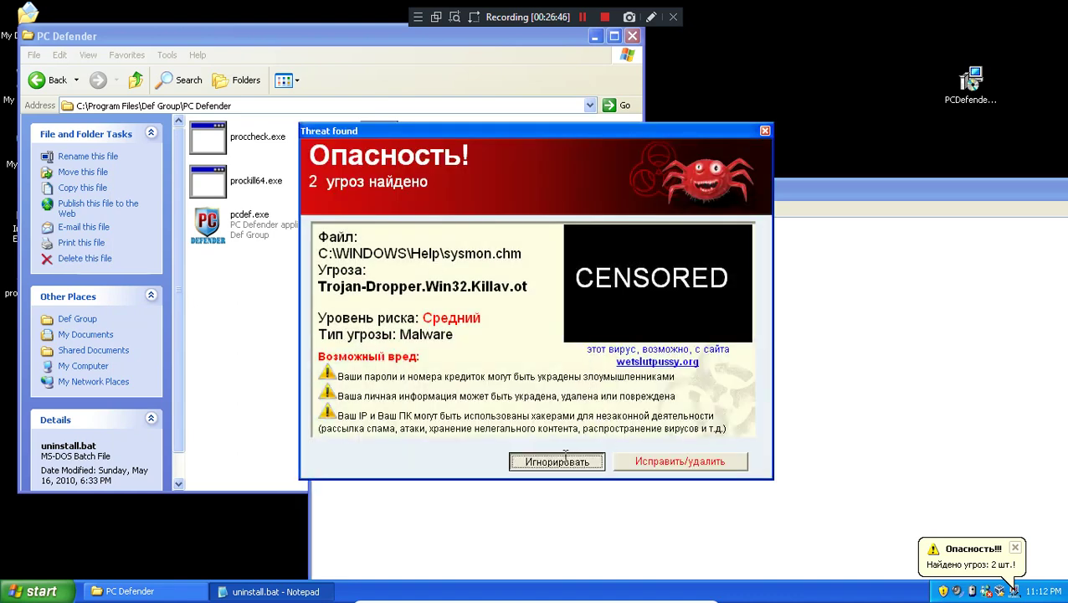
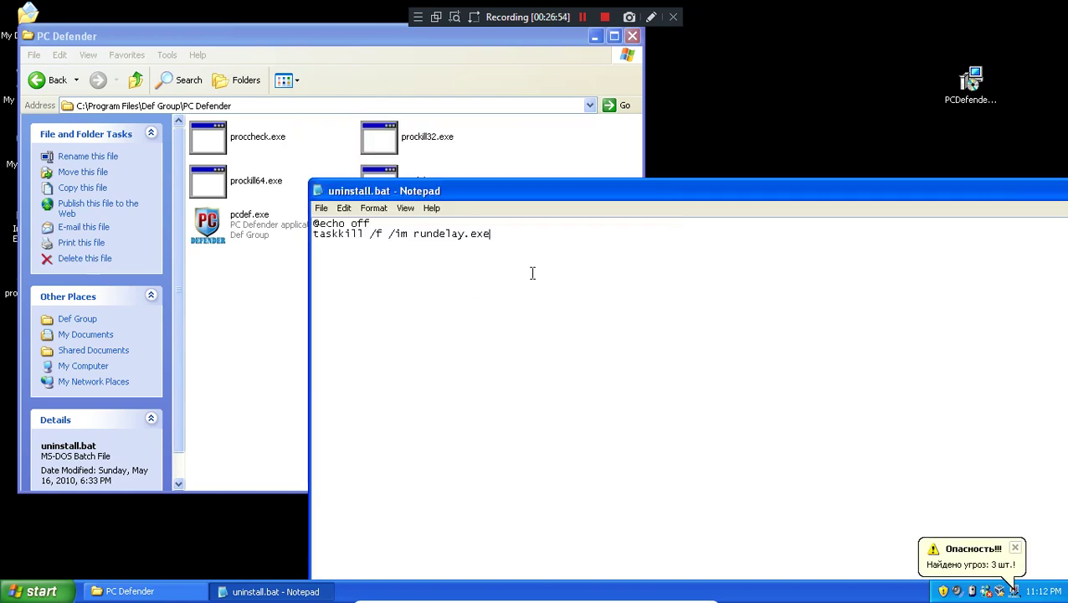
- Begin another line below the rundelay.exe command with "takkill /fim", dismissing the interrupting threat alerts
key("Return")
type("takkill")
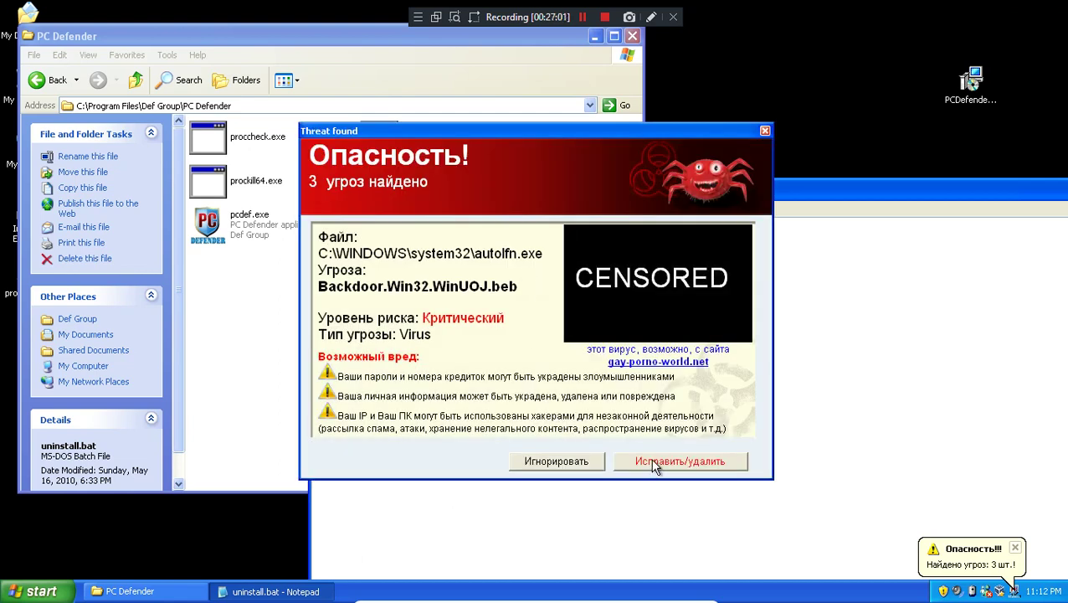
left_click(662, 462)
left_click(615, 449)
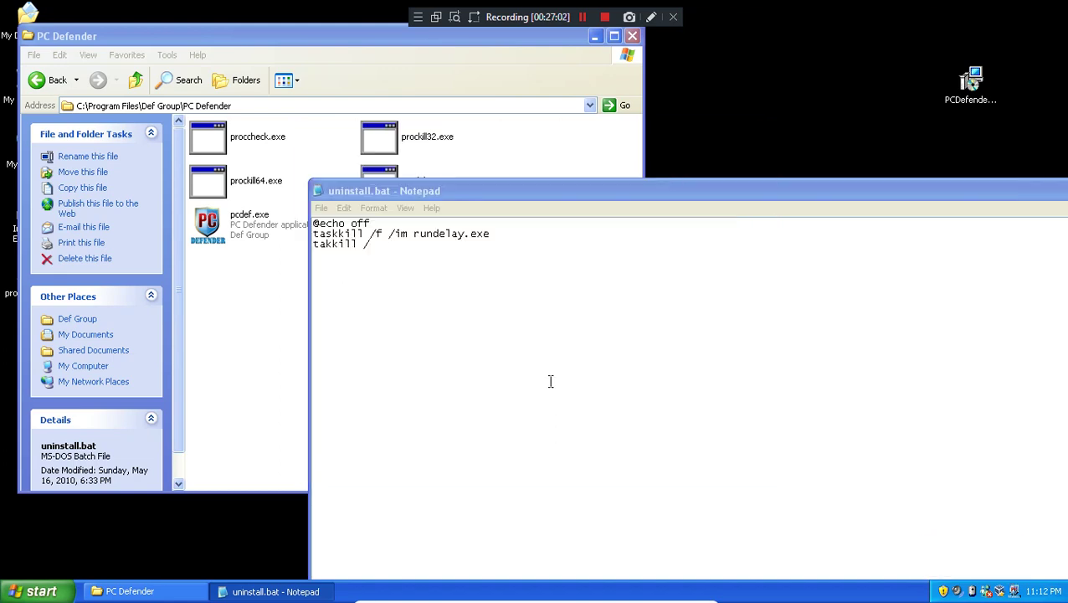
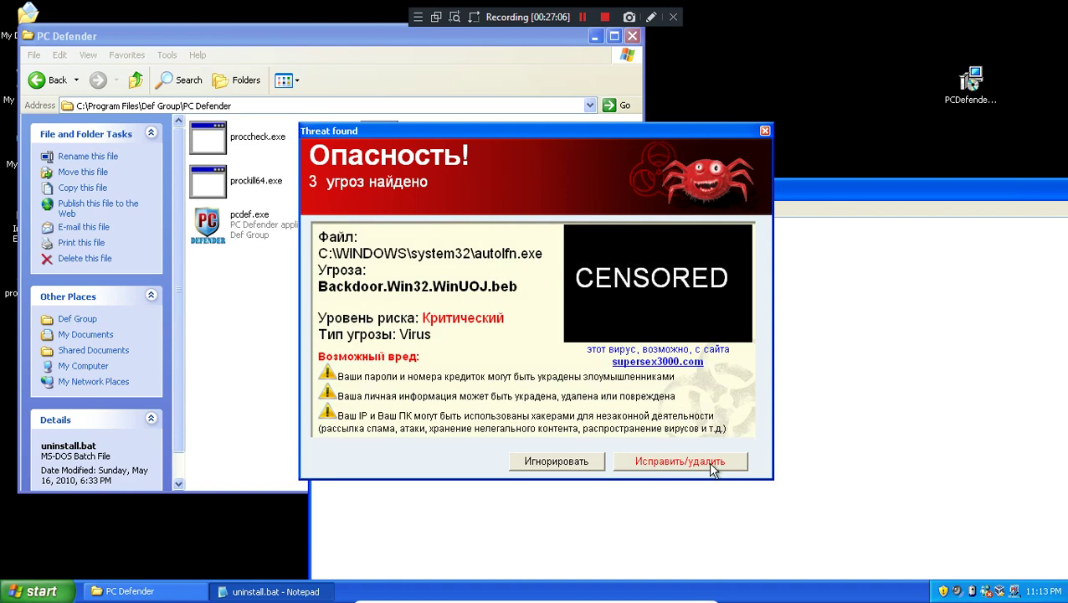
left_click(587, 460)
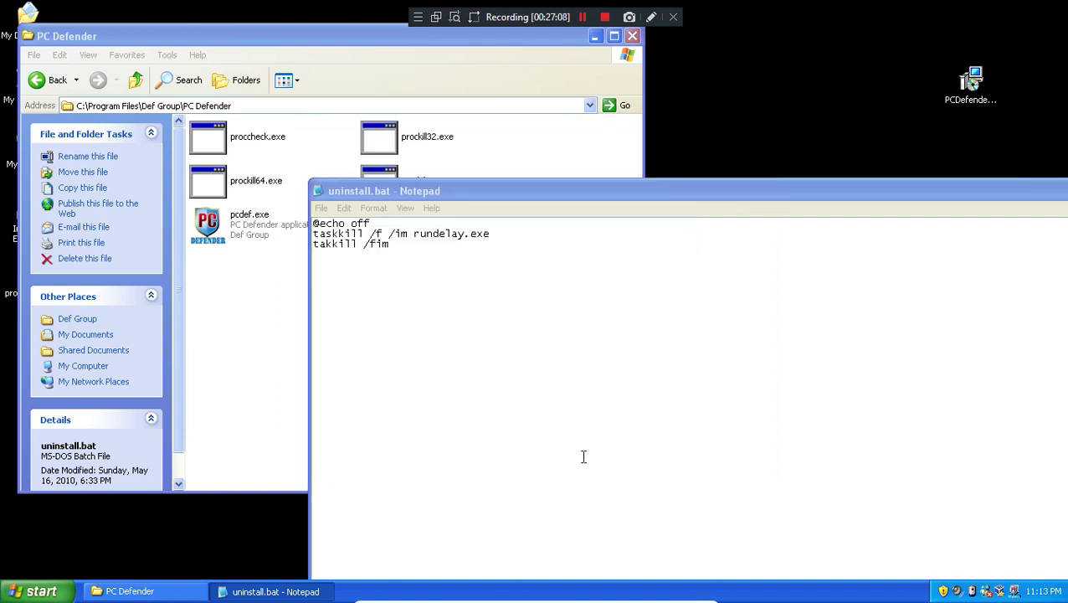
- Correct the unfinished third line of uninstall.bat to read "taskkill /f /im"
left_click(390, 281)
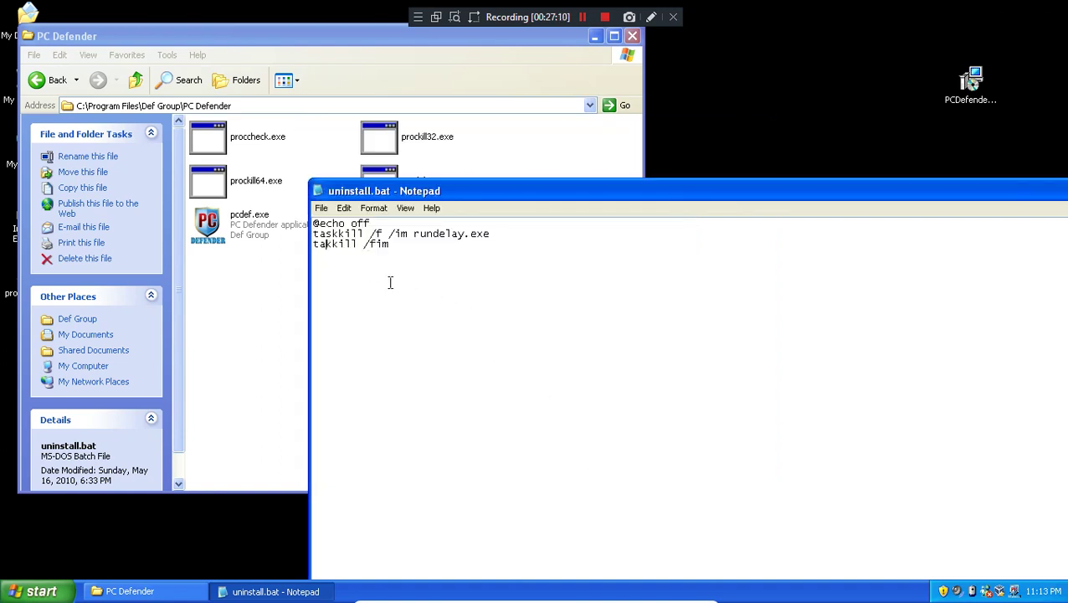
type("s")
key("Right")
key("Right")
key("Right")
key("Right")
key("Right")
key("Right")
key("Right")
key("Right")
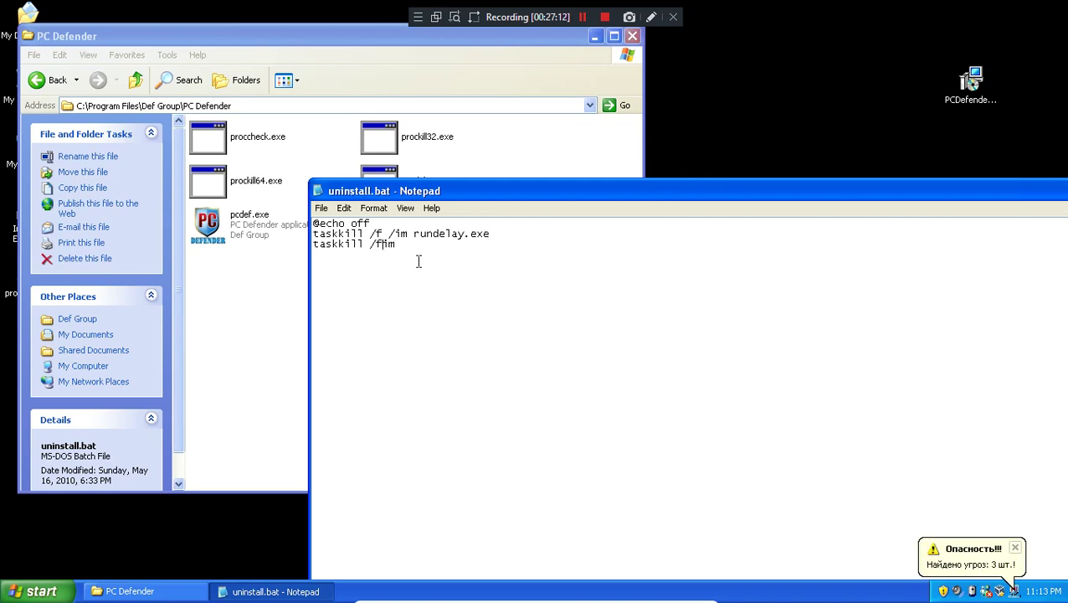
type(".")
key("BackSpace")
type("/")
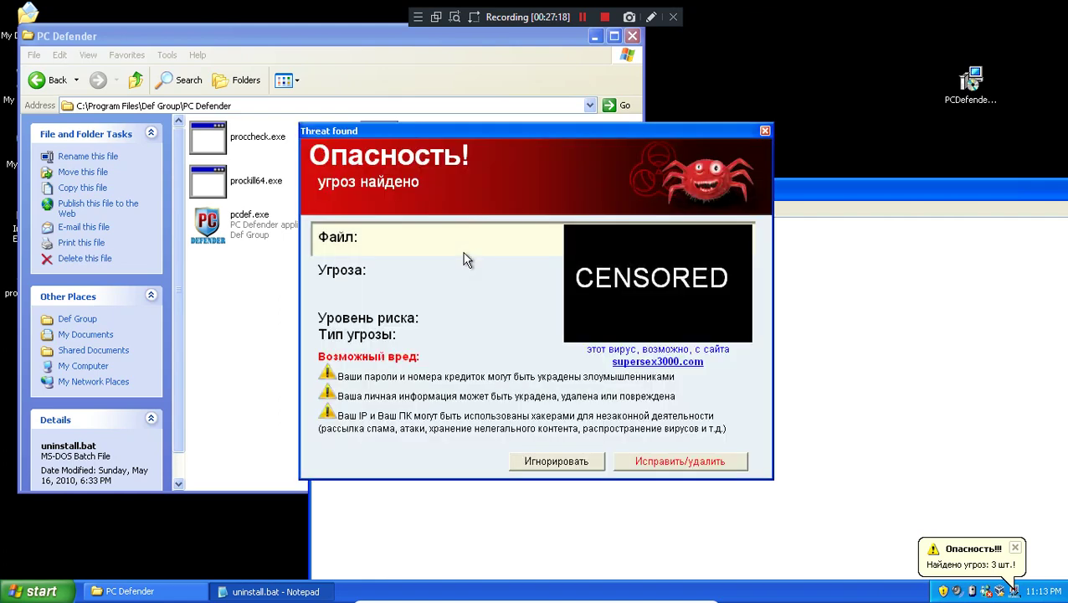
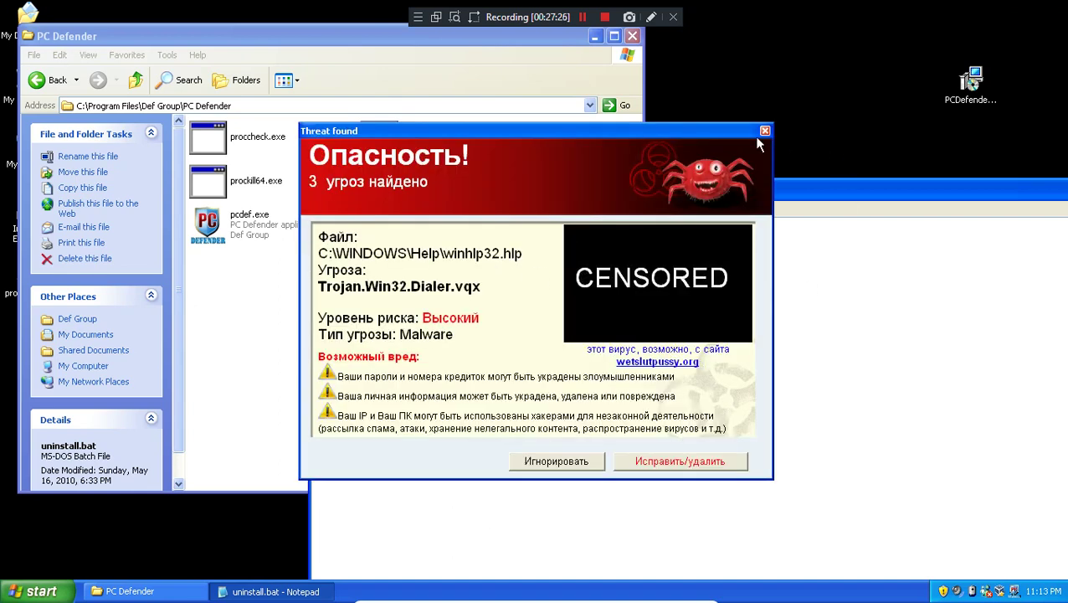
- Dismiss the threat alerts and complete the third line of uninstall.bat with the process name proccheck.exe
left_click(764, 130)
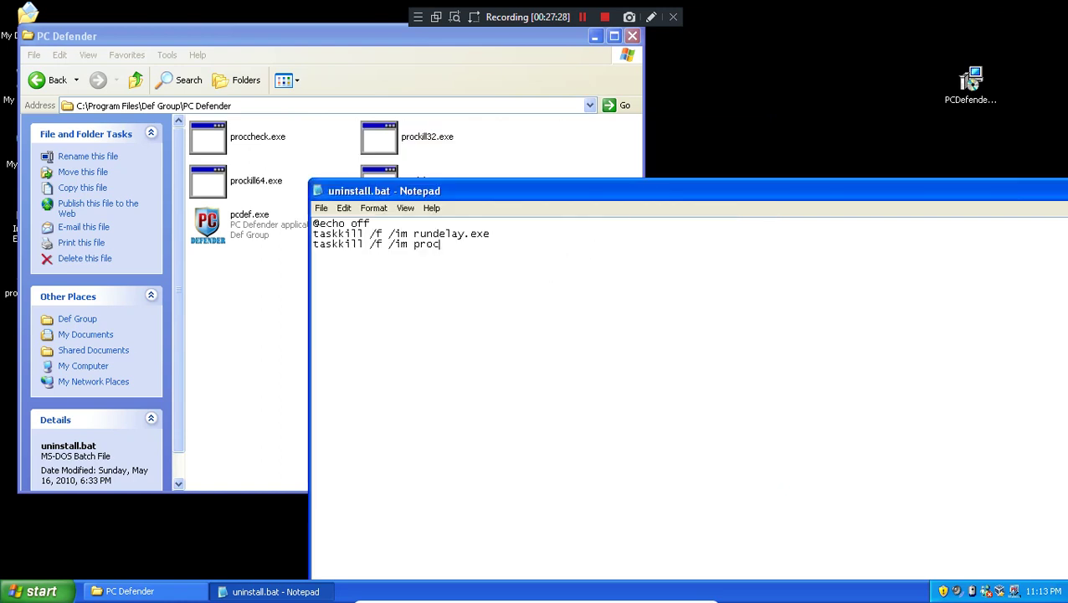
type("check")
type(".exe")
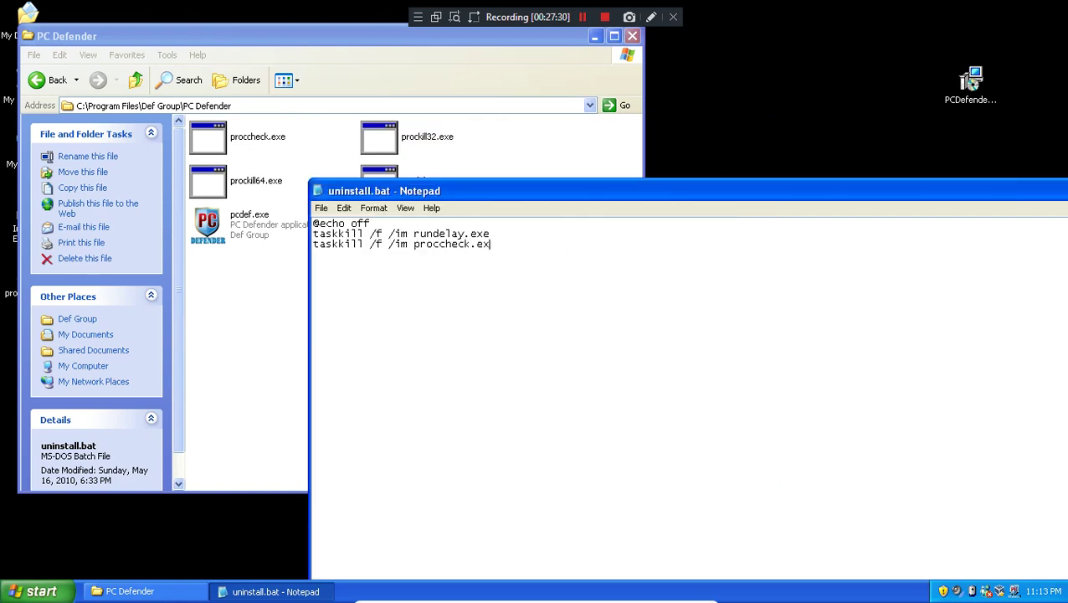
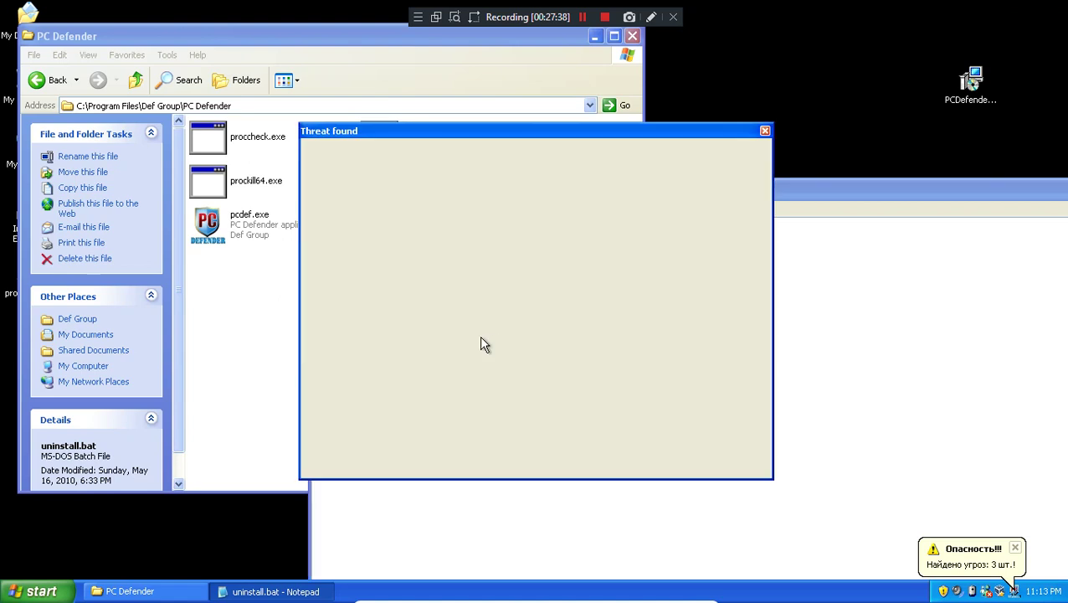
left_click(603, 268)
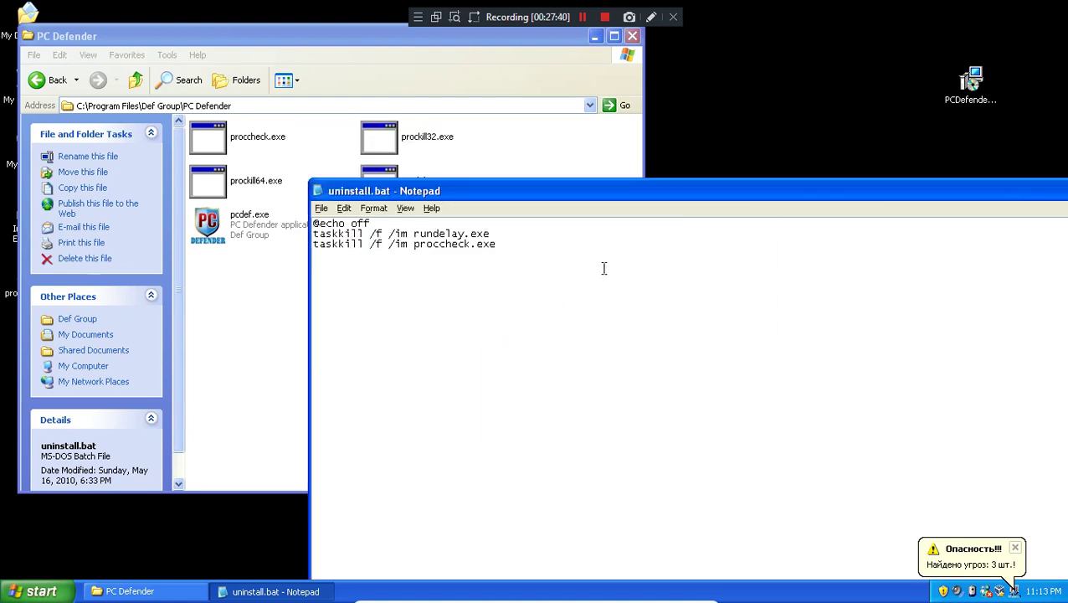
- Add the line "taskkill /f /im prockill32.exe" below the proccheck.exe command, dismissing the interrupting threat alerts
key("Return")
type("ta")
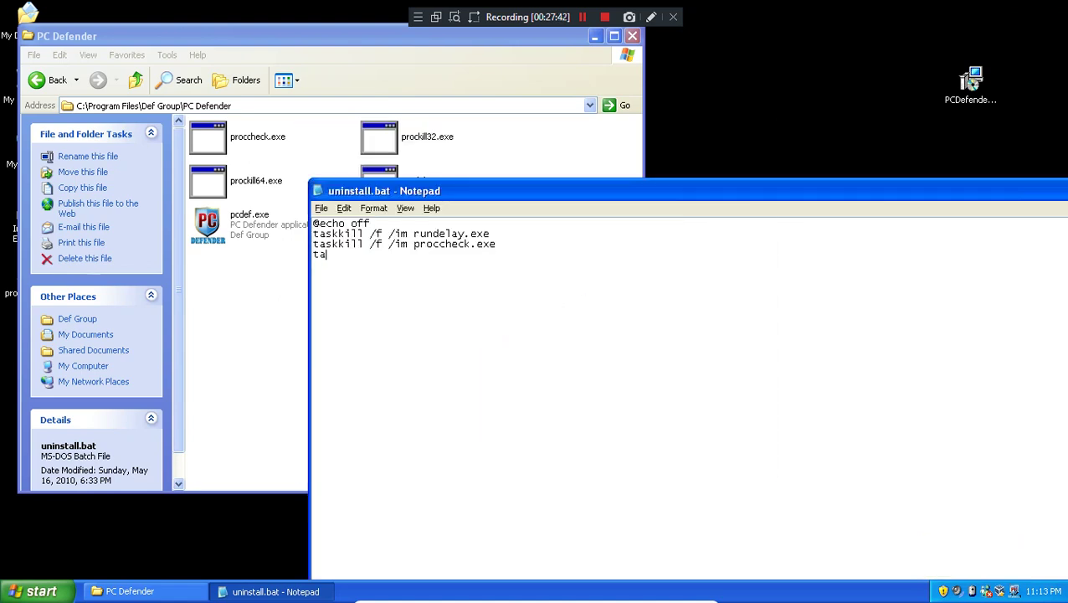
type("skkill /f /im")
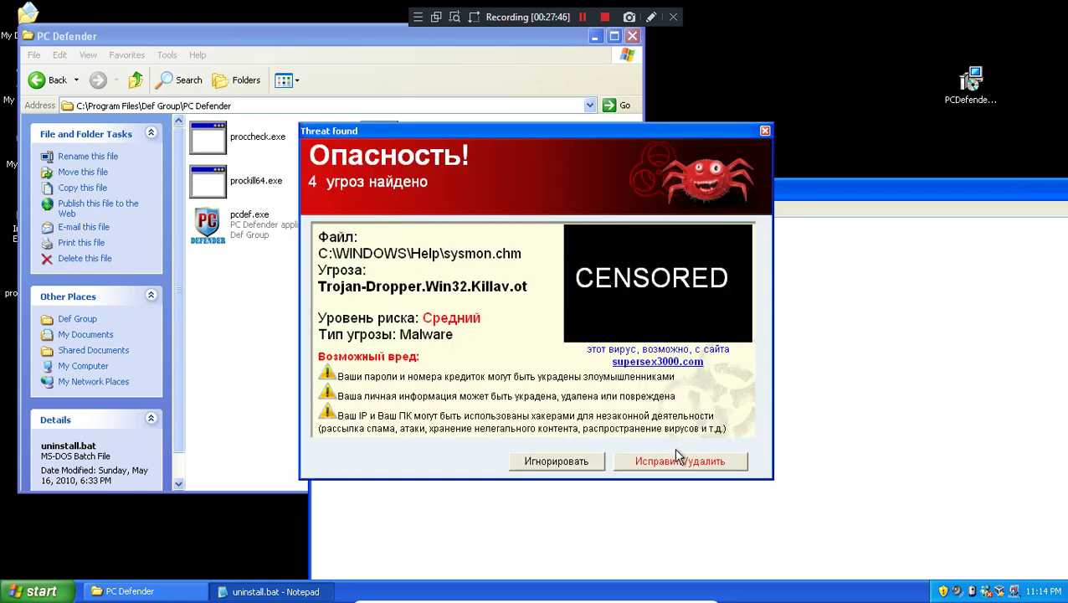
left_click(681, 463)
left_click(620, 449)
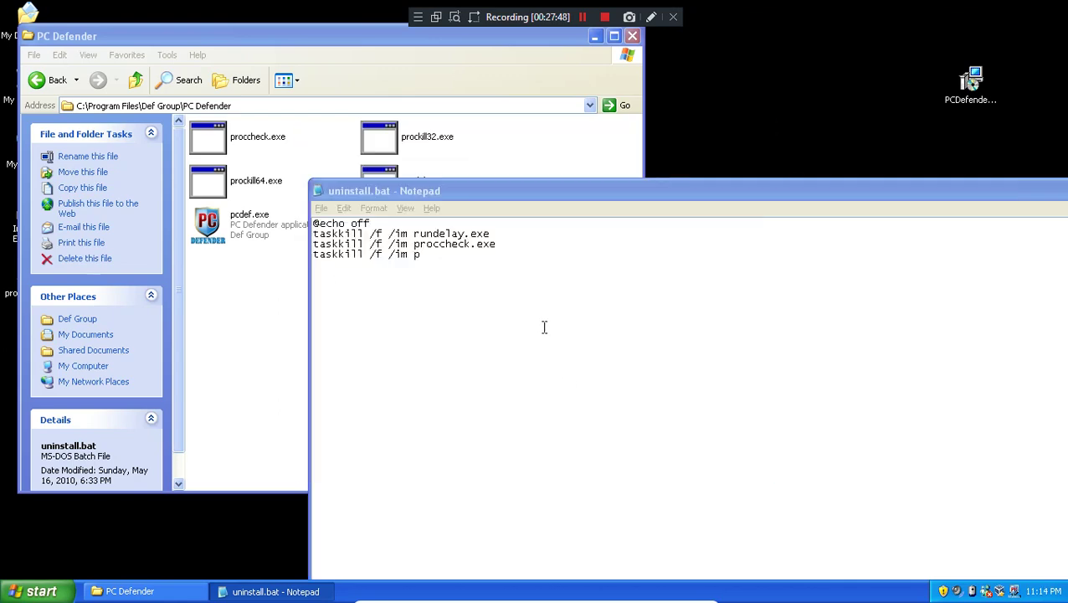
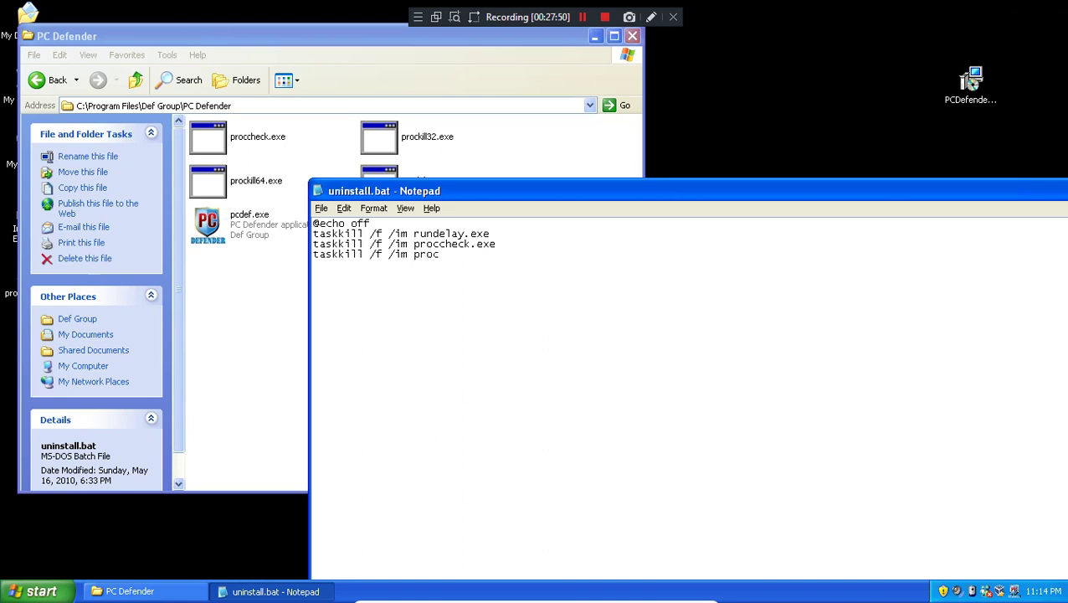
type("kill")
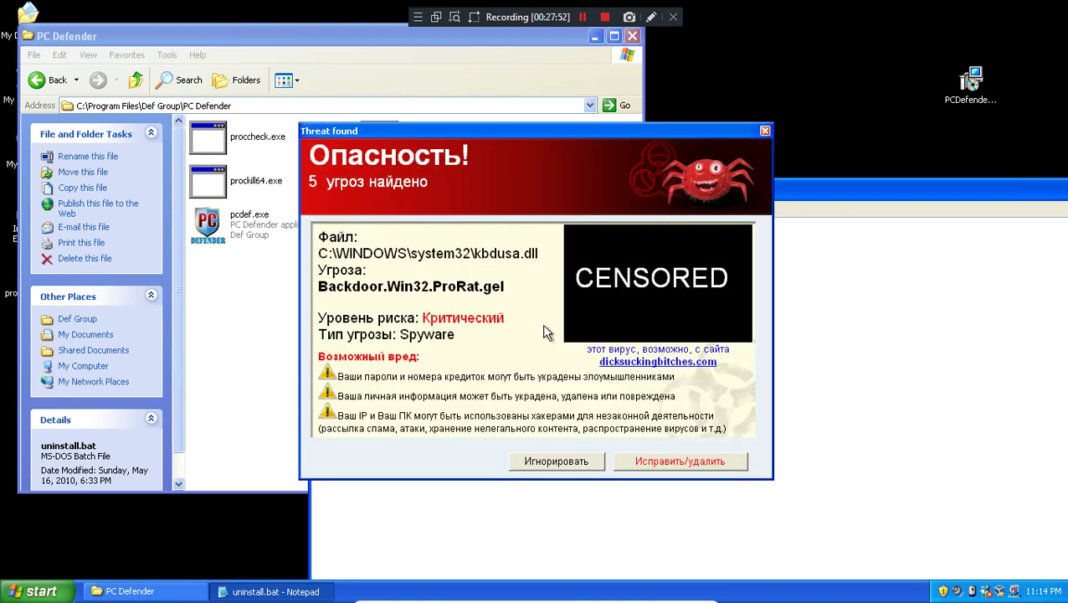
left_click(567, 462)
type("32")
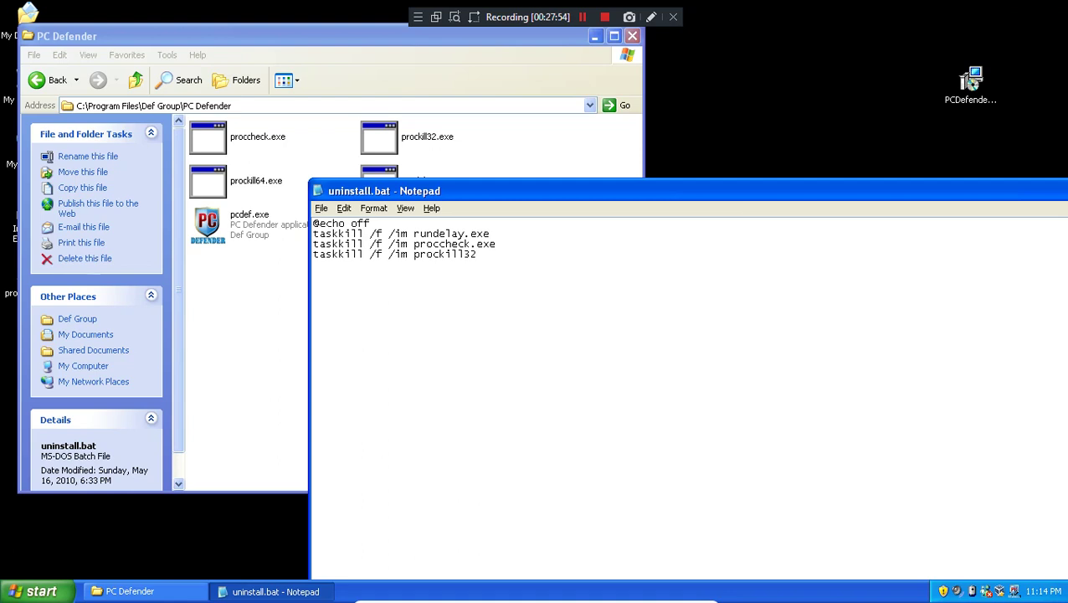
type(".exe")
- Duplicate the prockill32.exe line beneath itself and change the copy's process name to prockill64.exe, ignoring the threat alerts
left_click_drag(602, 268, 329, 293)
right_click(383, 294)
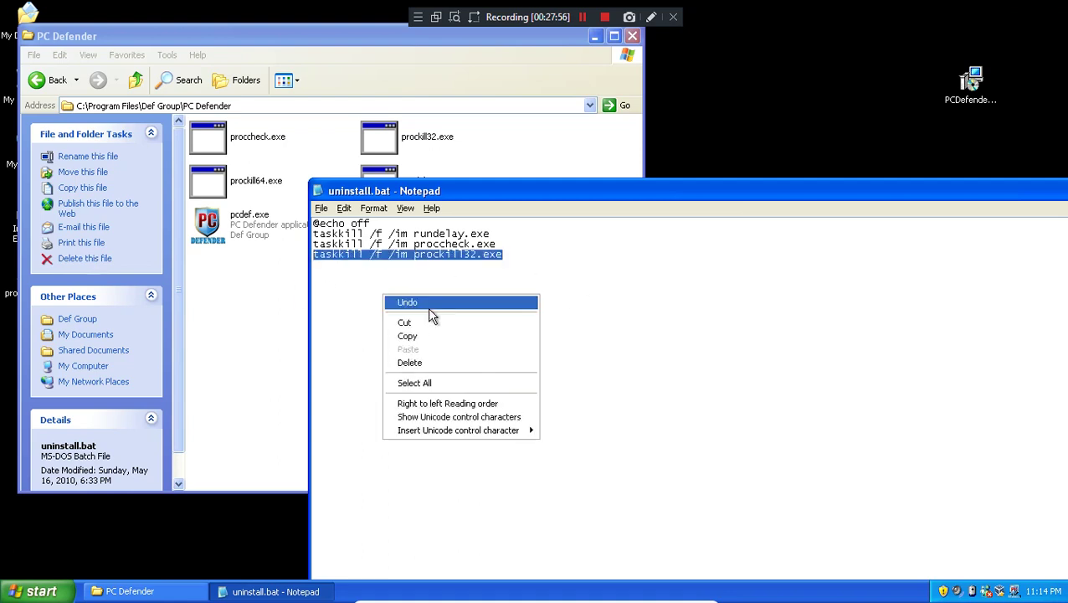
left_click(425, 336)
left_click(563, 265)
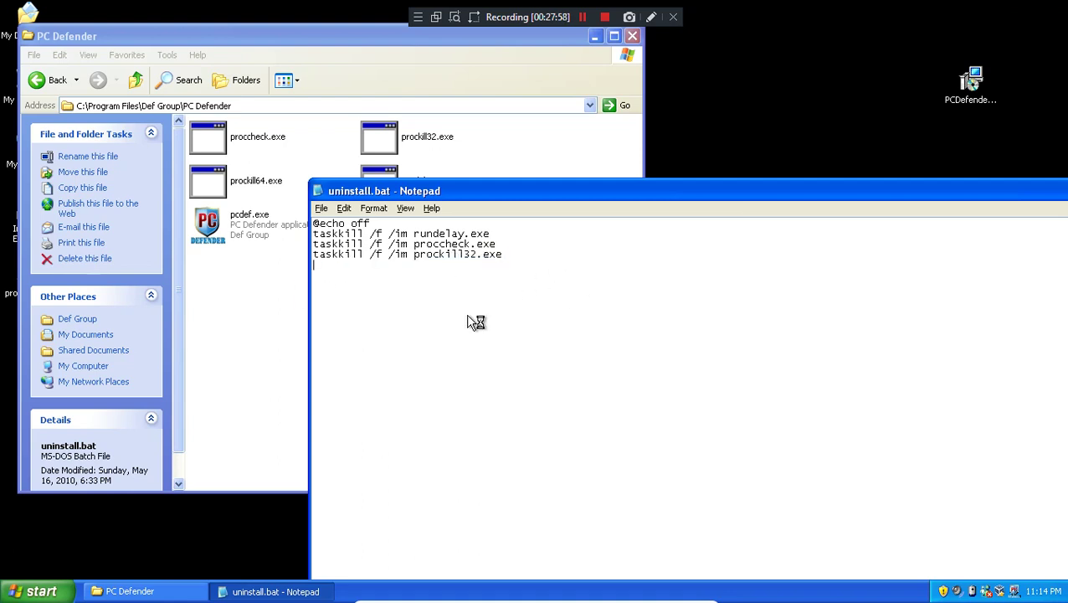
left_click(574, 460)
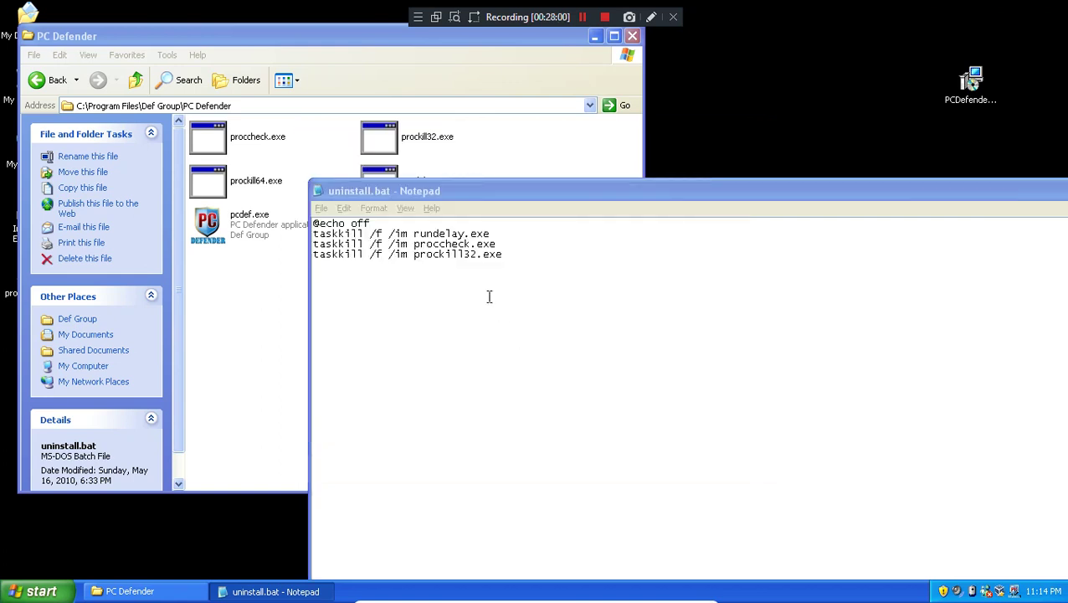
right_click(489, 297)
left_click(529, 349)
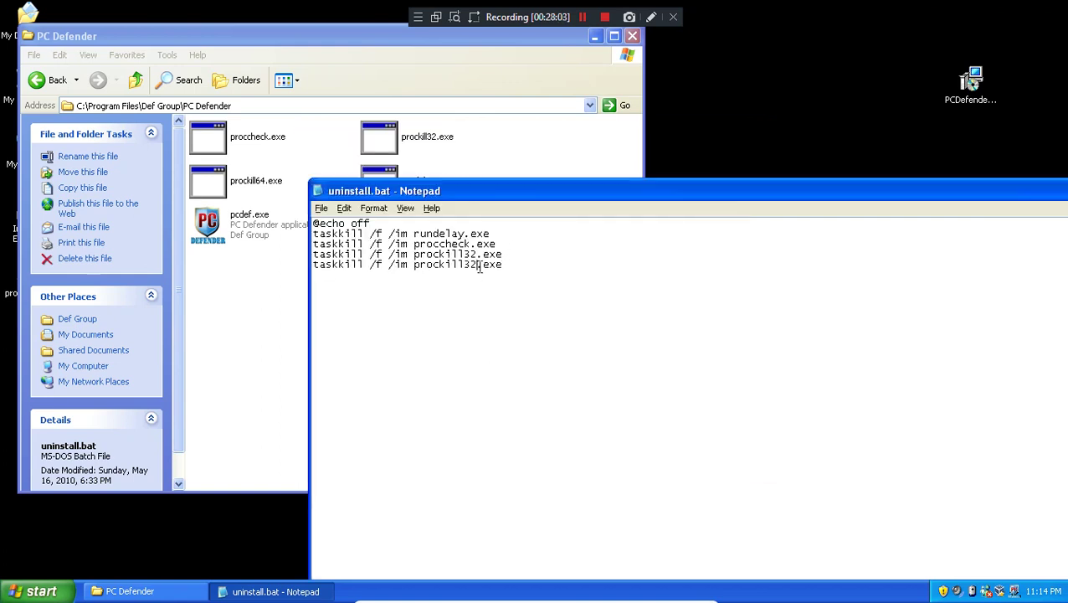
key("BackSpace")
key("BackSpace")
type("6")
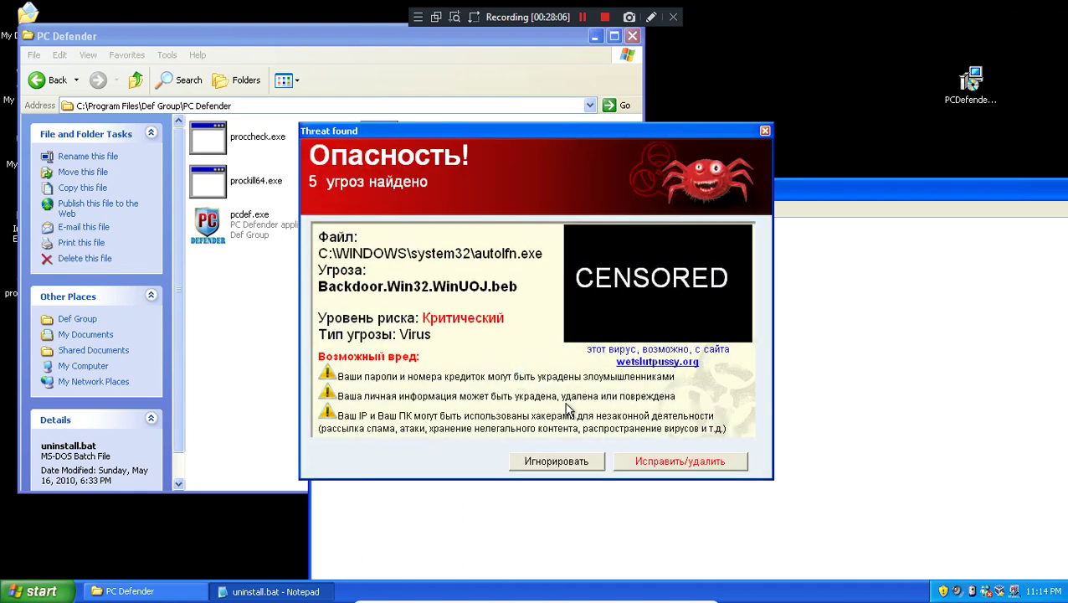
left_click(594, 461)
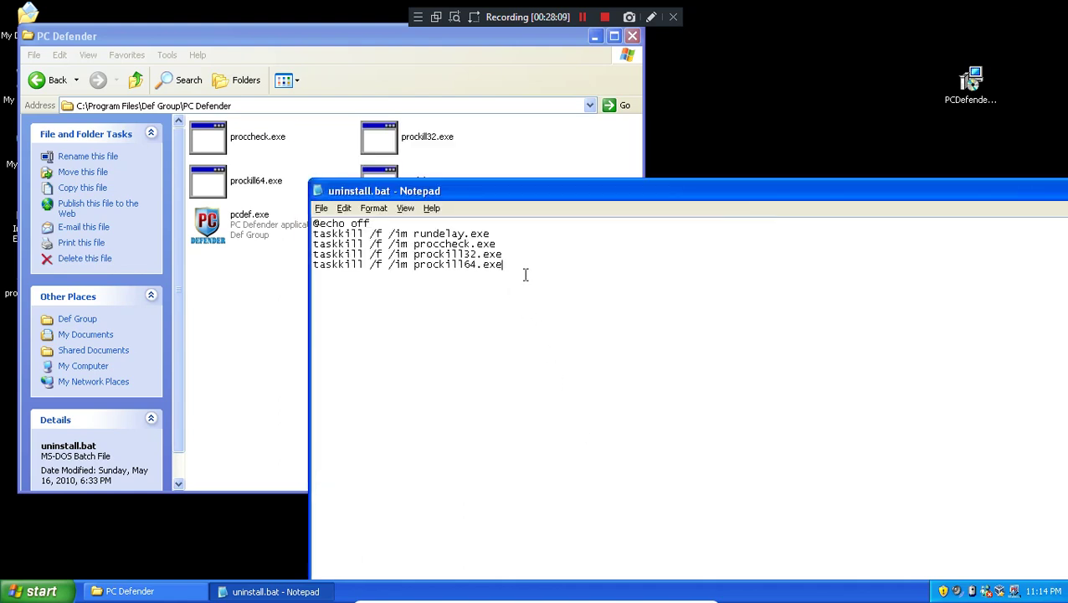
- Paste another copy of the taskkill line below prockill64.exe and change its process name to pcdef.exe, dismissing the interrupting alerts and update prompt
key("Return")
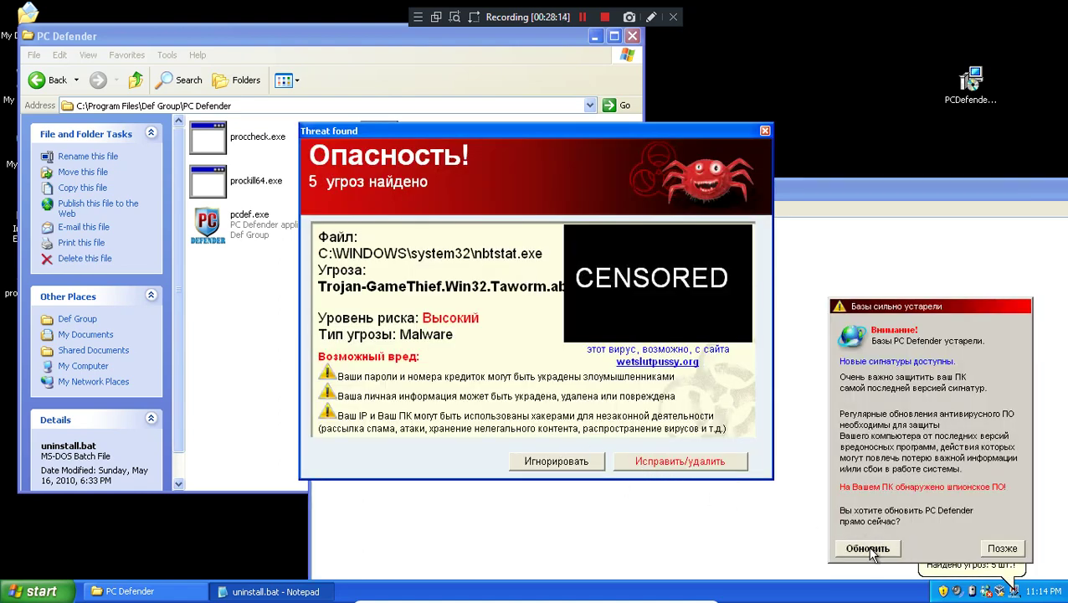
left_click(765, 131)
left_click(1003, 549)
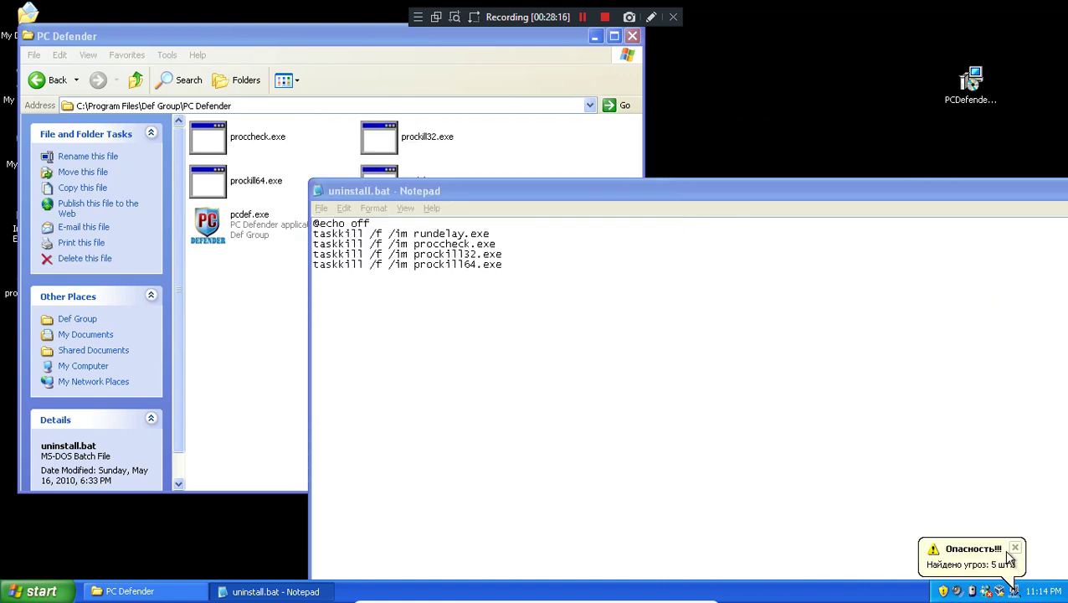
left_click(545, 328)
right_click(544, 320)
left_click(571, 373)
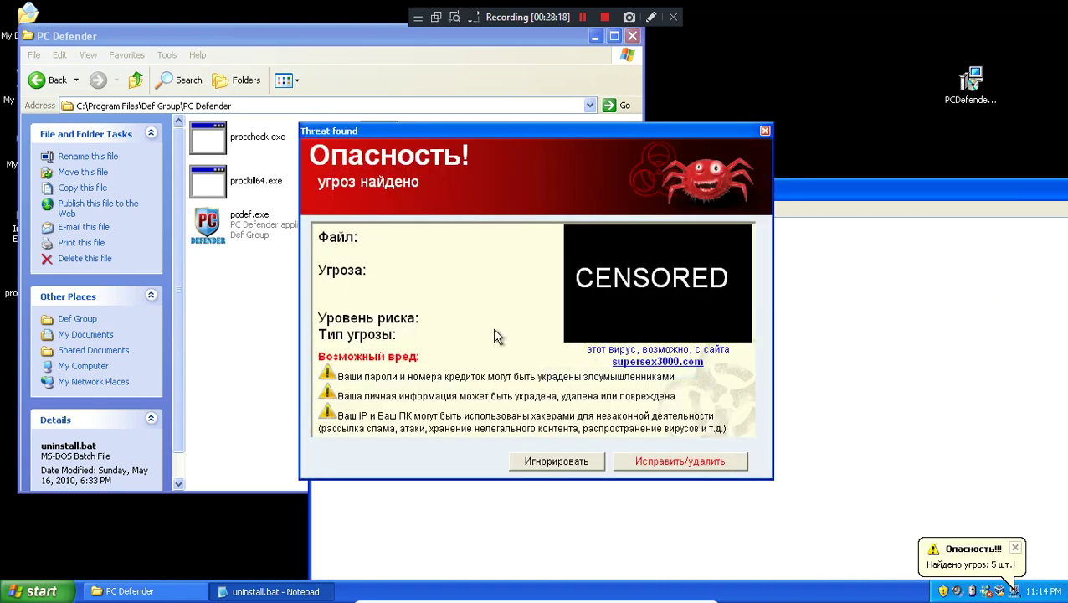
left_click(612, 456)
double_click(417, 275)
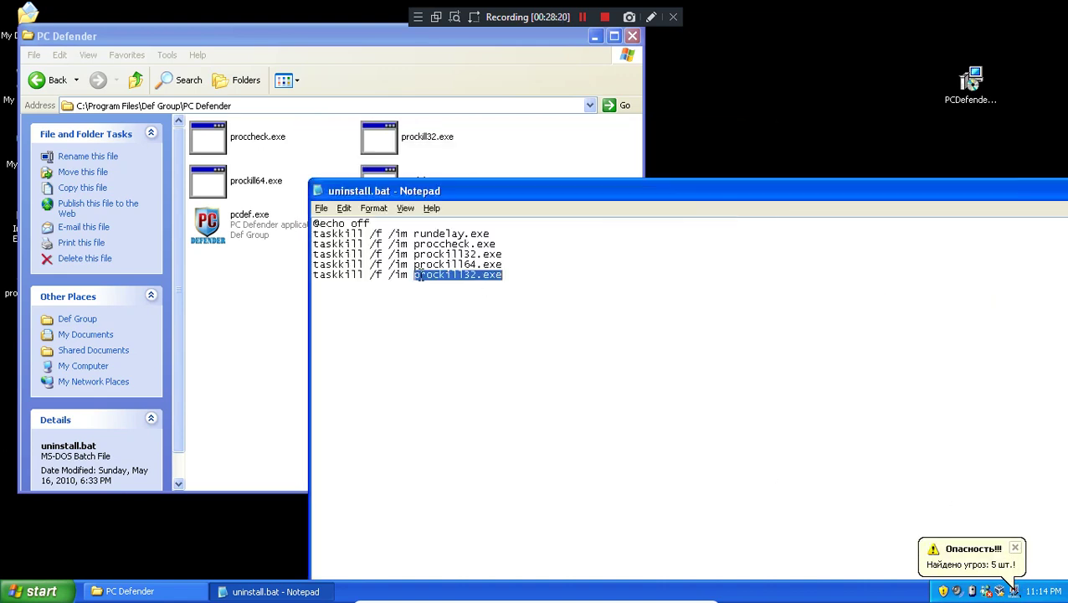
left_click(417, 274)
left_click_drag(414, 275, 479, 293)
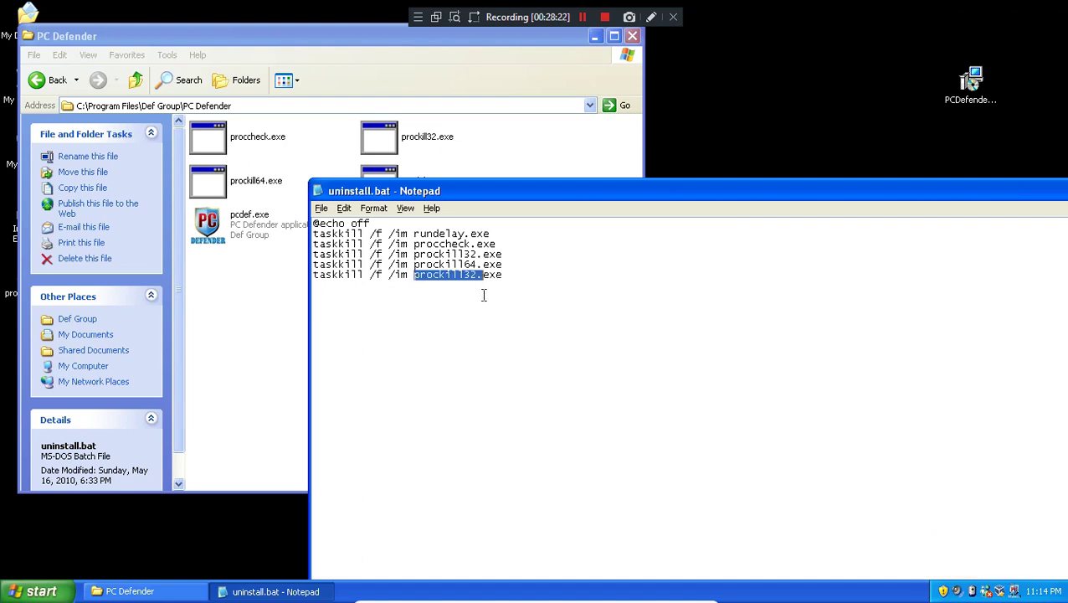
type("pcdef")
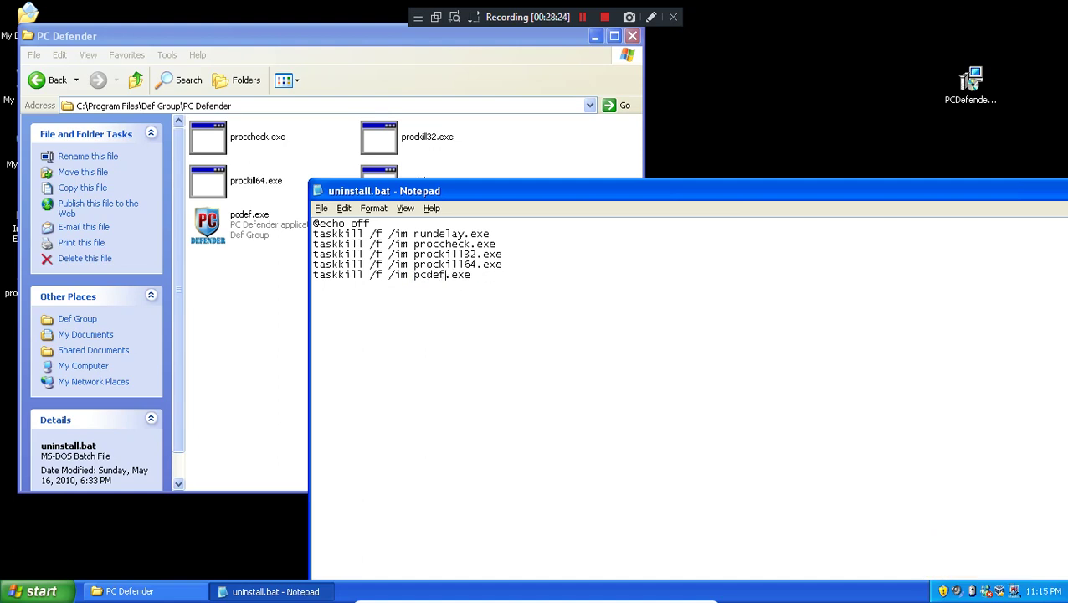
- Dismiss the recurring threat alerts and close the PC Defender registration prompt
left_click(603, 462)
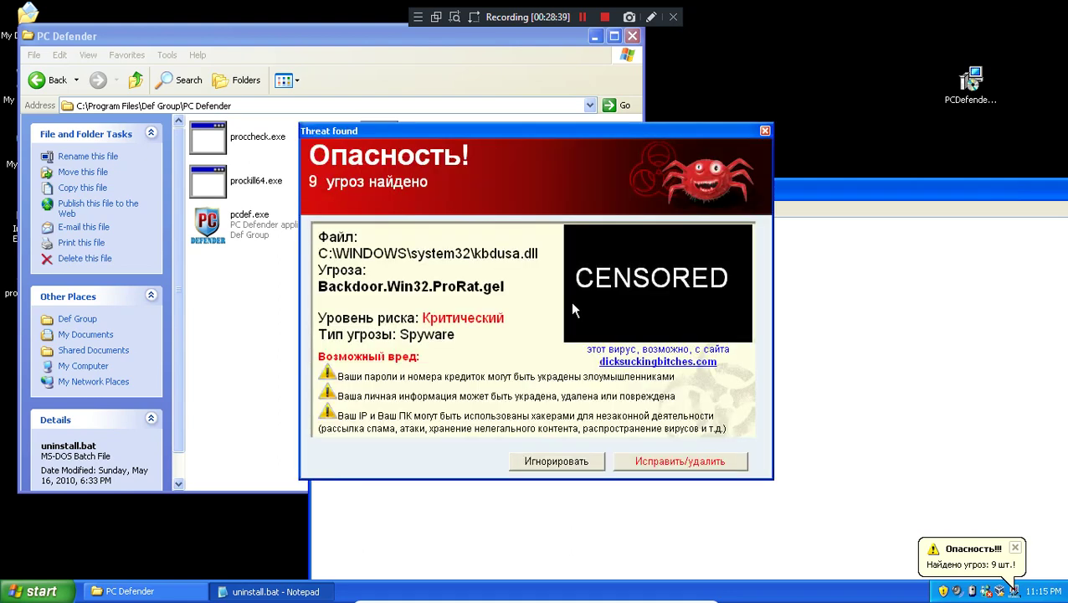
left_click(586, 460)
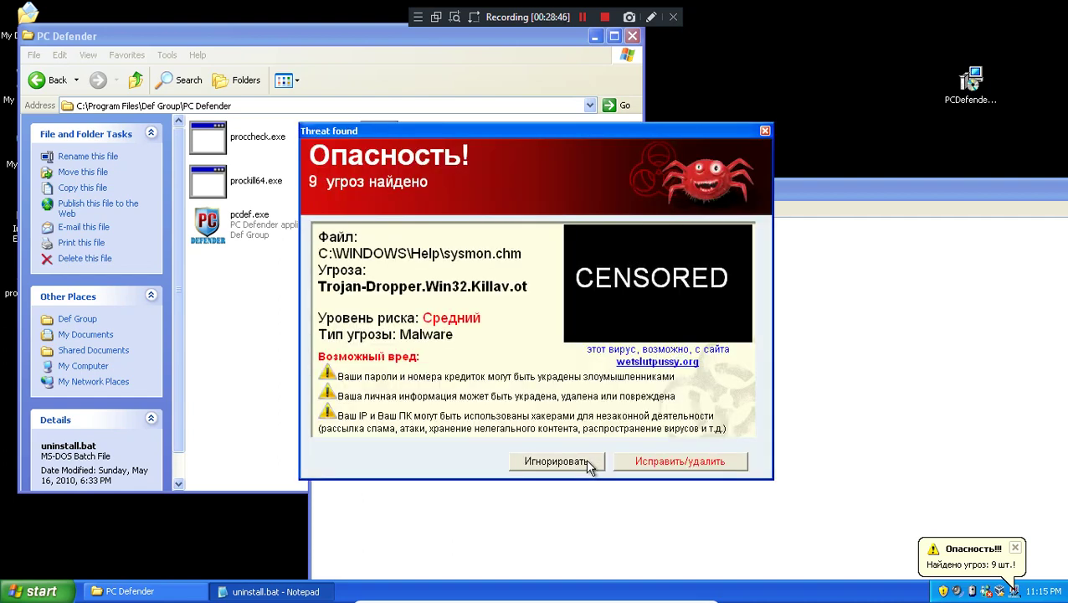
left_click(586, 462)
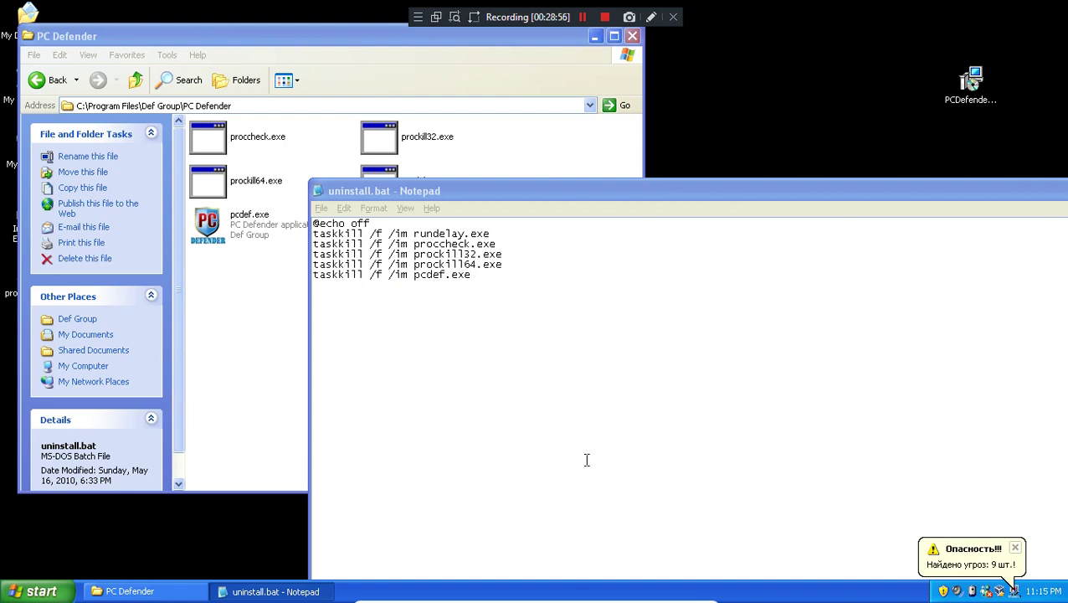
left_click(576, 377)
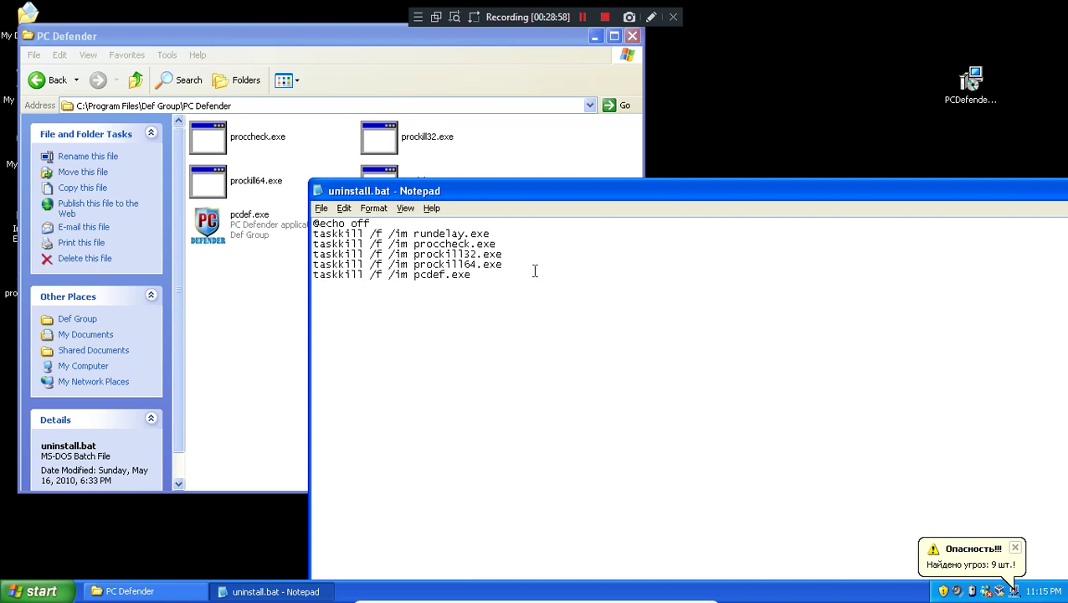
left_click(679, 460)
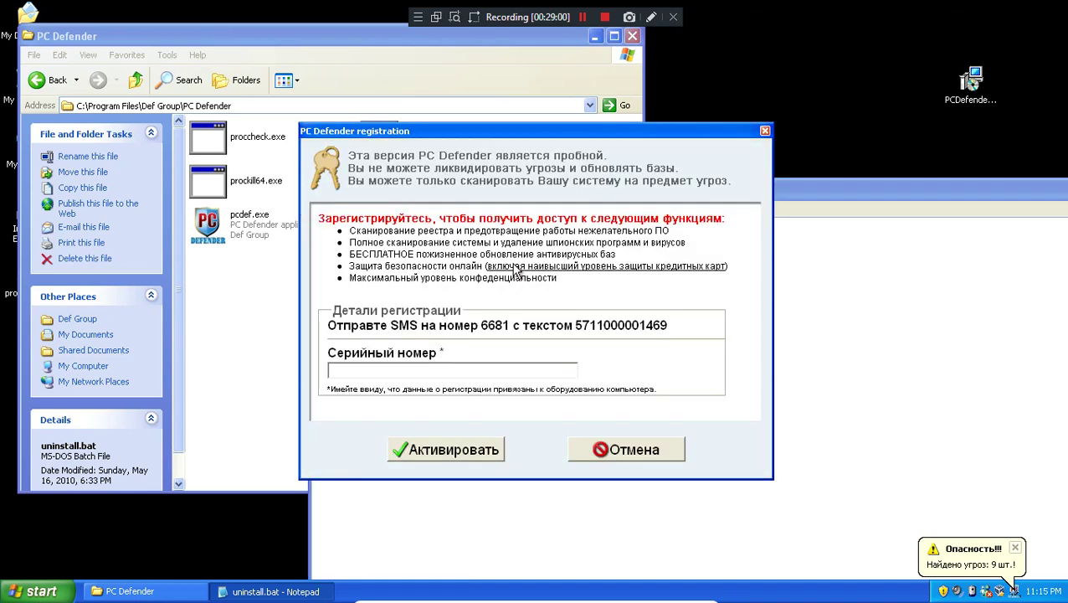
left_click(765, 132)
- Add the line "del rundelay.exe /f" below the rundelay.exe taskkill command, ignoring the interrupting threat alert
left_click(507, 235)
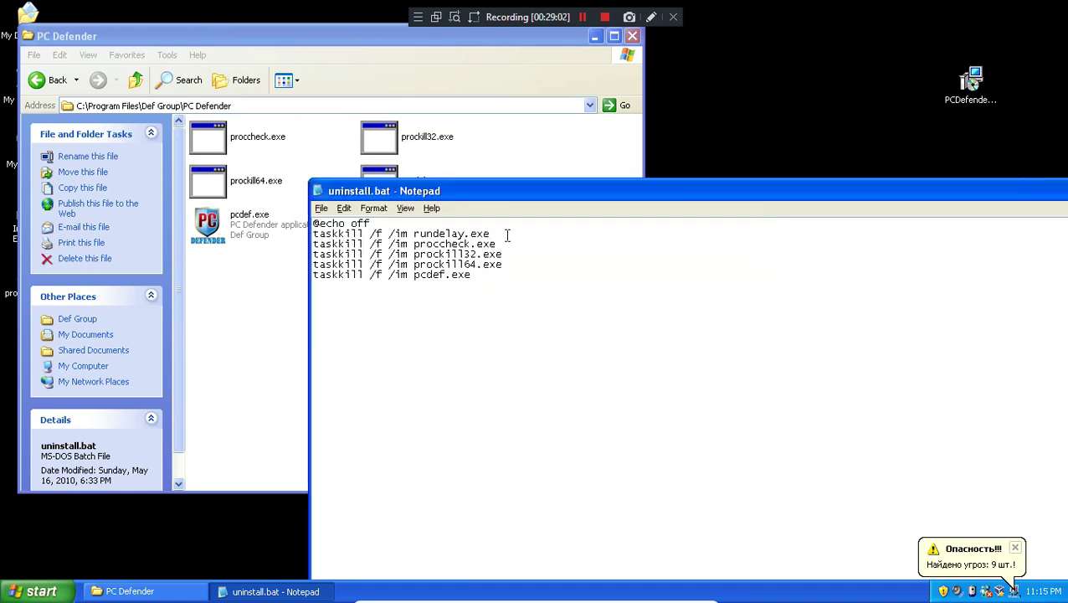
key("Return")
type("del")
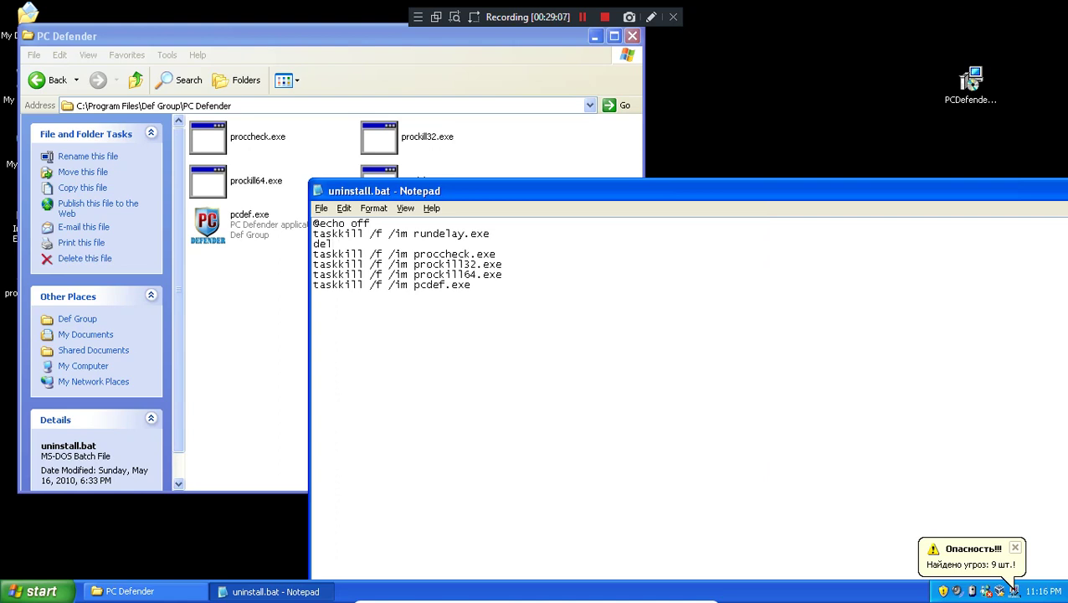
type(" run")
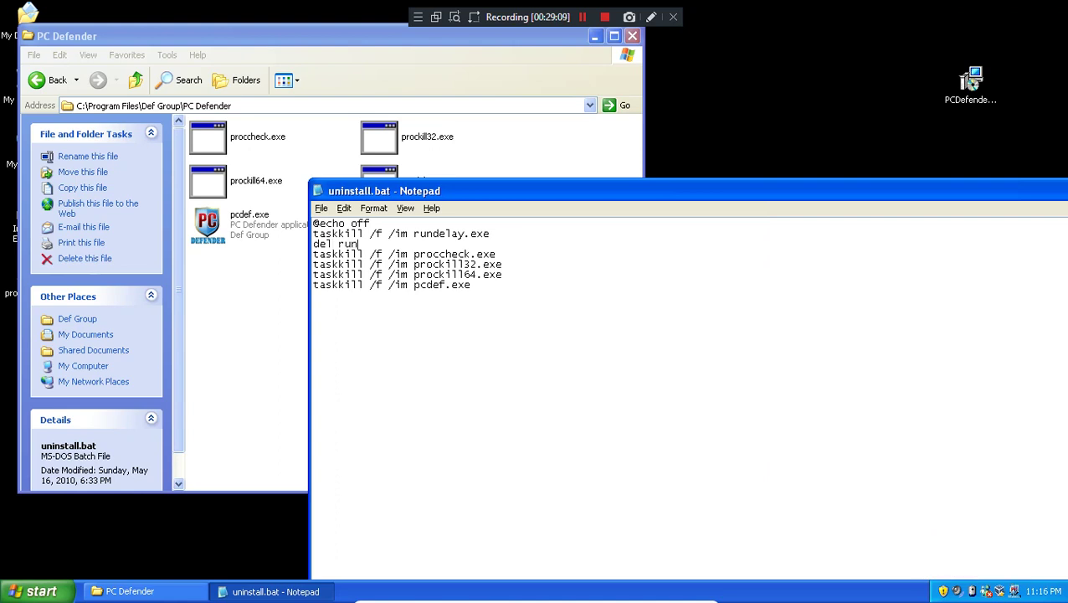
type("delay rundelay.exe /f")
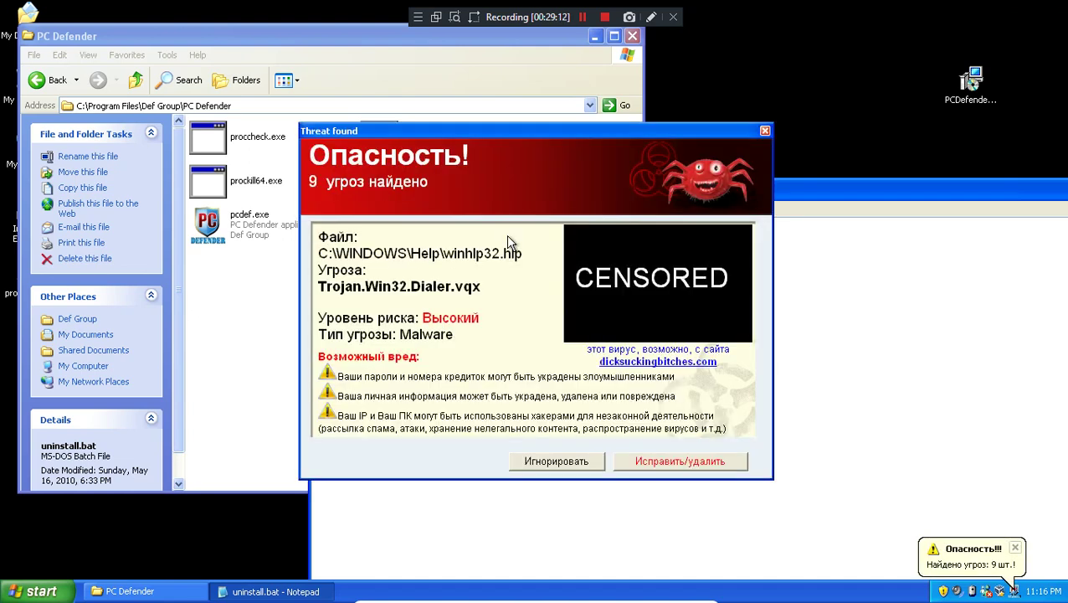
left_click(556, 460)
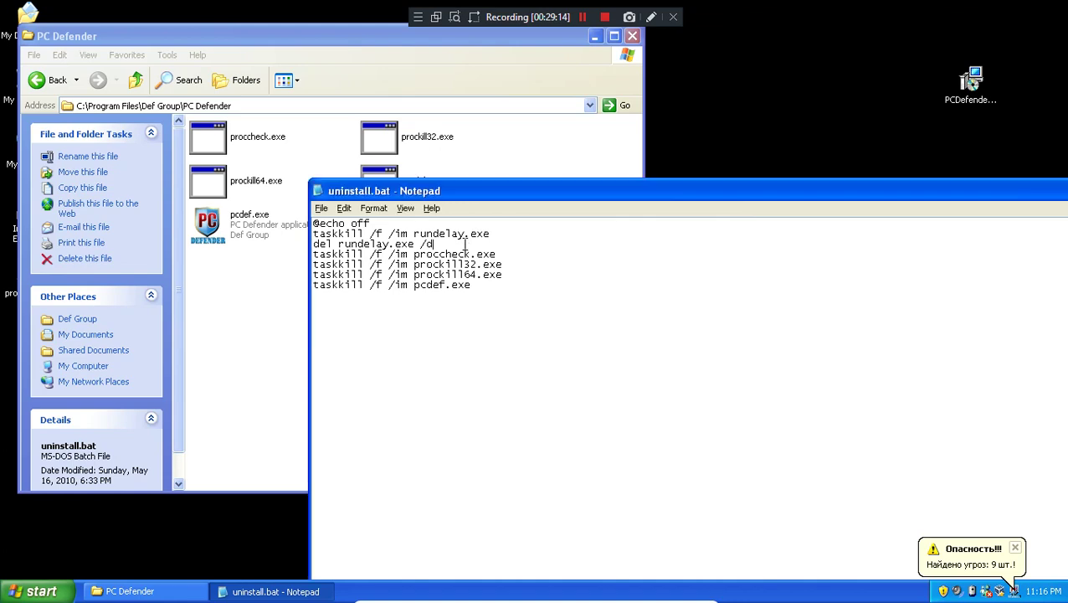
- Move the Notepad window clear of the executables in the PC Defender folder and dismiss the threat alerts
left_click_drag(465, 167, 570, 209)
left_click_drag(700, 191, 910, 159)
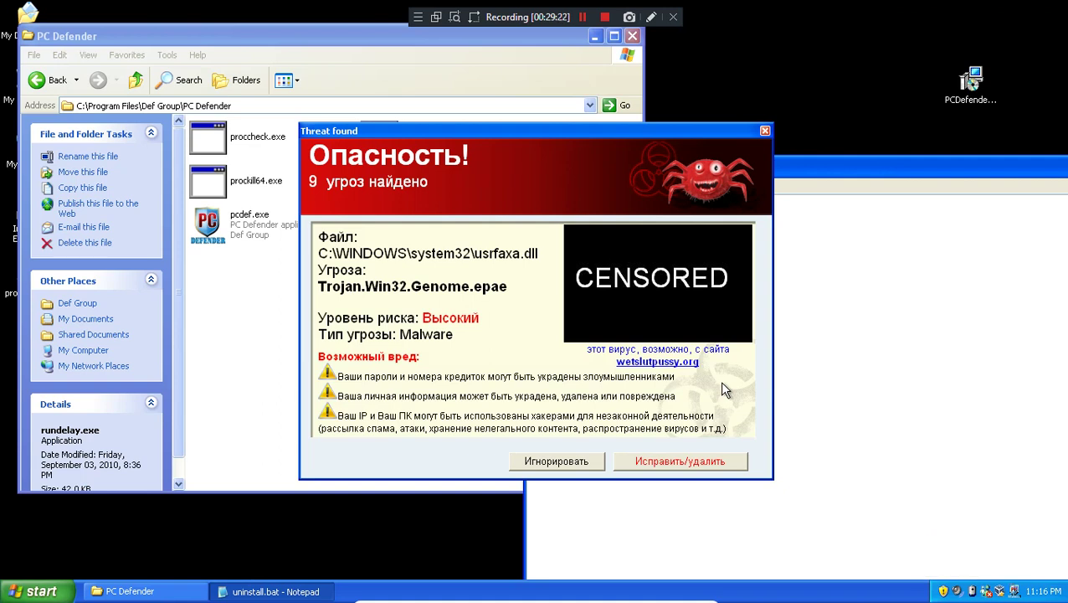
left_click(530, 462)
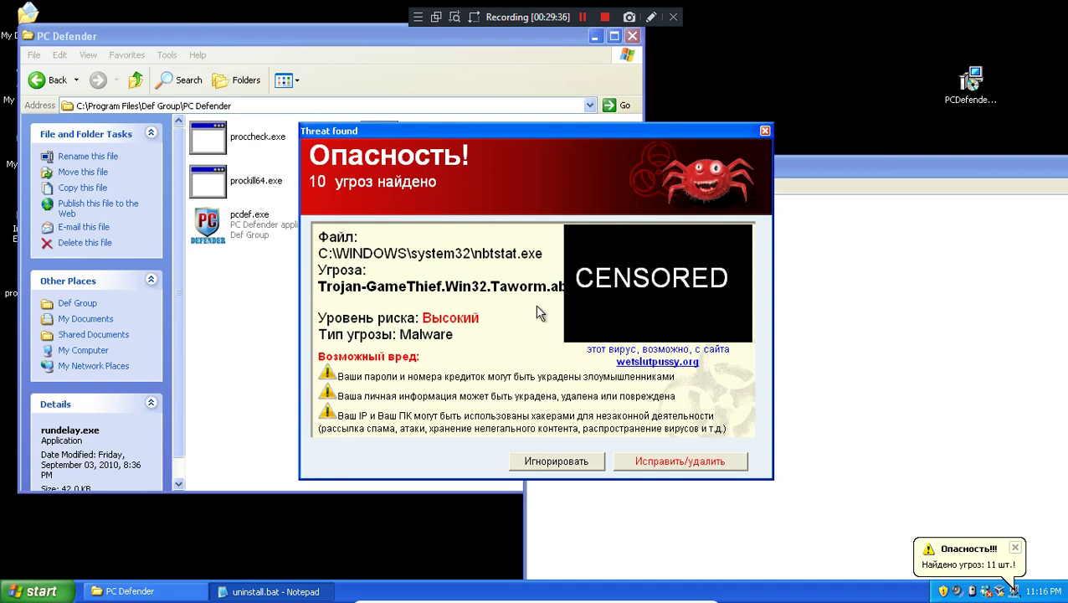
left_click(764, 130)
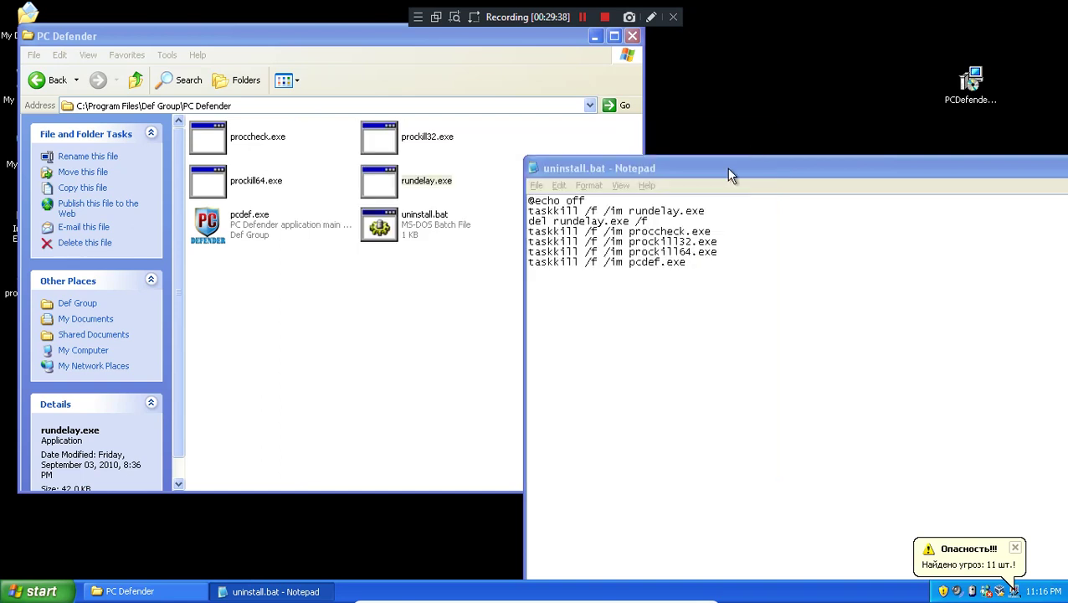
- Add the line "del proccheck.exe /f" below the proccheck.exe taskkill command, dismissing the interrupting threat alerts
left_click(732, 230)
key("Return")
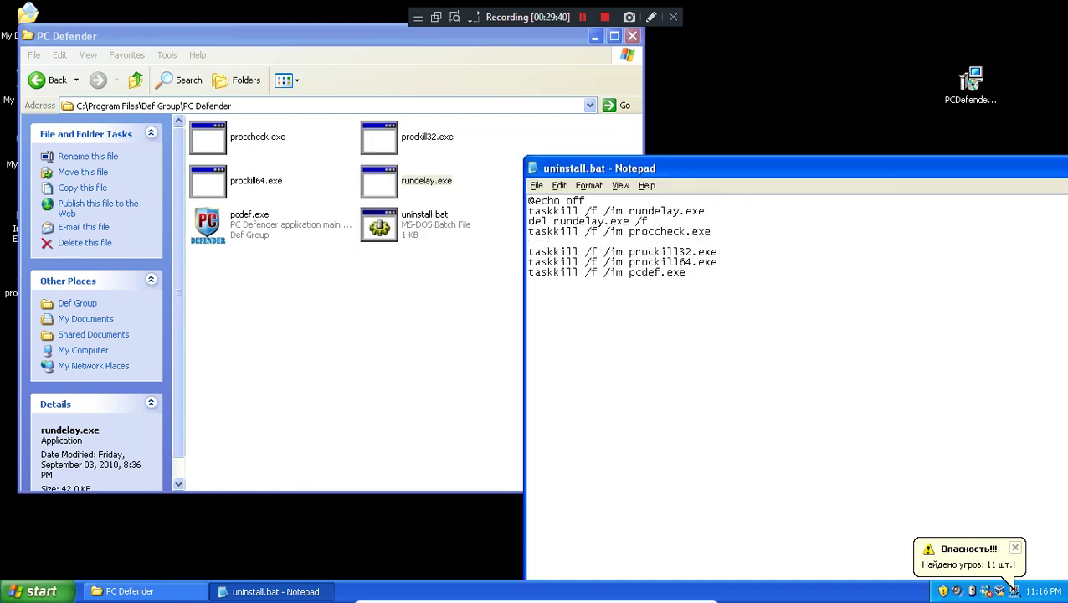
type("del")
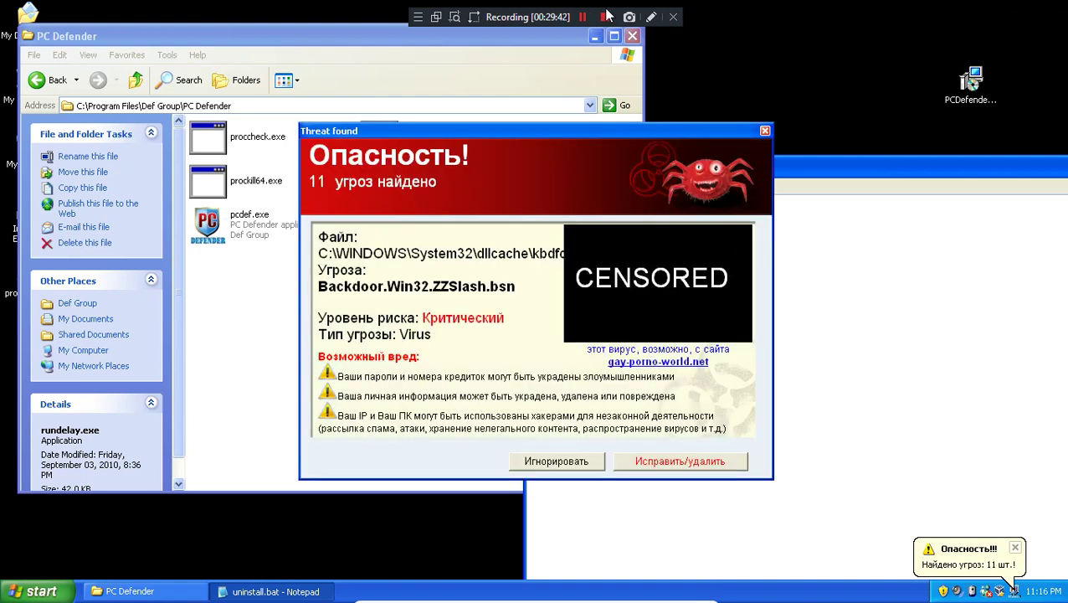
left_click(766, 130)
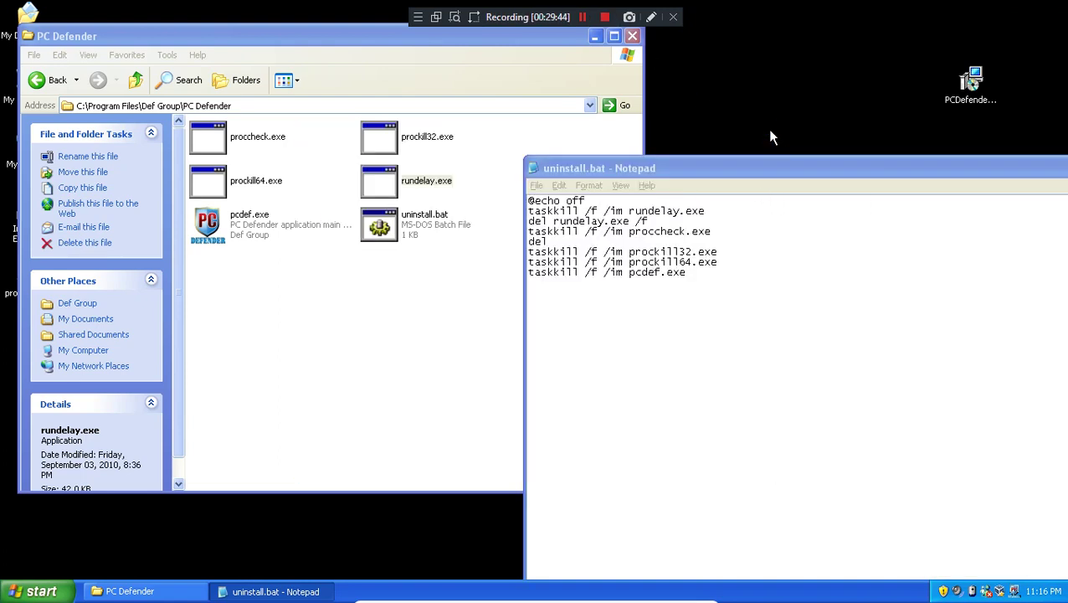
left_click(632, 241)
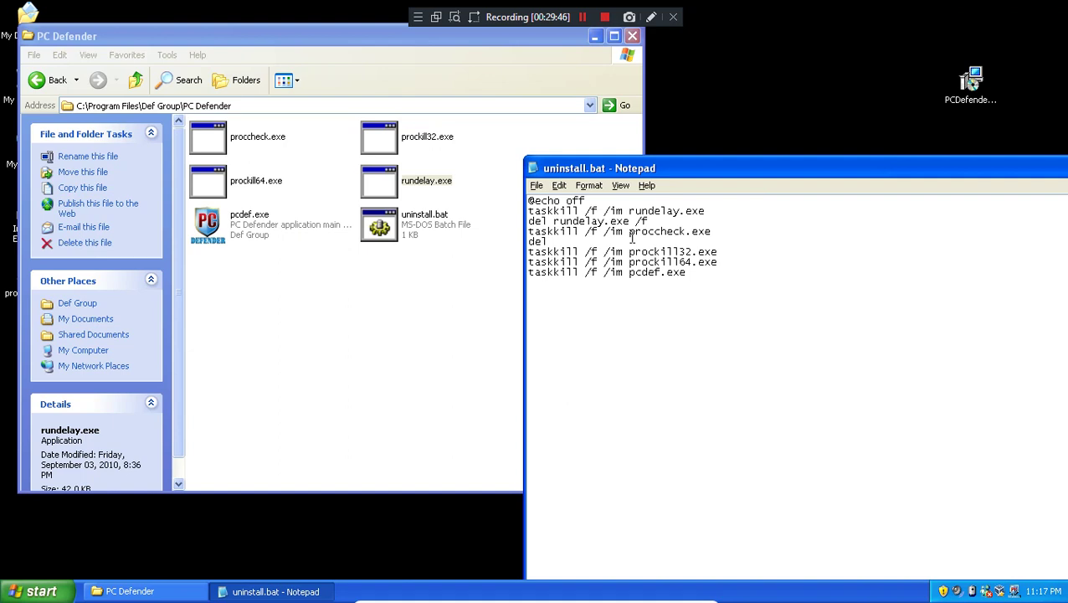
type("proccheck.e")
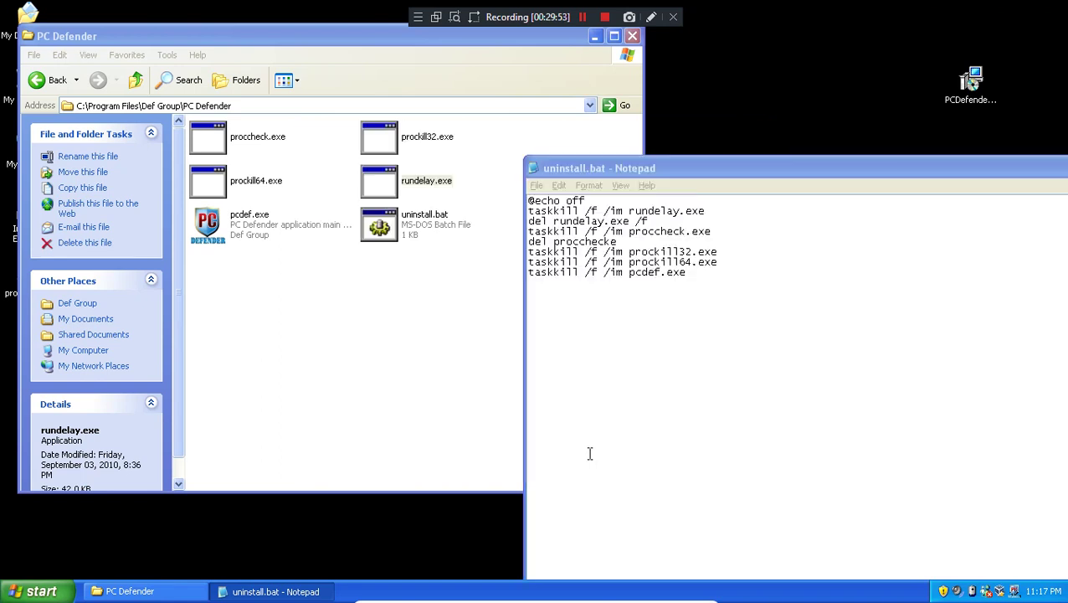
left_click(590, 458)
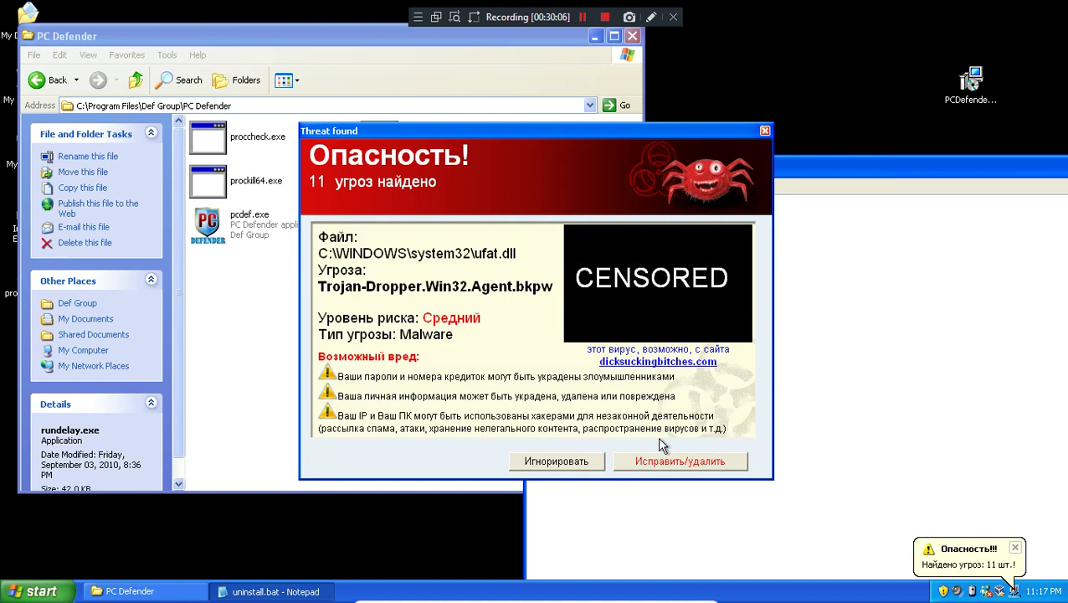
left_click(577, 466)
left_click(628, 245)
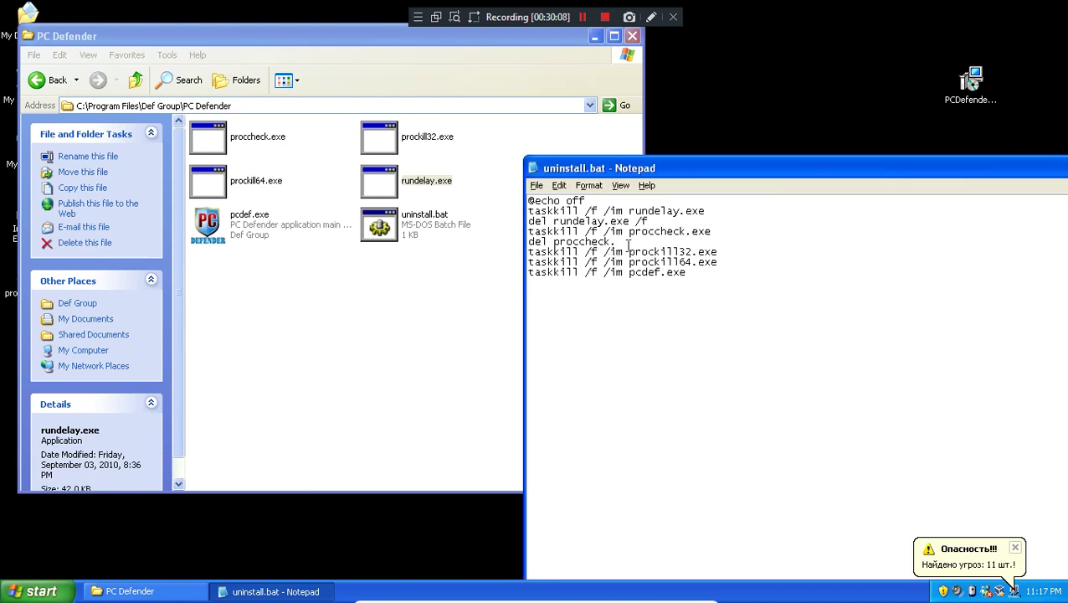
type("exe")
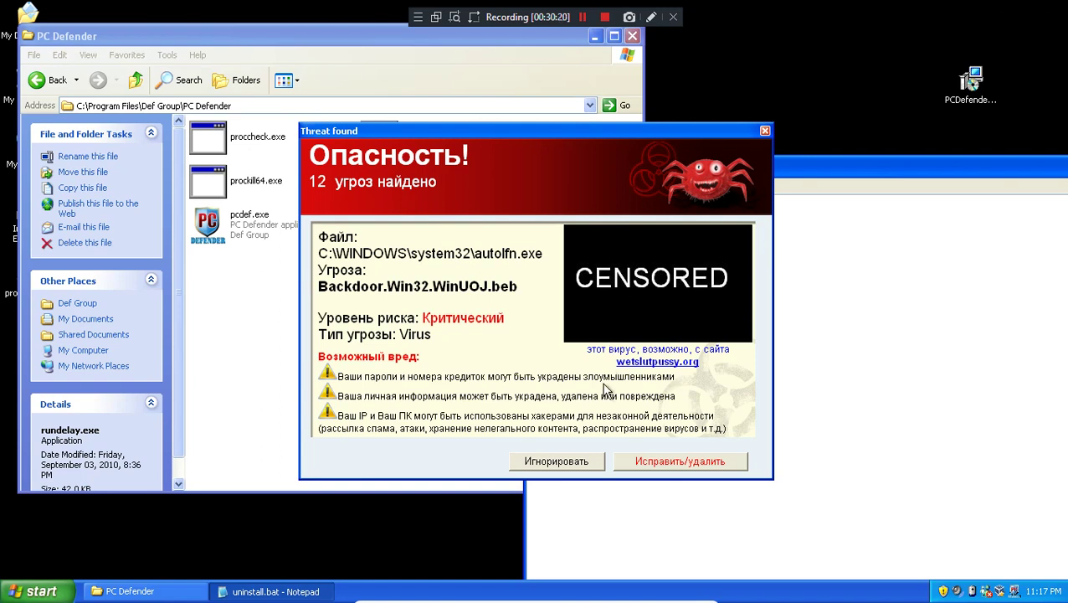
left_click(585, 458)
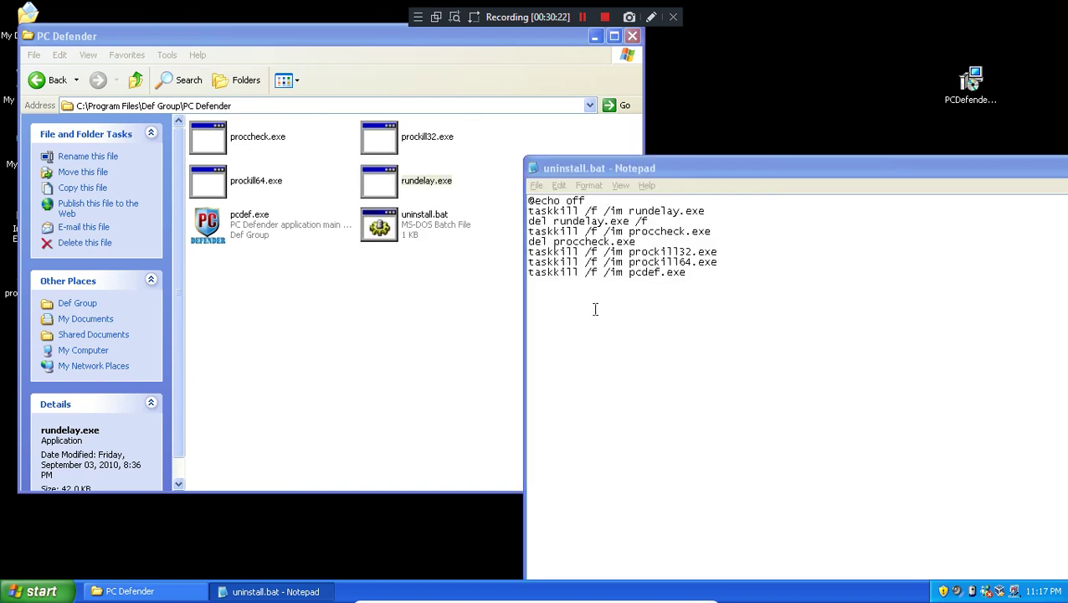
left_click(655, 242)
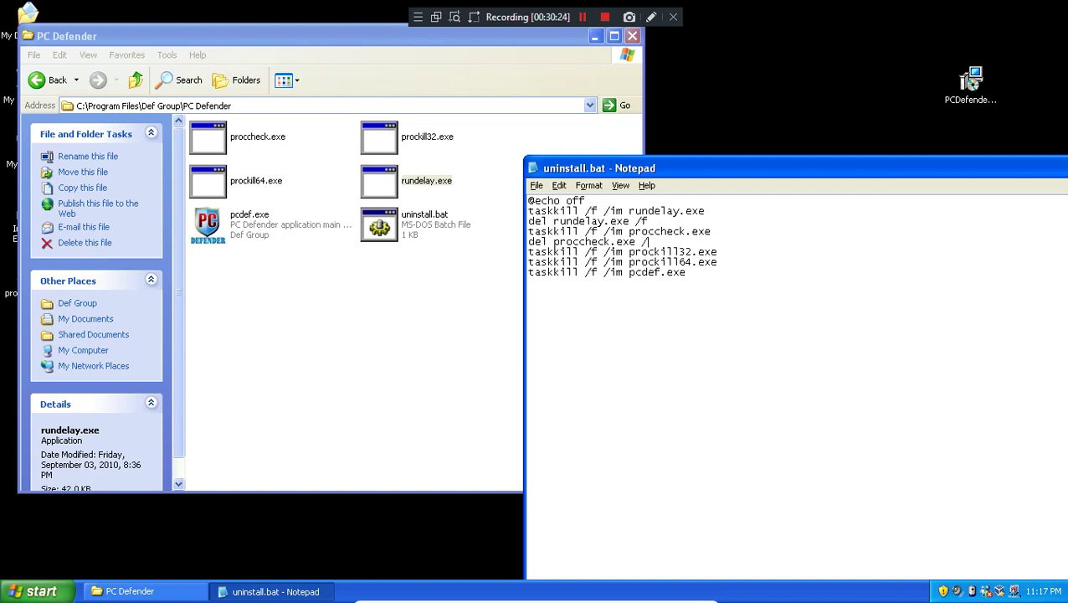
left_click(764, 130)
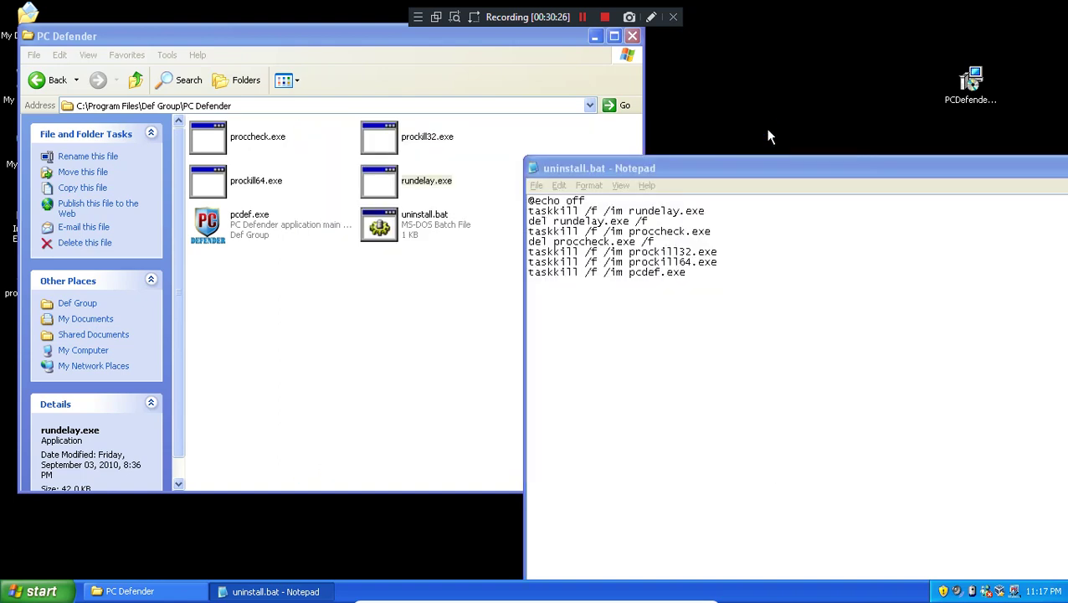
- Add the line "del prockill32.exe /f" below the prockill32.exe taskkill command
left_click(731, 251)
key("Return")
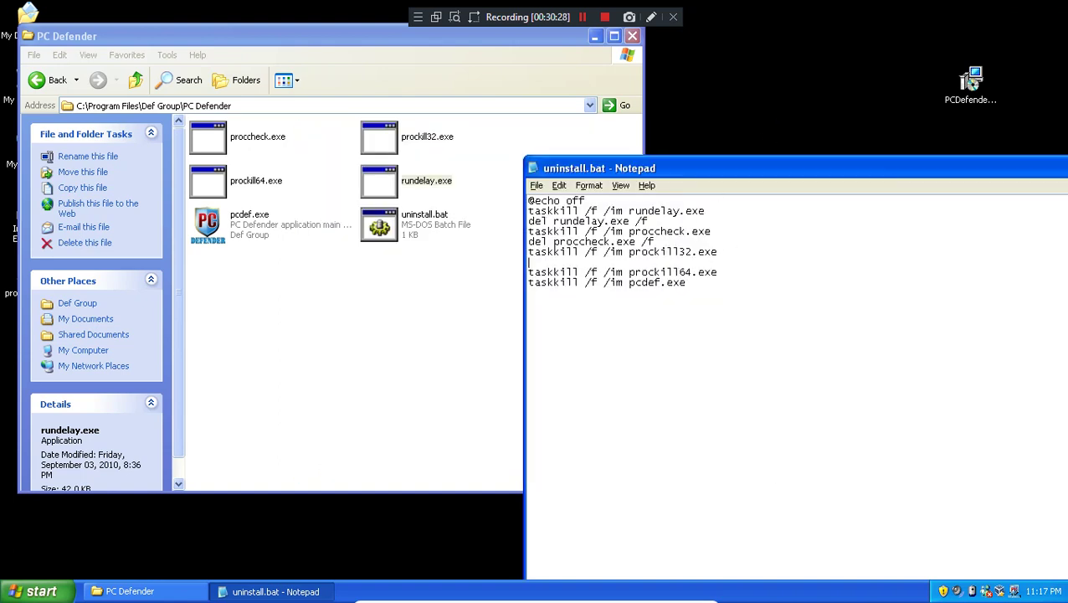
type("del prockill32.exe /f")
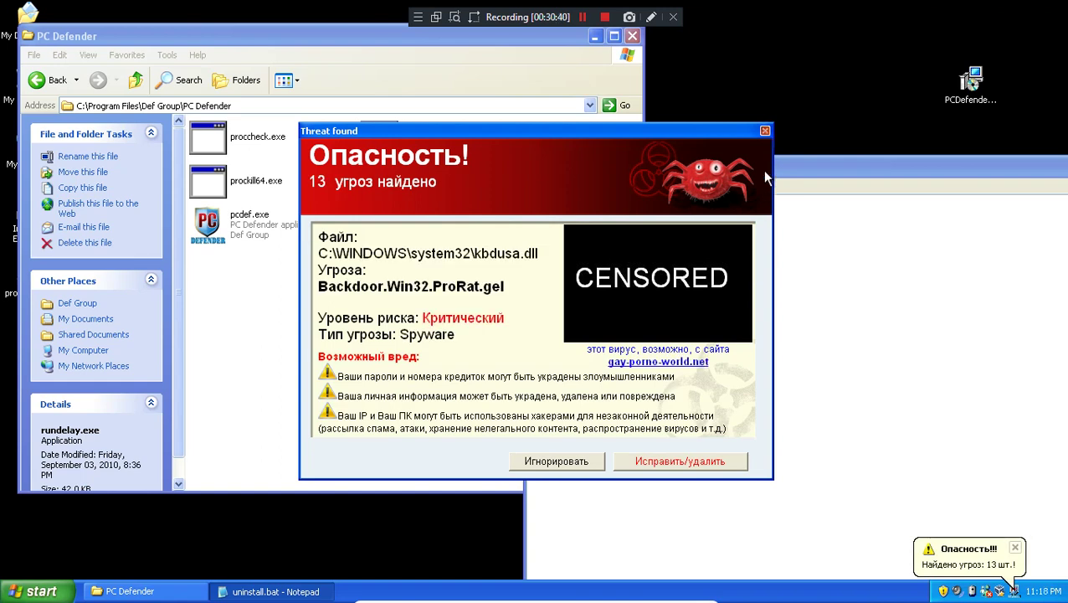
- Add the line "del prockill64.exe /f" below the prockill64.exe taskkill command, dismissing the interrupting threat alerts
left_click(753, 269)
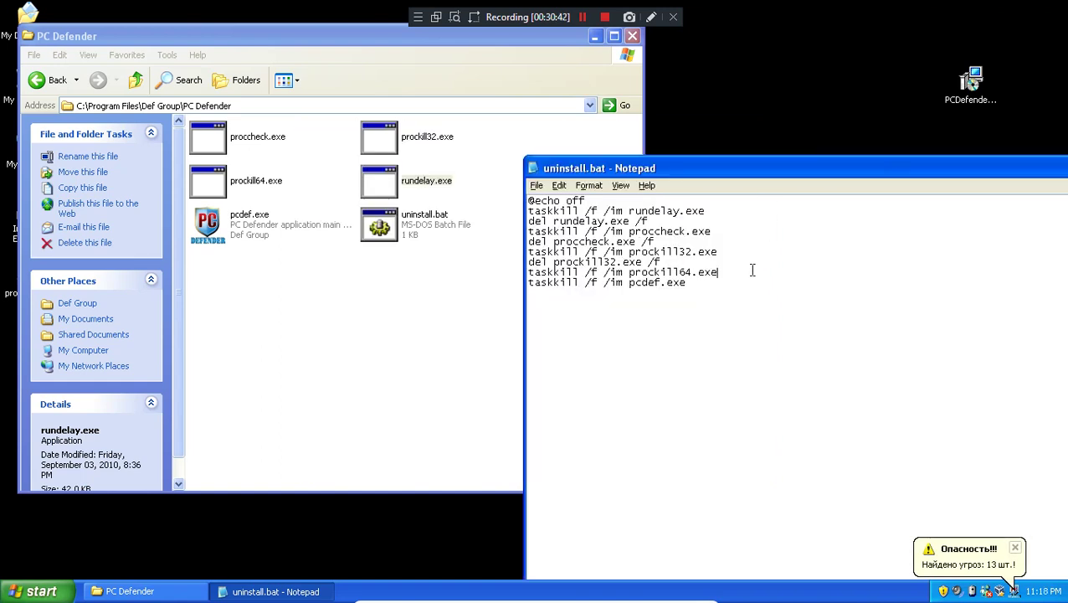
key("Return")
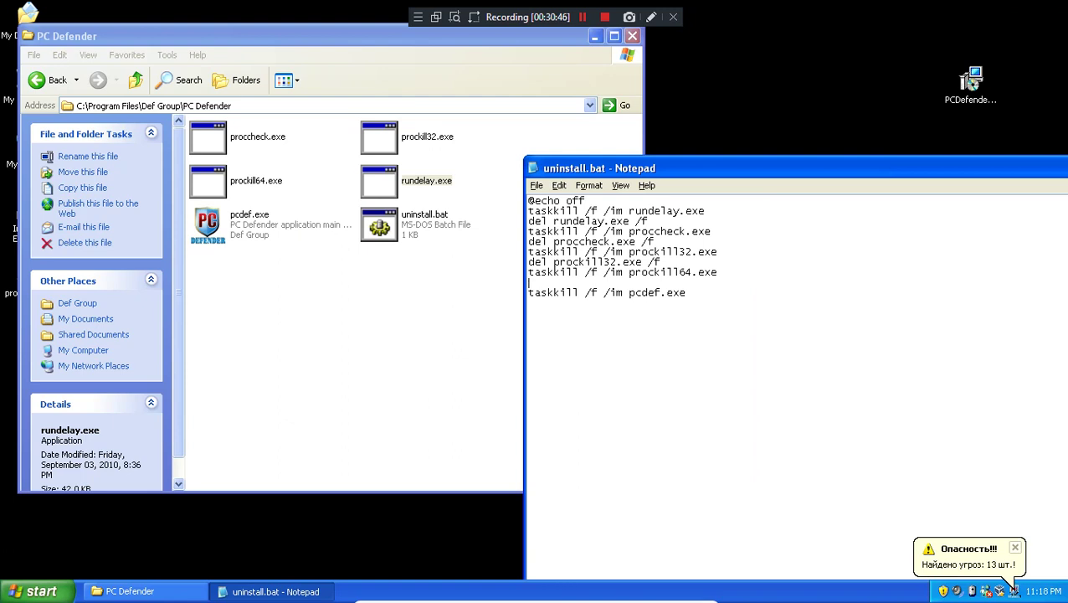
type("pro")
key("BackSpace")
key("BackSpace")
key("BackSpace")
type("prockill")
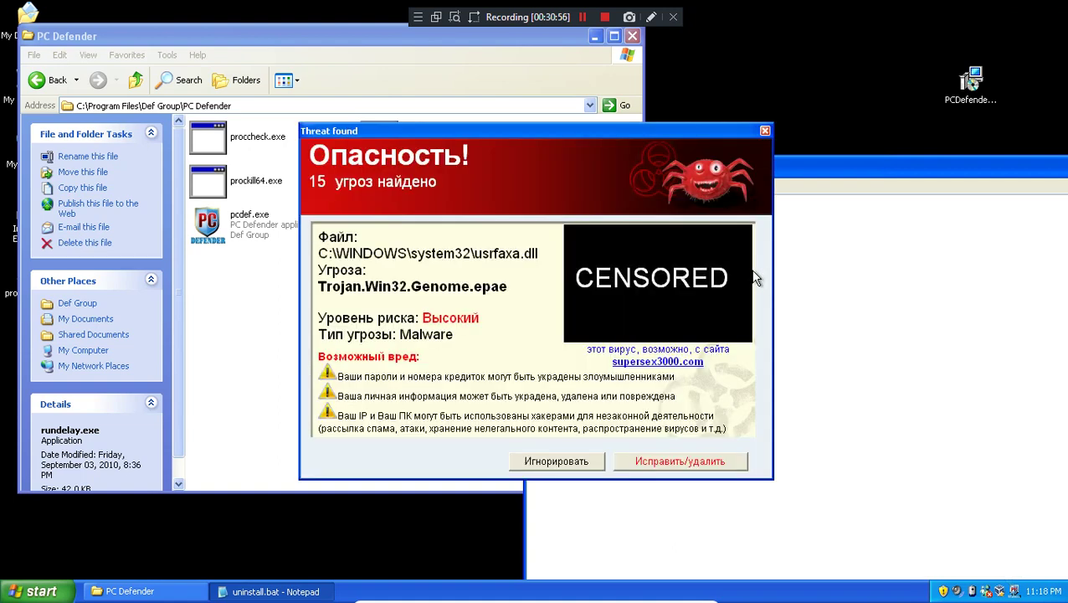
left_click(765, 131)
left_click(661, 287, "shift")
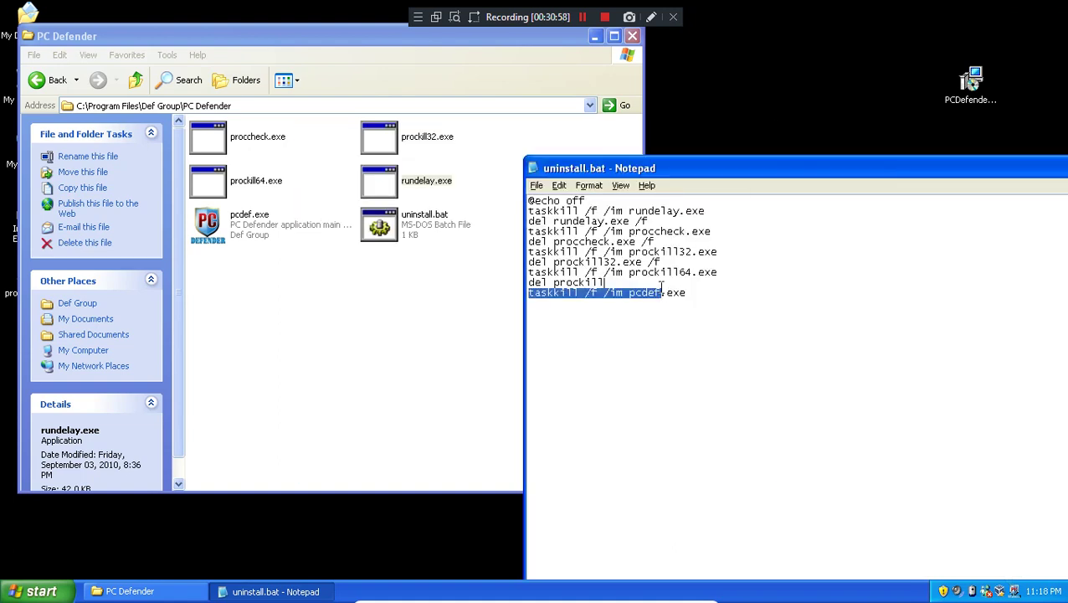
left_click(645, 282)
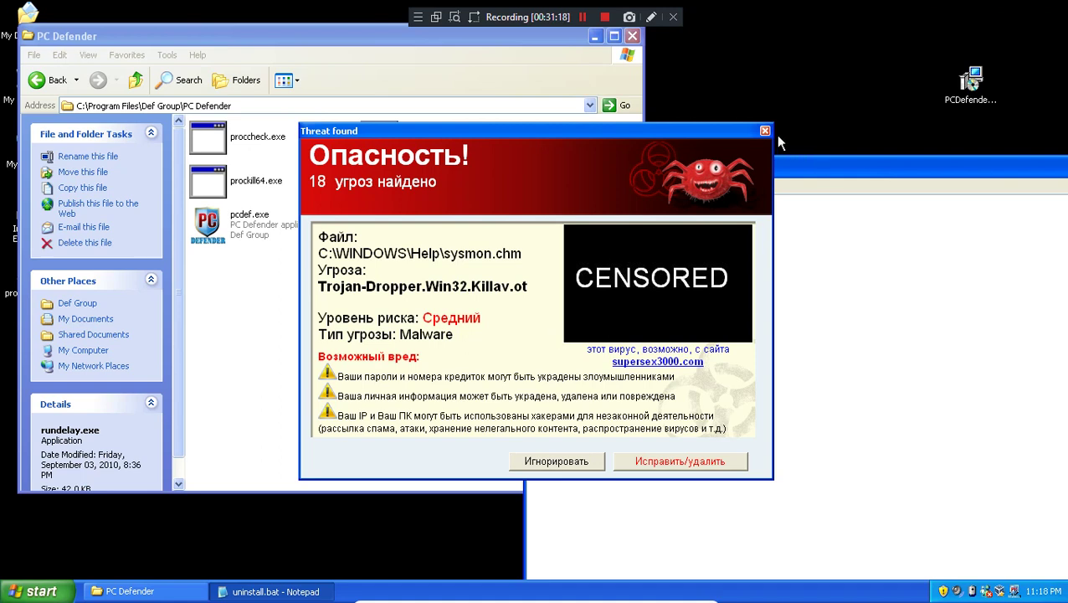
left_click(585, 452)
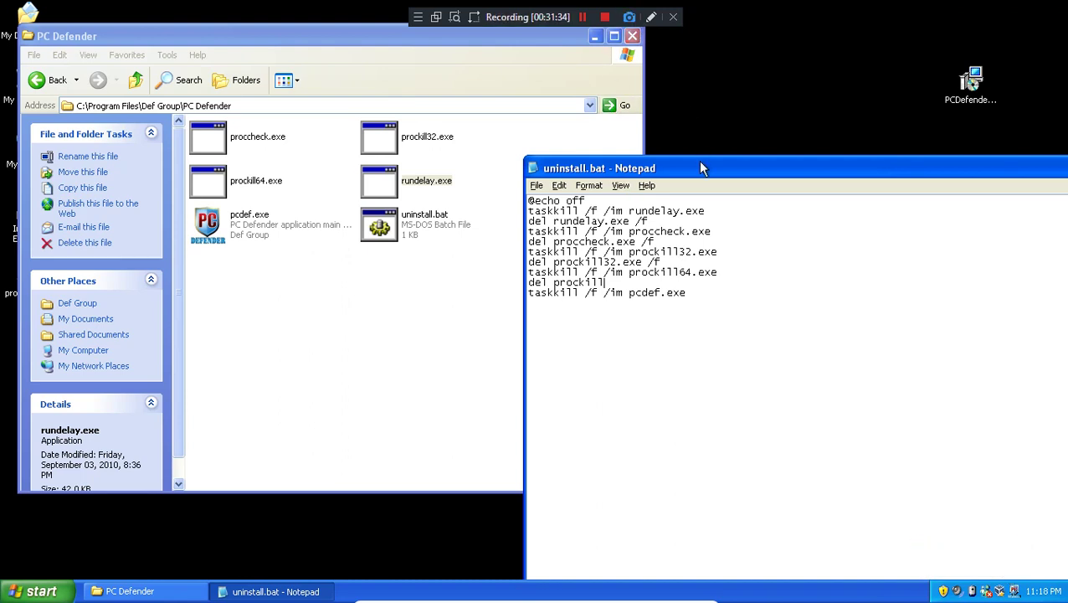
left_click(765, 132)
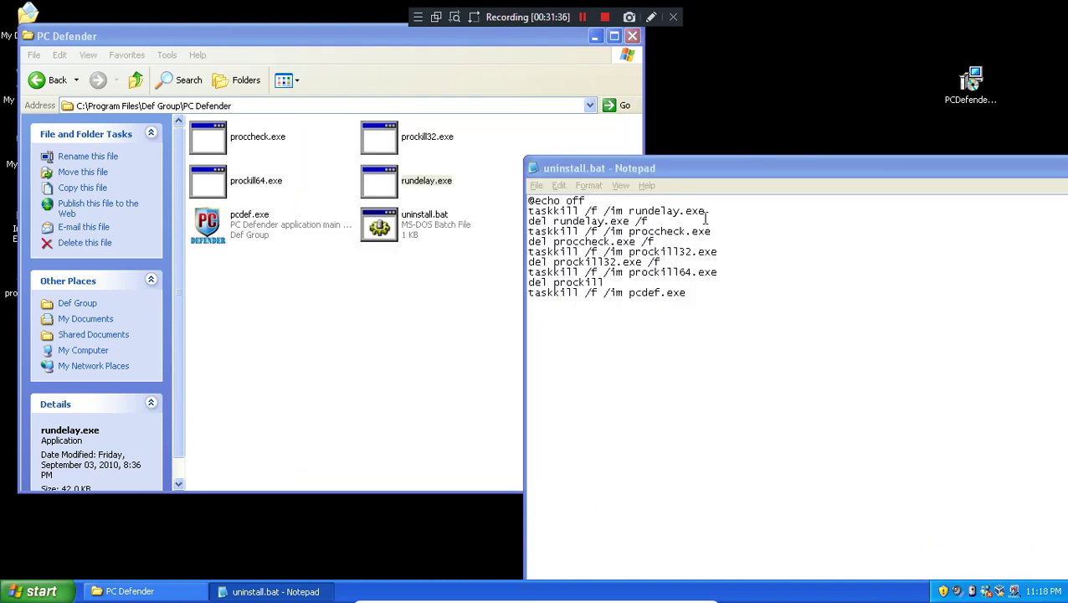
left_click(648, 287)
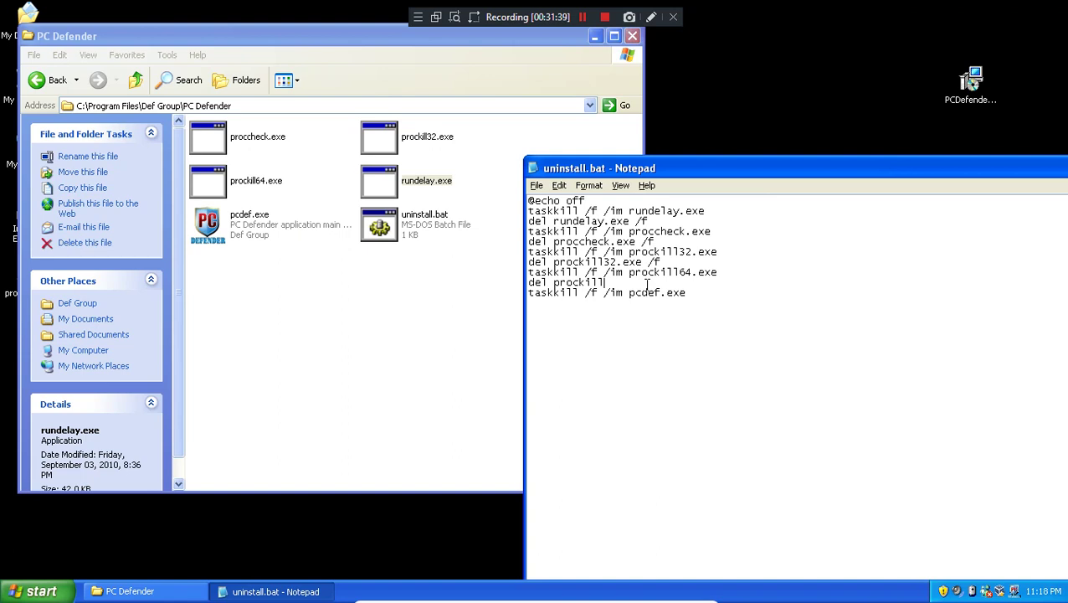
type("64.exe /f")
- Add the line "del pcdef.exe" below the pcdef.exe taskkill command, closing the interrupting threat alert
left_click(715, 290)
key("Return")
type("del")
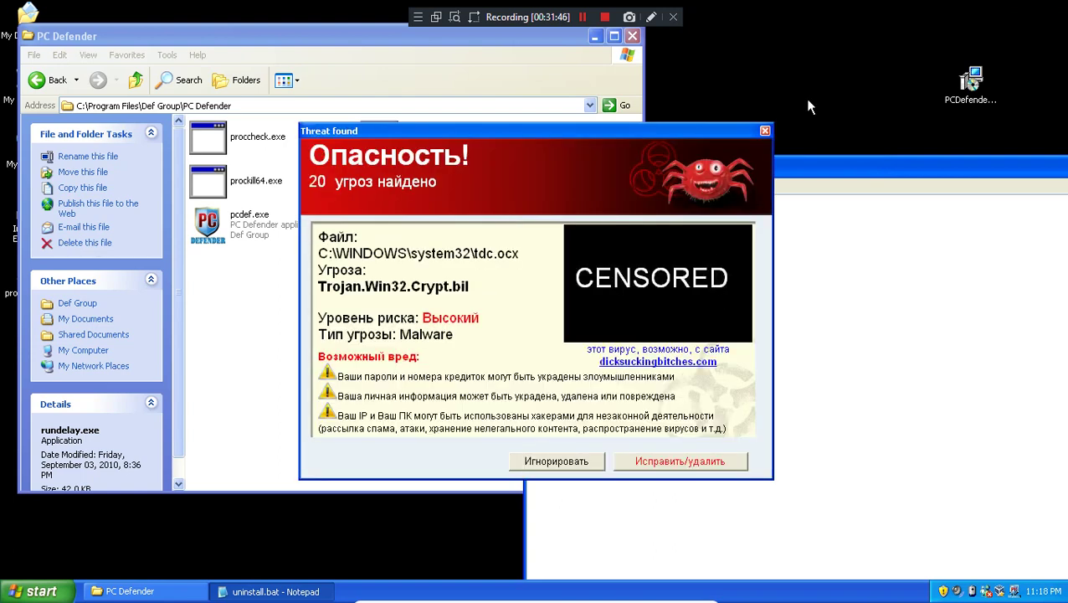
left_click(765, 130)
type("pc")
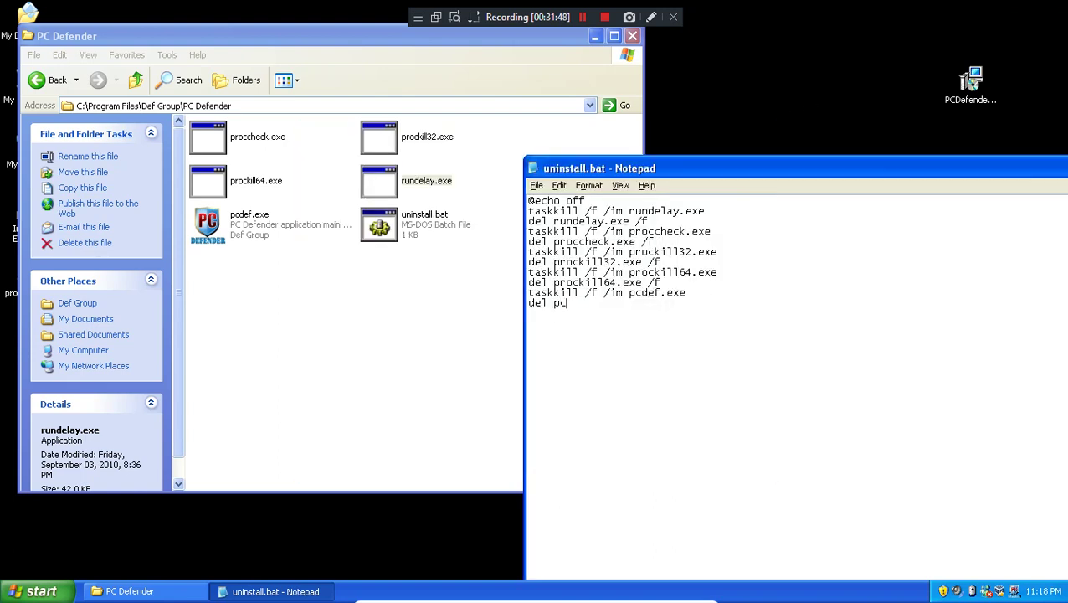
type("def.exe")
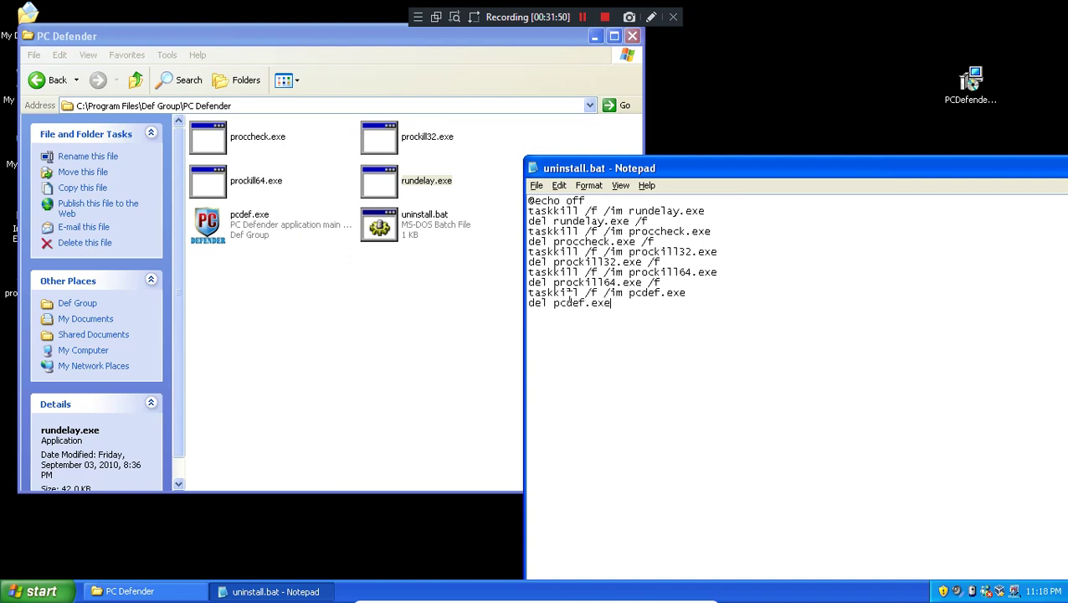
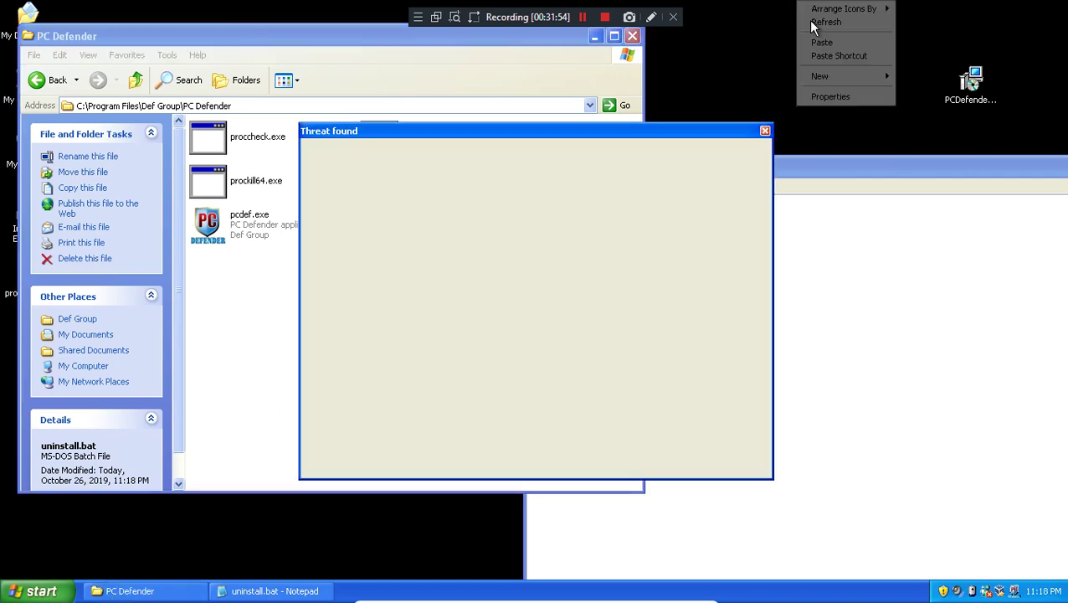
- Paste a copy of uninstall.bat onto the desktop and move the Notepad window away from it
left_click(824, 21)
left_click_drag(893, 174, 370, 74)
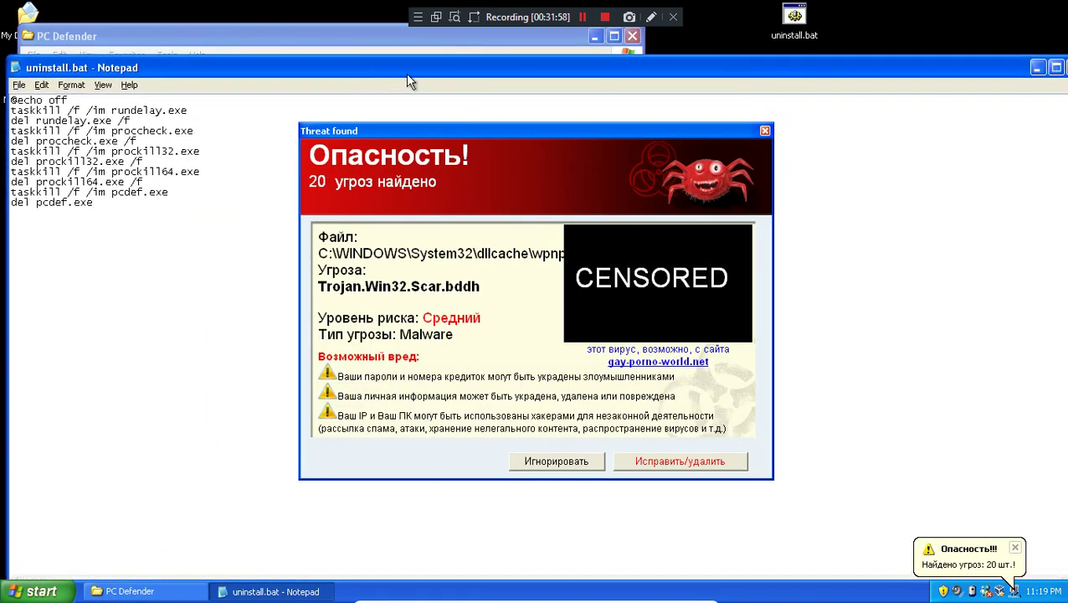
- Append "/f" to the del pcdef.exe line, save uninstall.bat and close it, ignoring the threat alert
type("/f")
left_click(18, 85)
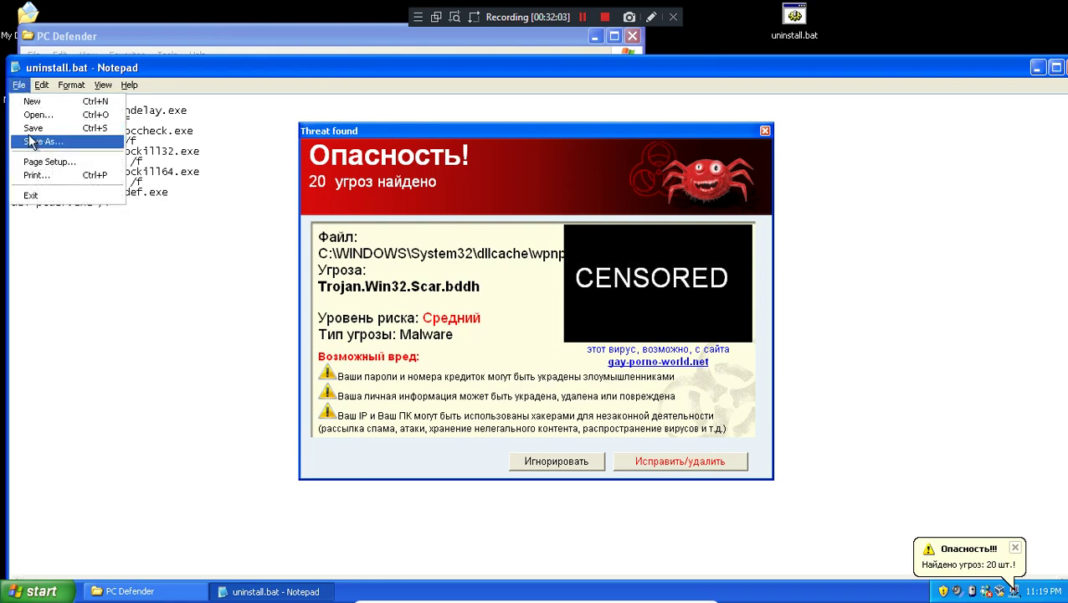
left_click(33, 128)
left_click(1056, 67)
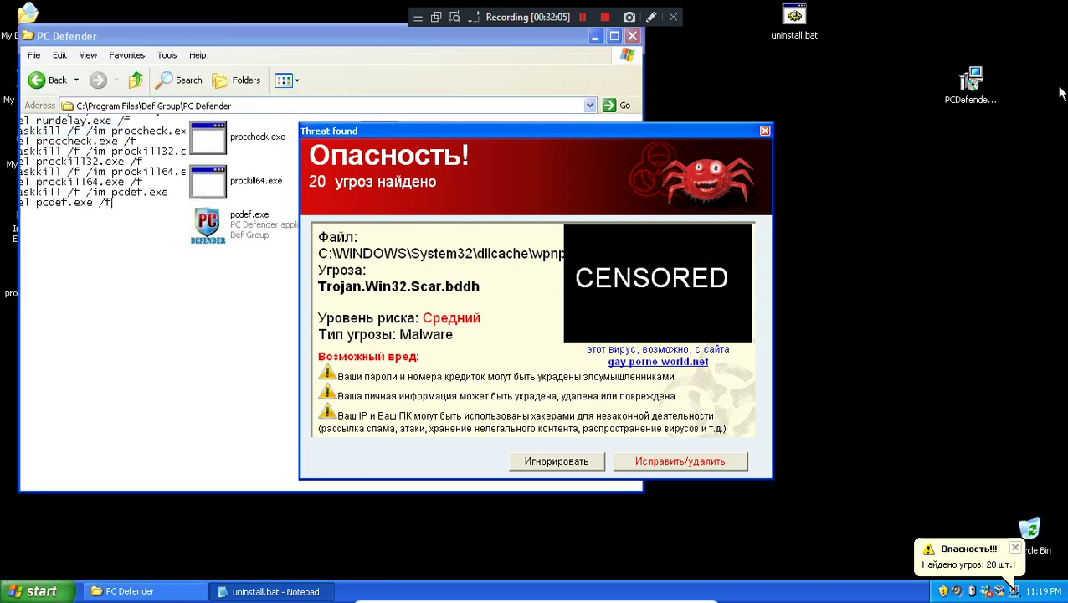
left_click(584, 461)
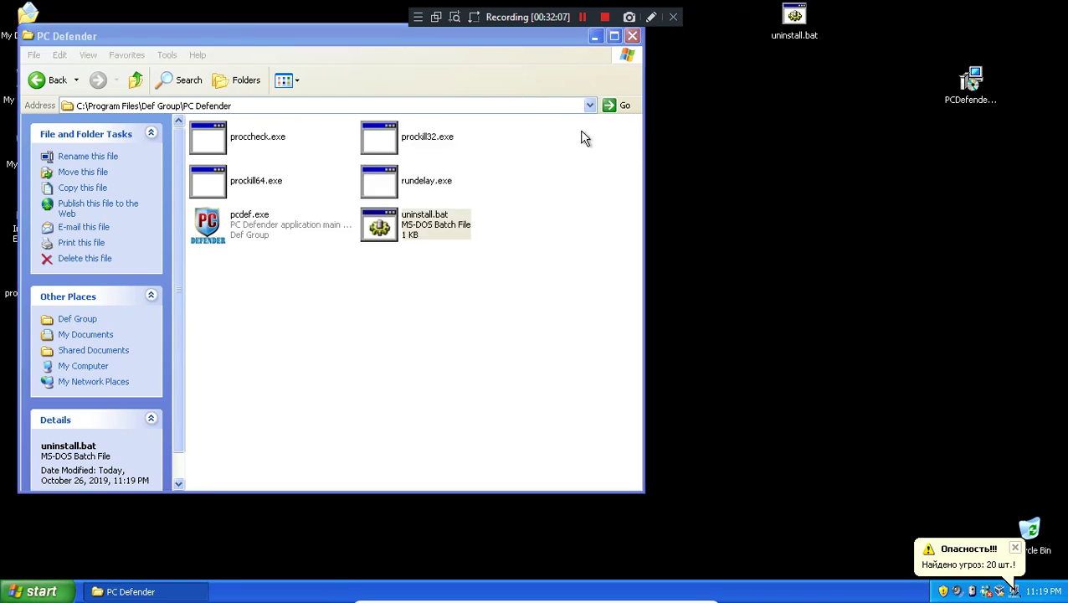
- With the PC Defender window moved aside, try to open Task Manager and run uninstall.bat from the PC Defender folder
left_click(584, 179)
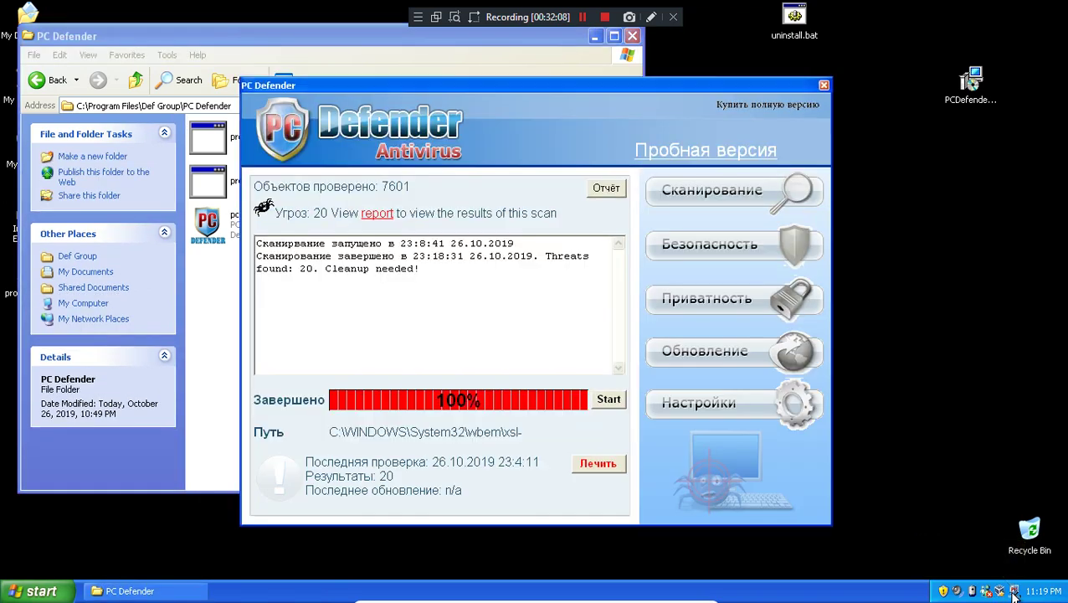
left_click_drag(569, 88, 685, 69)
right_click(890, 591)
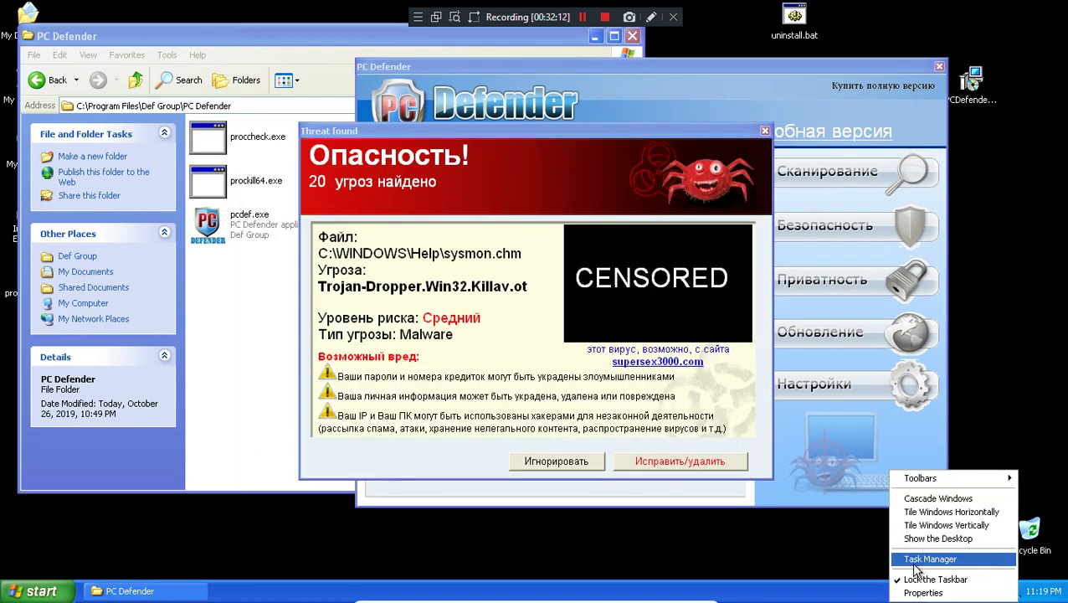
left_click(921, 557)
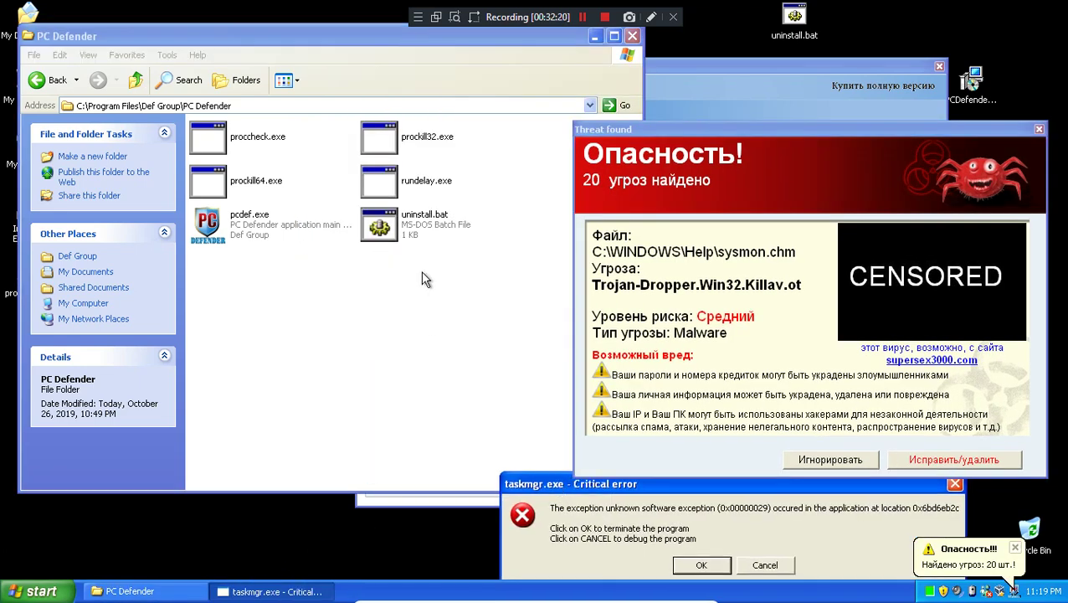
double_click(405, 238)
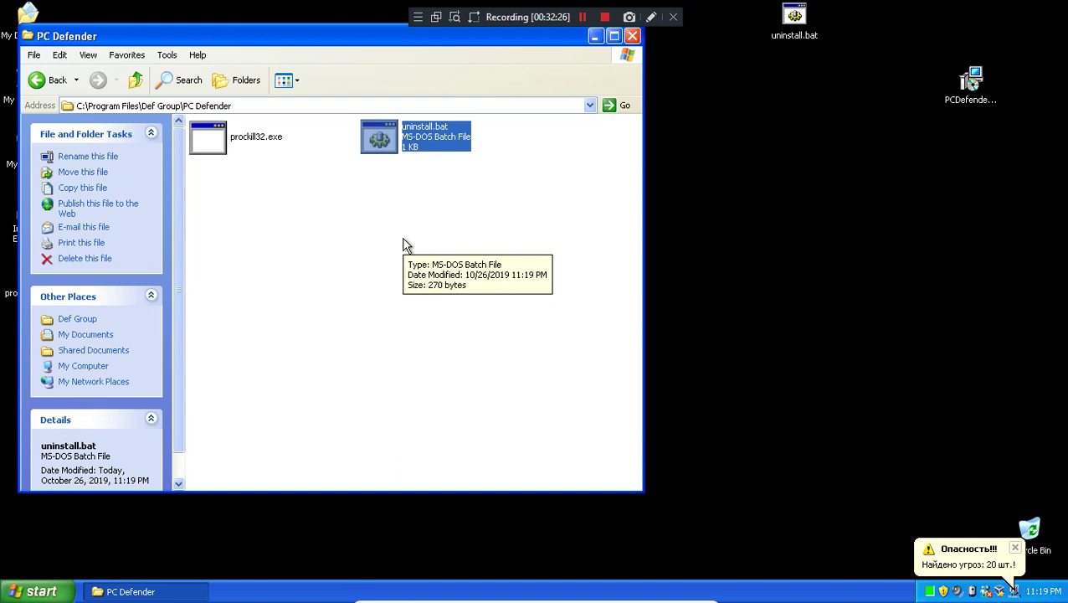
- Open uninstall.bat for editing, examine its taskkill and del commands, and close it
right_click(391, 135)
left_click(416, 157)
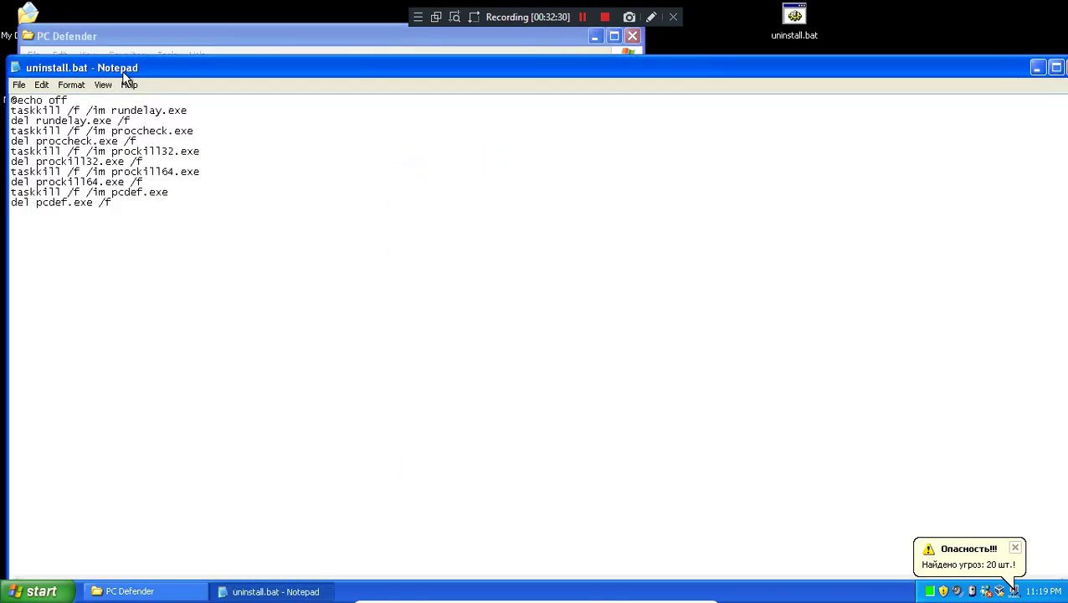
double_click(172, 67)
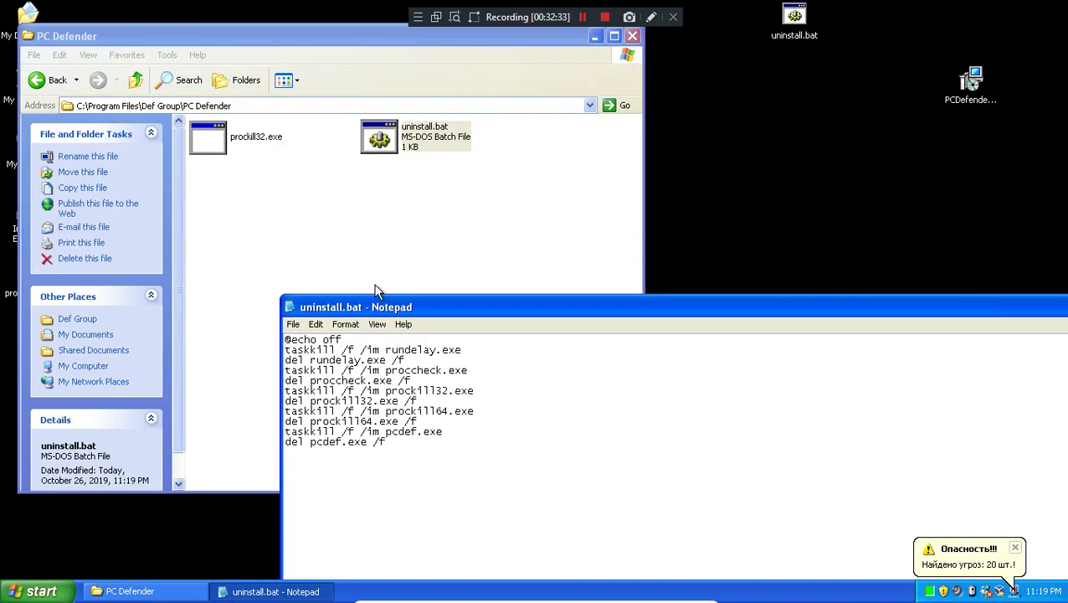
left_click_drag(388, 307, 281, 218)
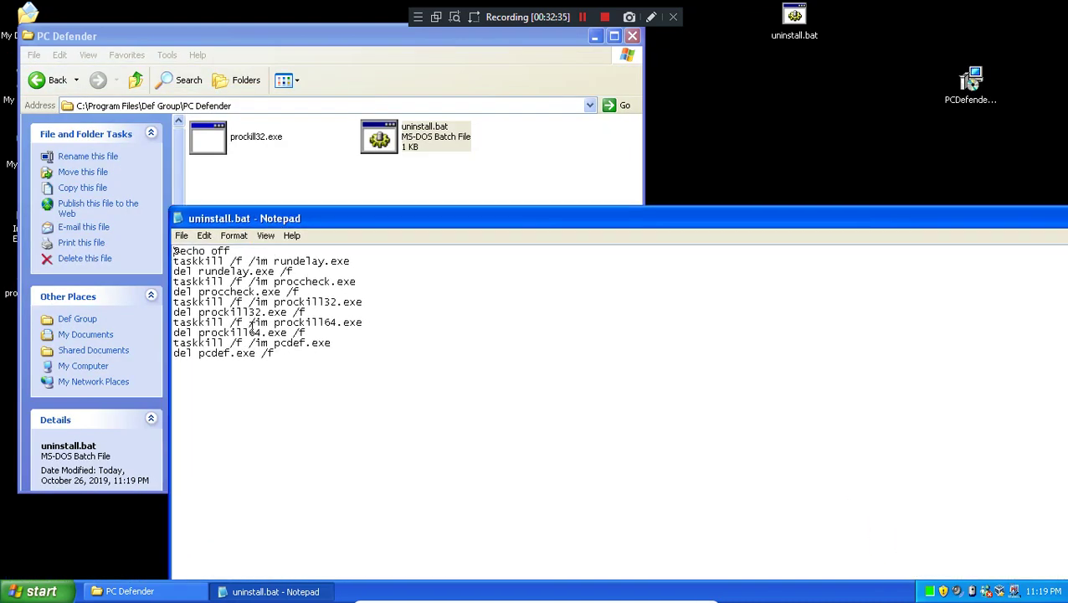
left_click(224, 312)
left_click_drag(1004, 225, 847, 179)
left_click_drag(963, 167, 926, 167)
left_click(1013, 167)
- Run uninstall.bat again to delete the remaining prockill32.exe from the PC Defender folder
double_click(417, 151)
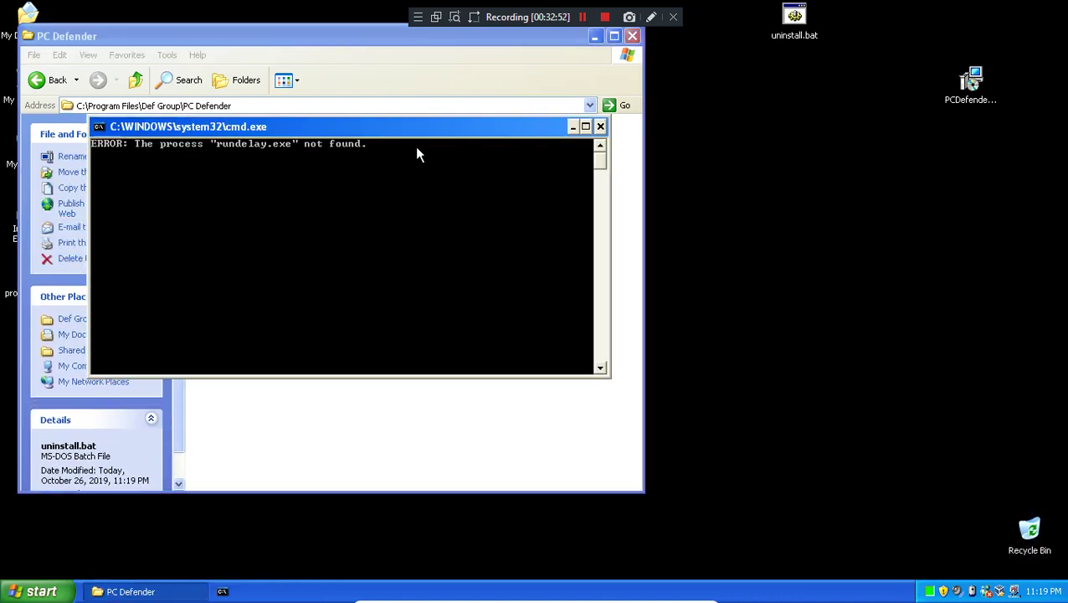
right_click(317, 211)
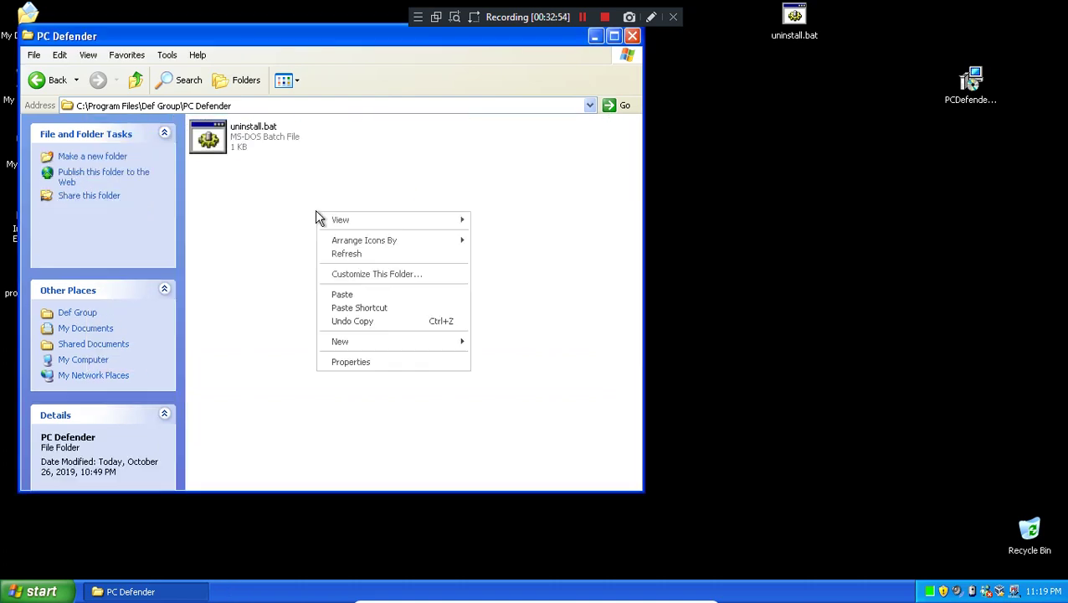
key("Escape")
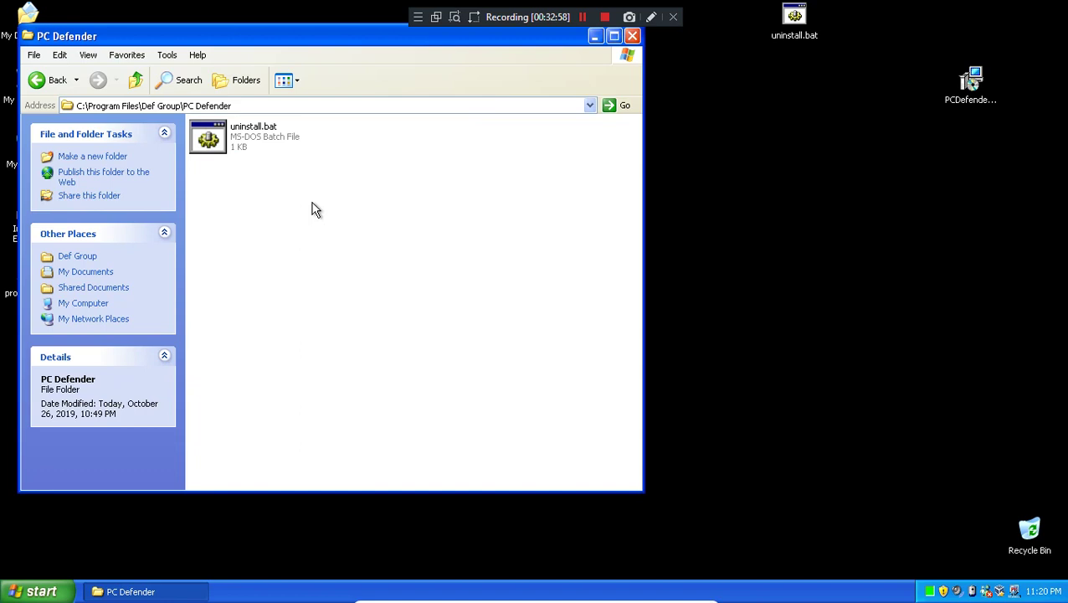
- Open uninstall.bat for editing and add the final line "del uninstall.bat" below the del pcdef.exe command
right_click(247, 145)
left_click(266, 165)
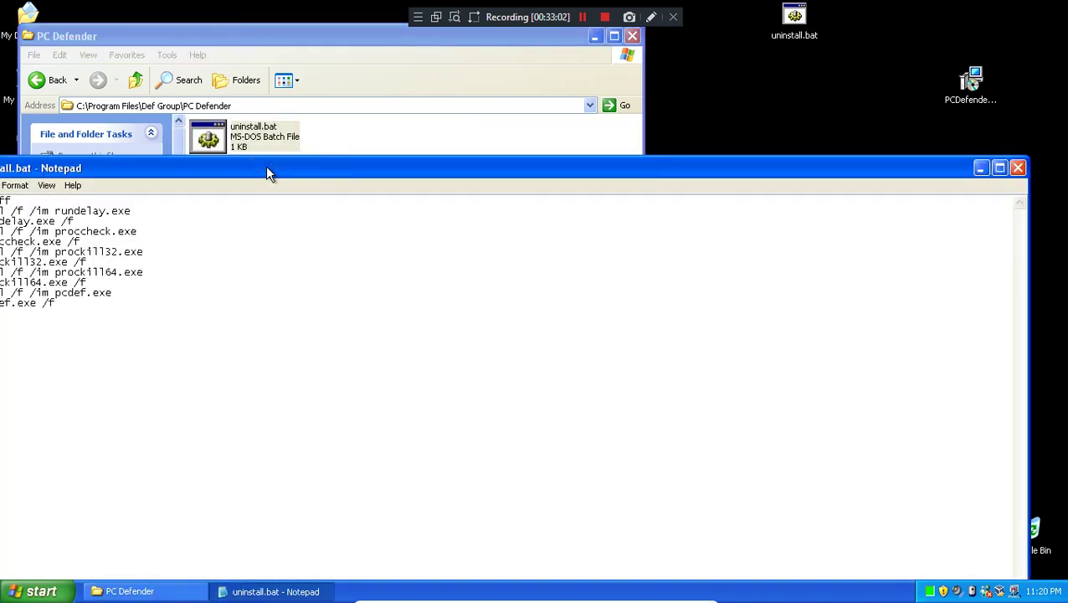
left_click_drag(266, 165, 418, 157)
left_click(244, 307)
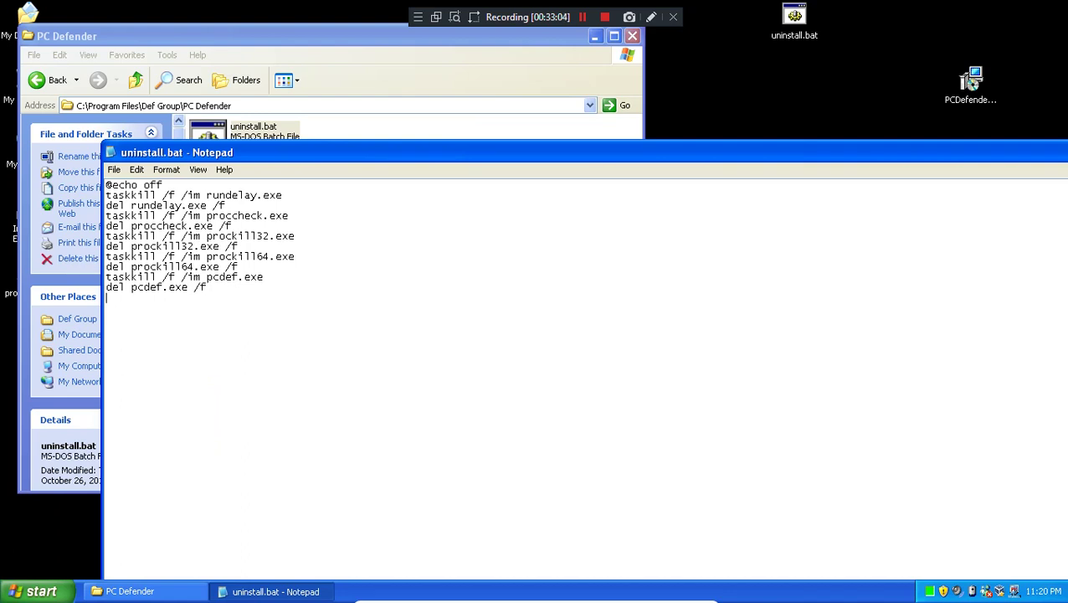
type("del uninstall.bat")
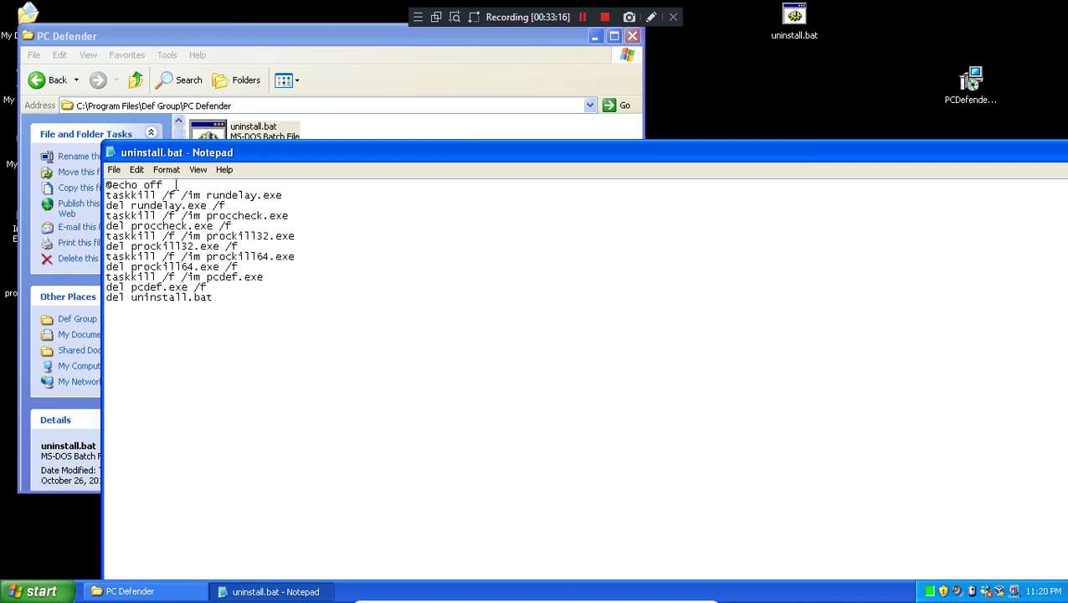
key("Return")
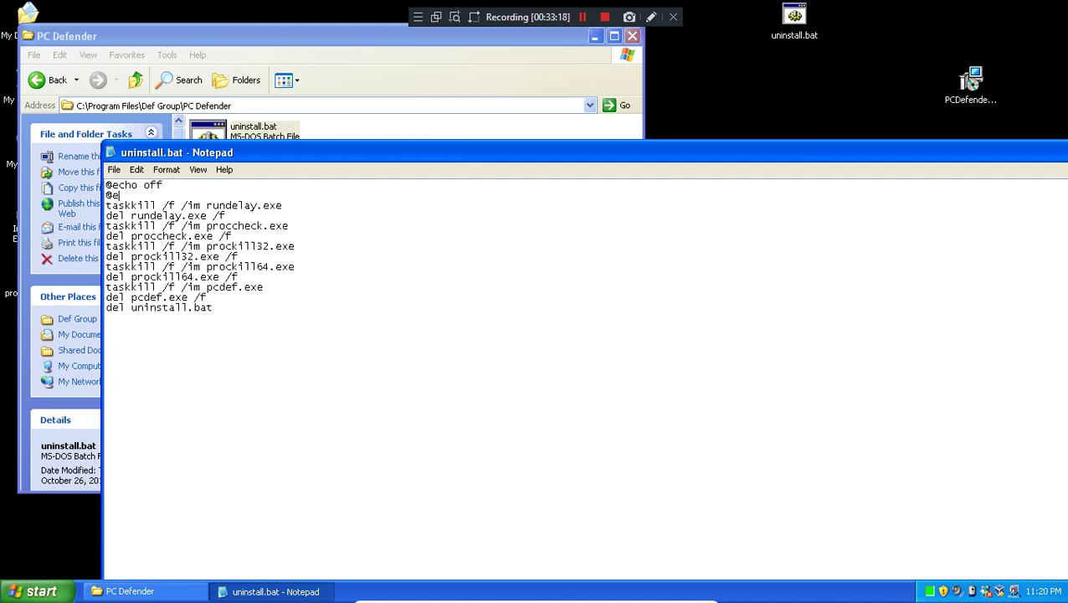
type("@echo Uninstalling")
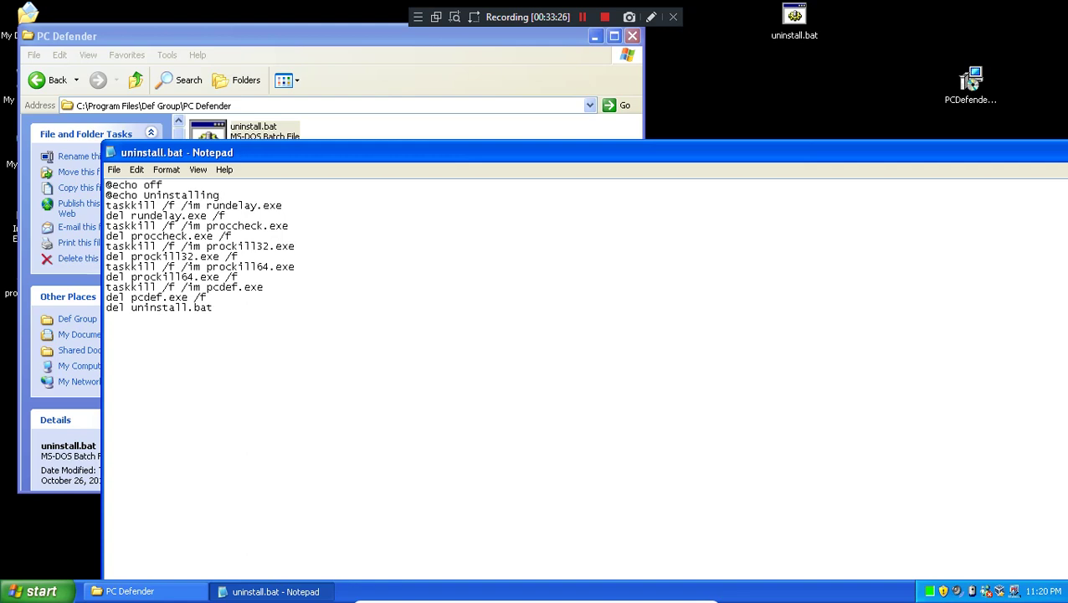
type(" P PC Defender v3 v3")
key("BackSpace")
type("2 Russian Rogue ")
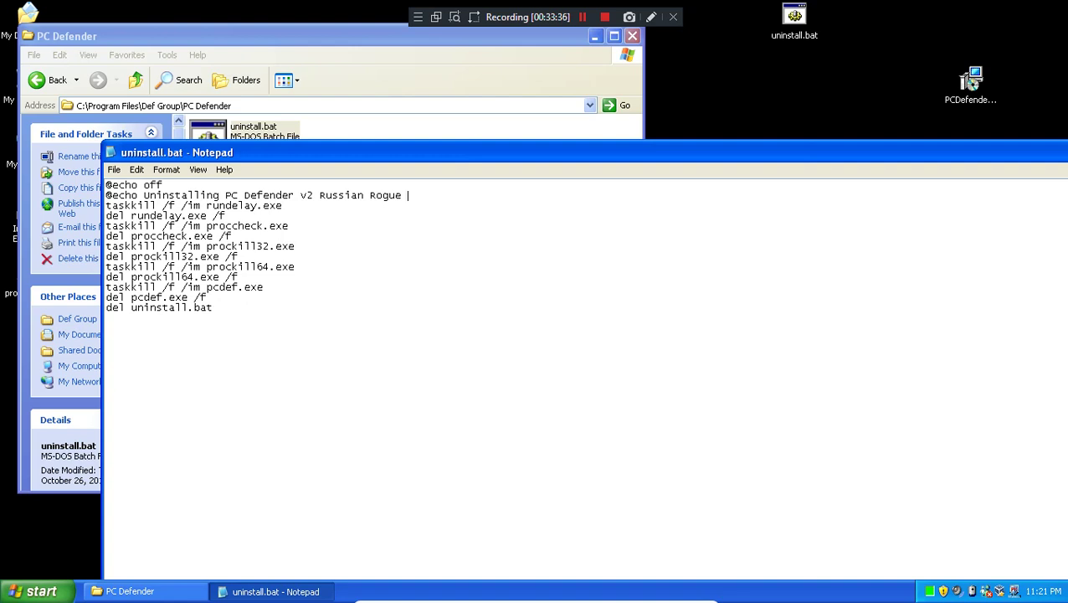
type("Rudoct")
- Save uninstall.bat and run it from the PC Defender folder
left_click(114, 169)
left_click(134, 214)
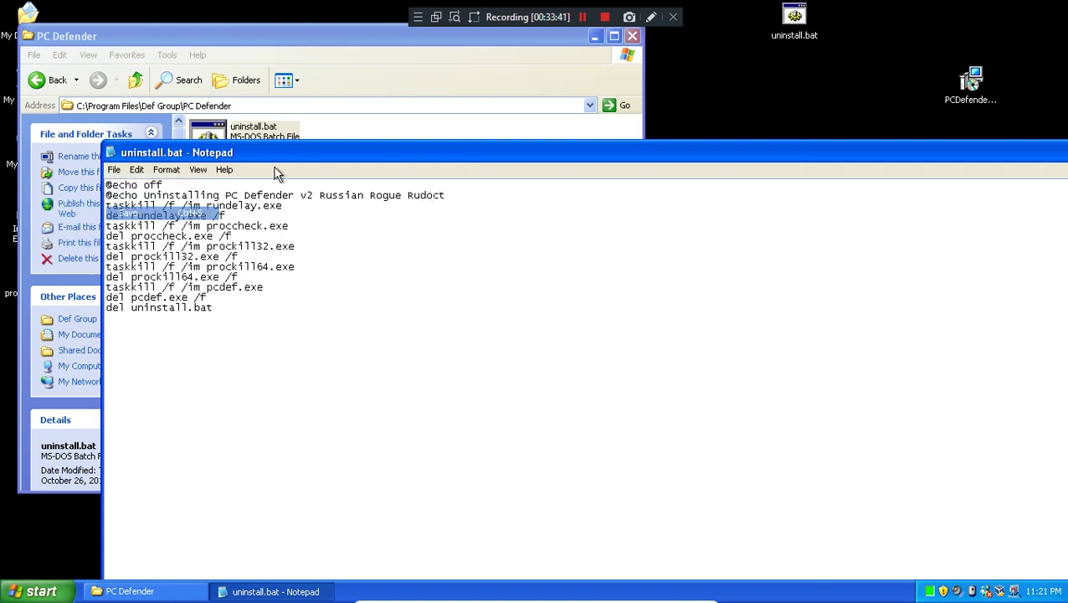
double_click(248, 134)
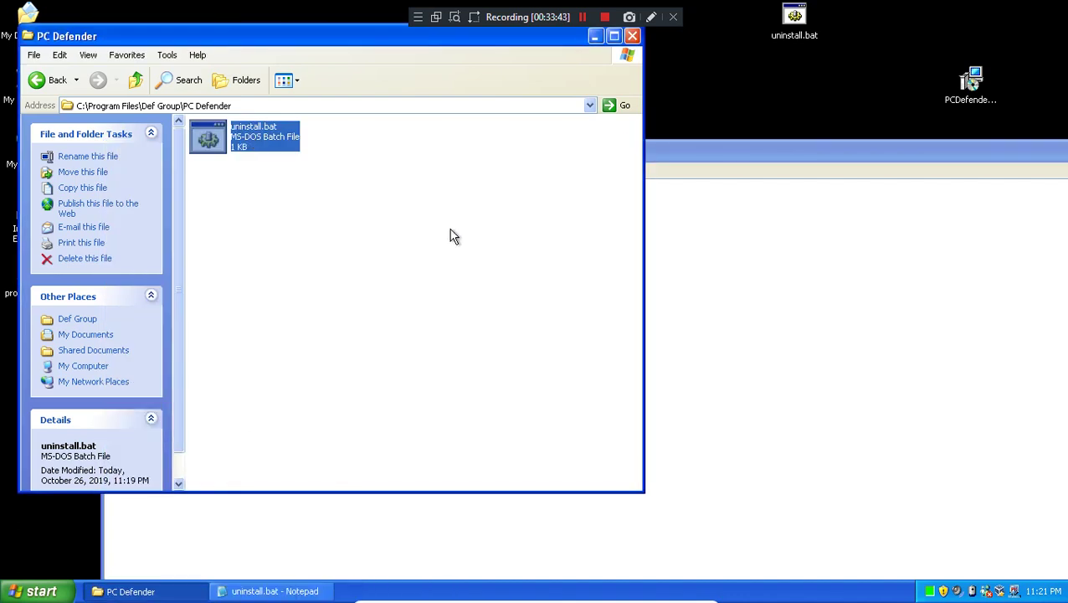
- Copy the entire script text from the open uninstall.bat and close its Notepad window
left_click(770, 339)
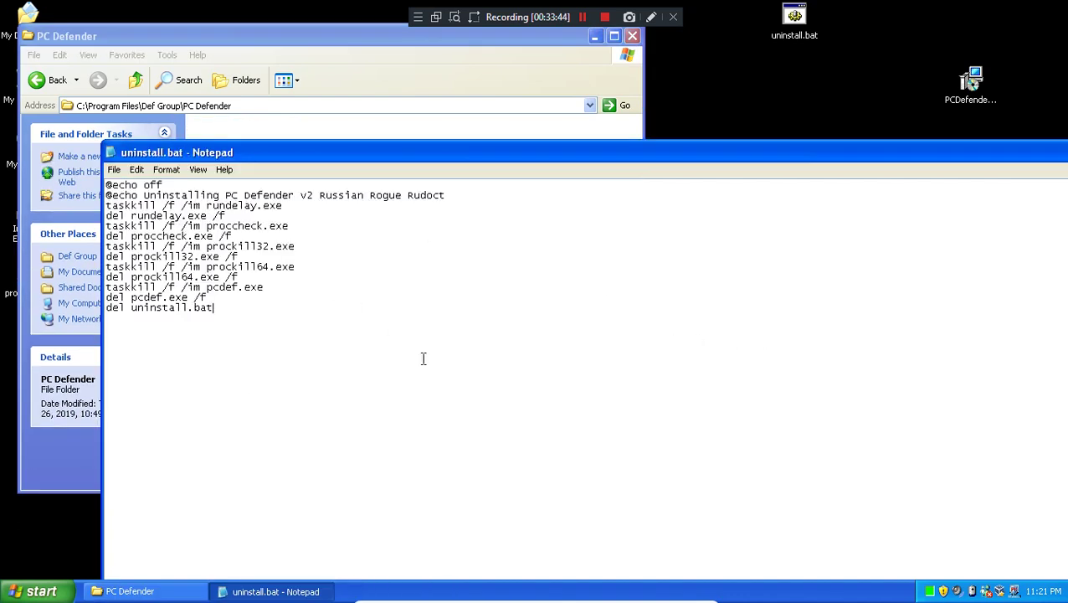
key("ctrl+a")
right_click(310, 276)
left_click(334, 325)
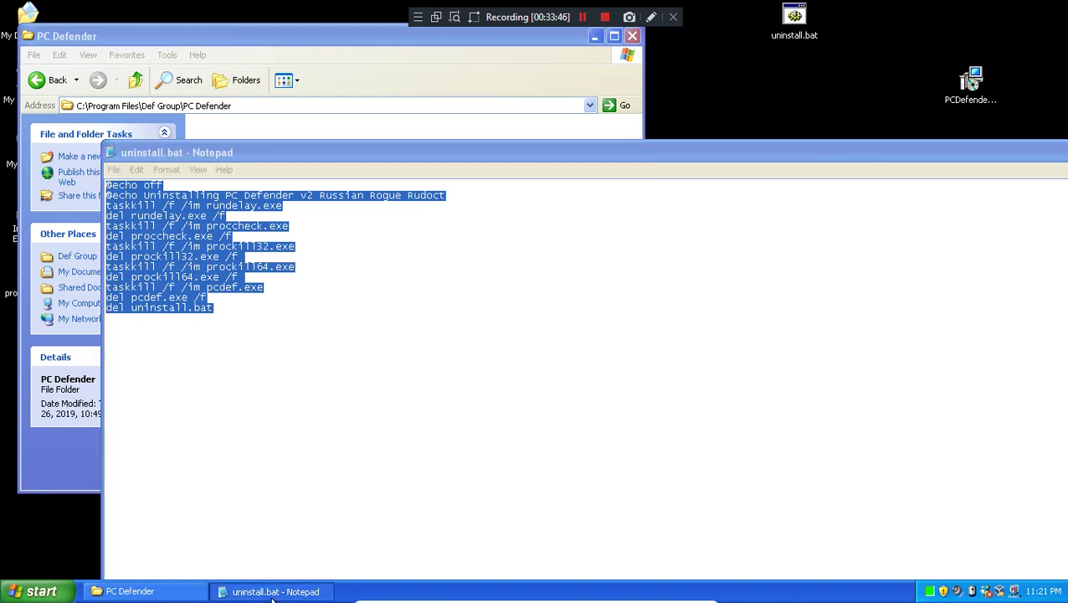
right_click(251, 591)
left_click(276, 569)
- Open the desktop copy of uninstall.bat for editing and replace all its text with the copied script
left_click(804, 25)
right_click(804, 26)
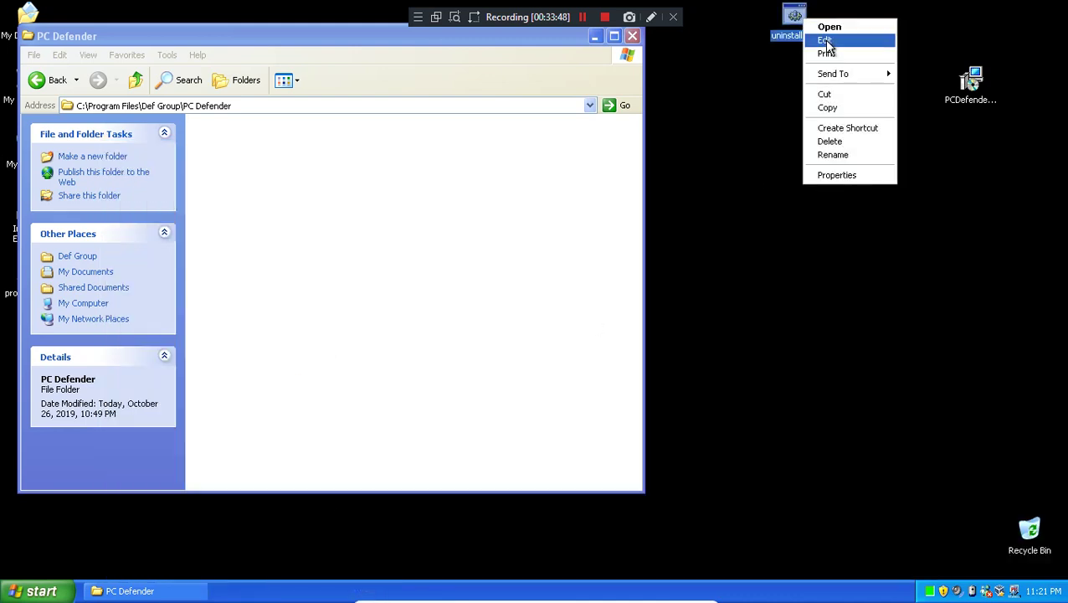
left_click(819, 39)
key("ctrl+a")
right_click(247, 226)
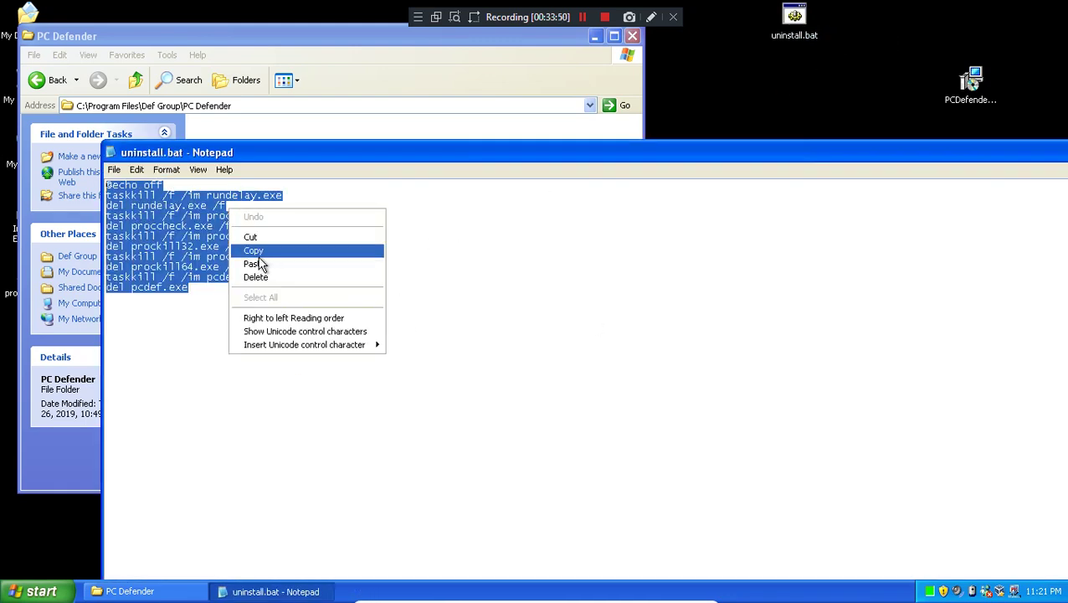
left_click(264, 264)
- Save the desktop copy of uninstall.bat and close Notepad
left_click(114, 170)
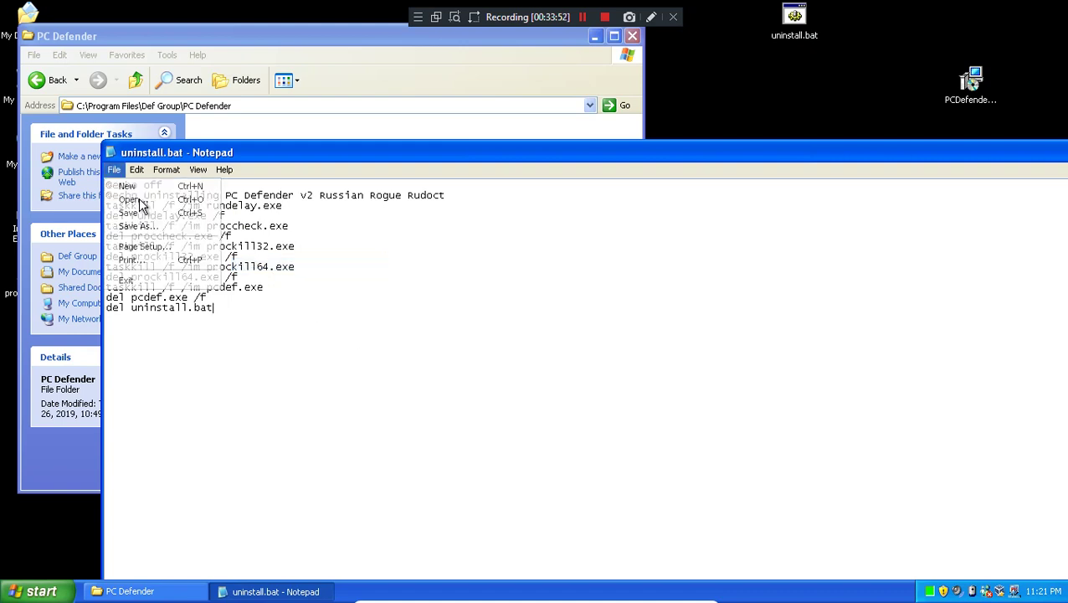
left_click(125, 212)
left_click_drag(466, 163, 301, 110)
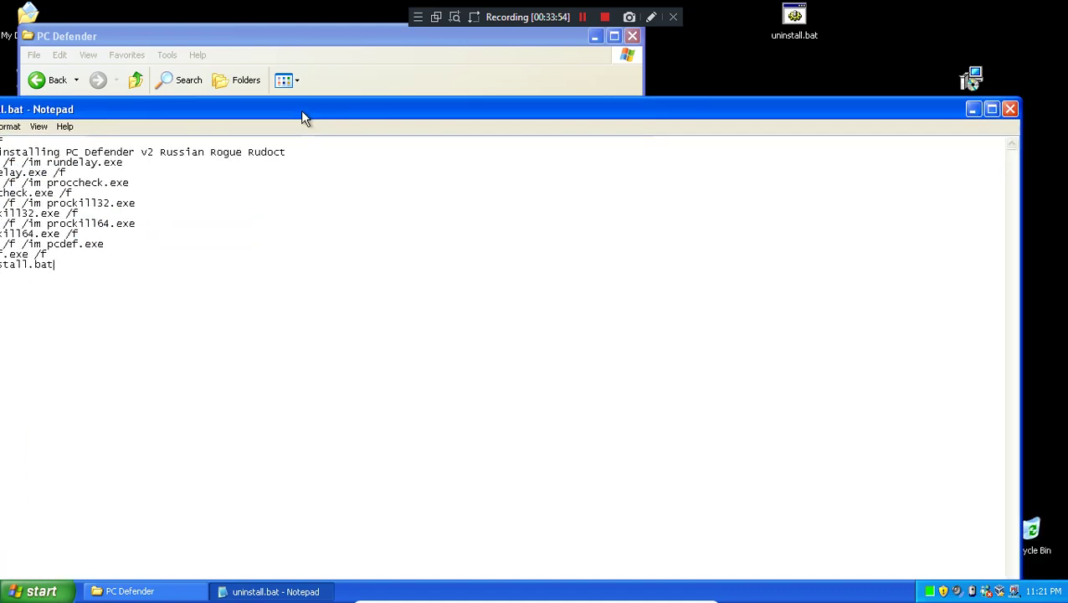
left_click(1001, 105)
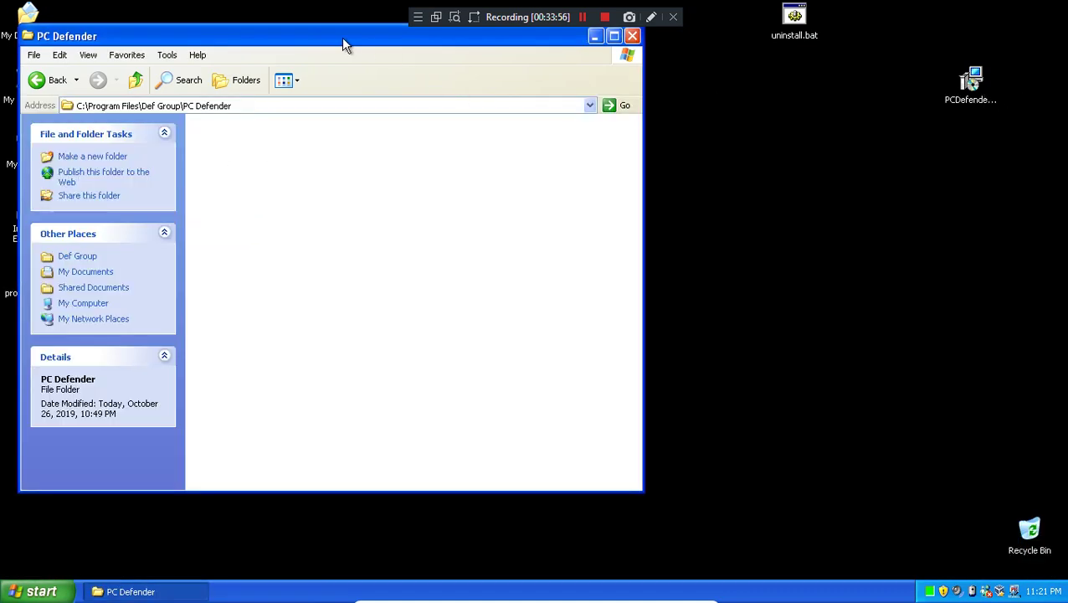
- Move the PC Defender folder window clear of the desktop icons and launch the PC Defender installer
left_click_drag(341, 37, 405, 60)
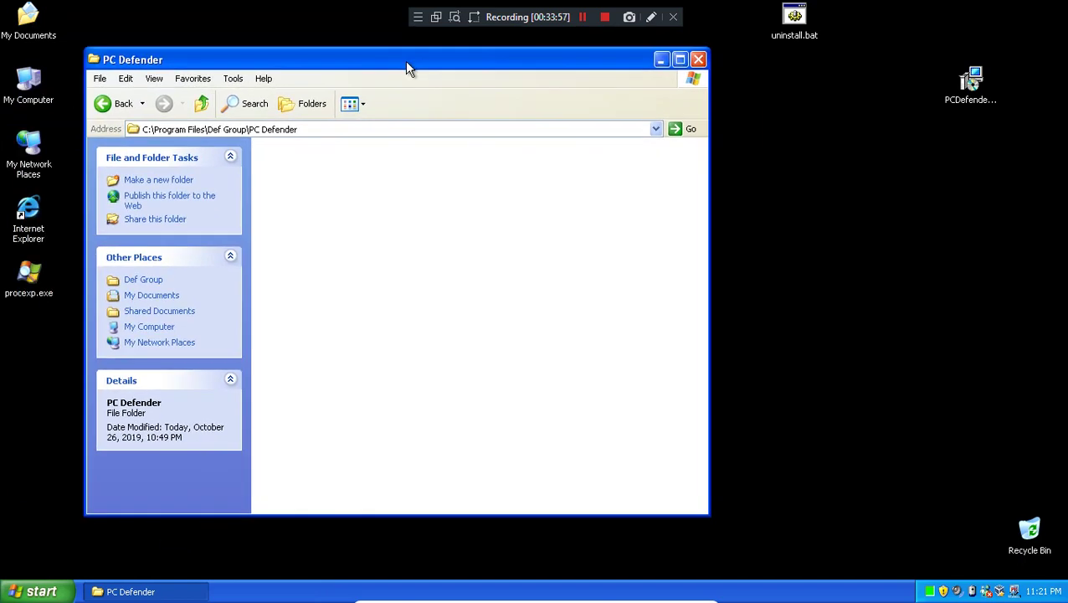
double_click(969, 94)
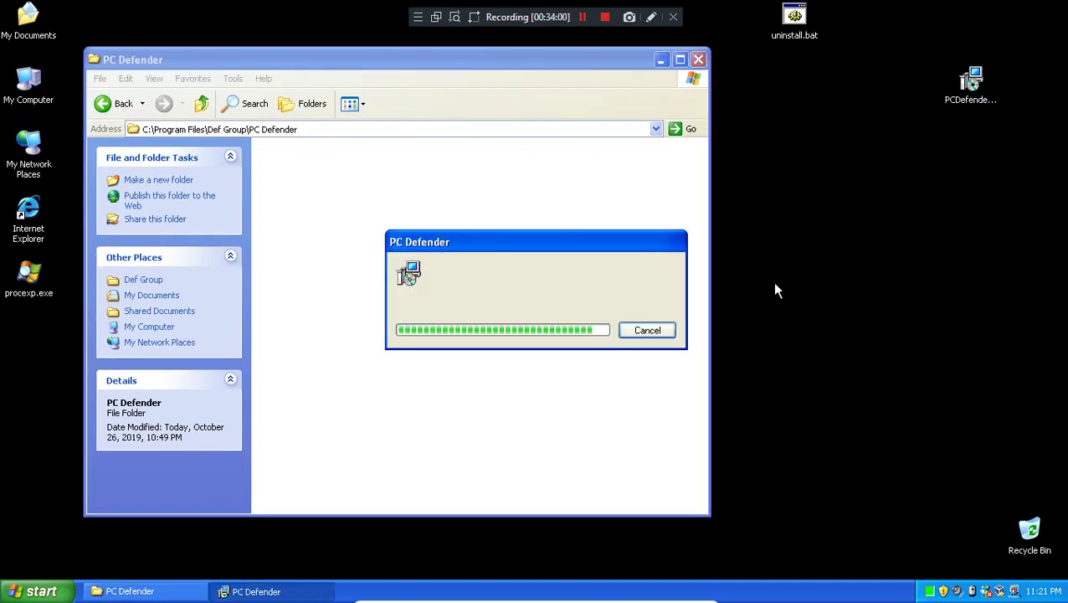
- Replace the uninstall.bat in the PC Defender folder with the desktop copy and run it
right_click(798, 35)
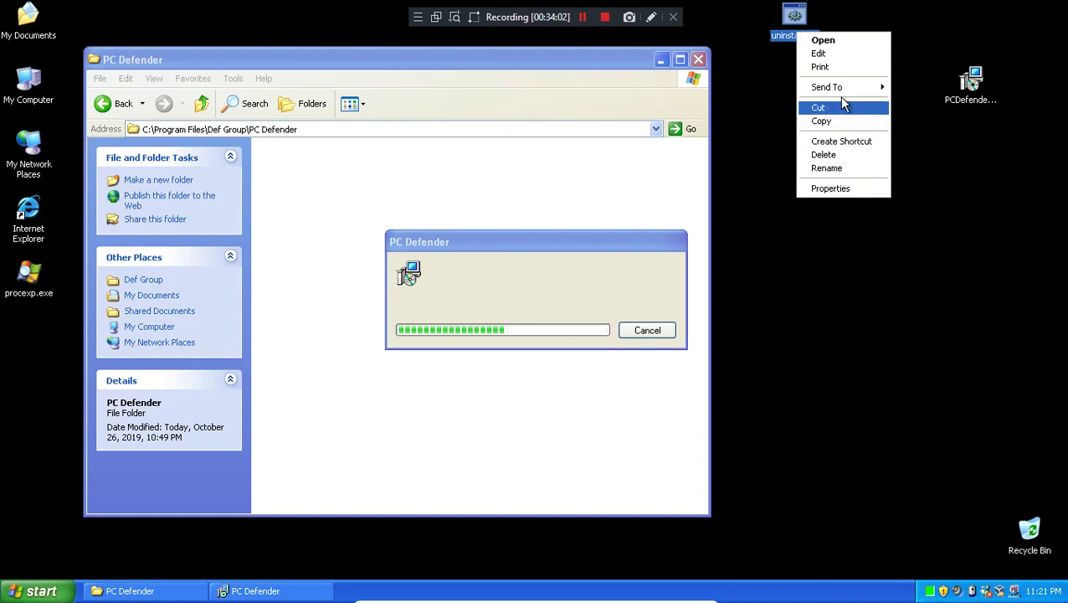
left_click(841, 127)
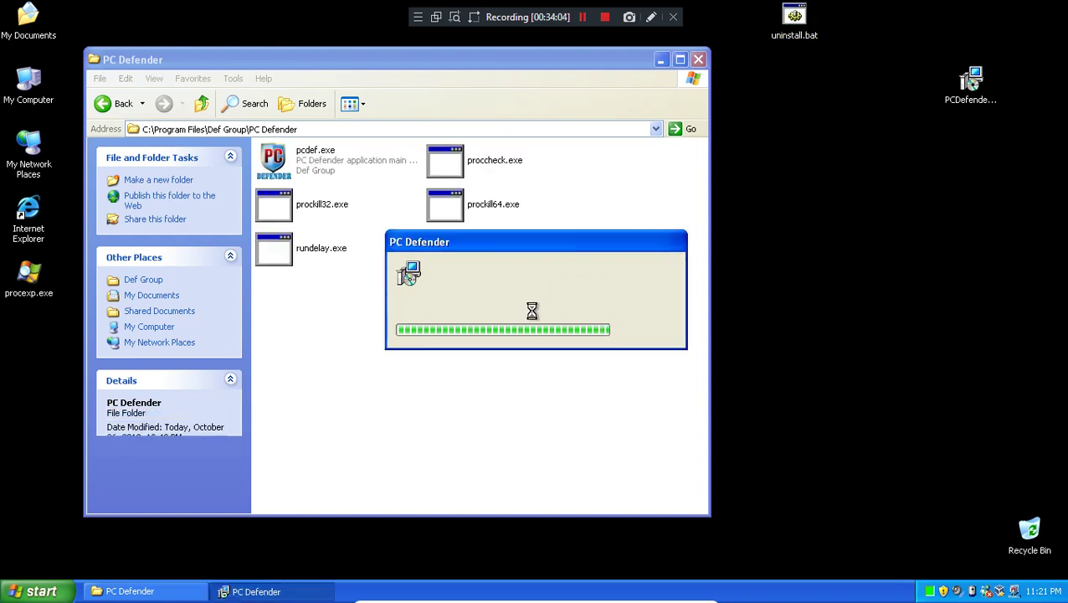
right_click(486, 403)
left_click(533, 477)
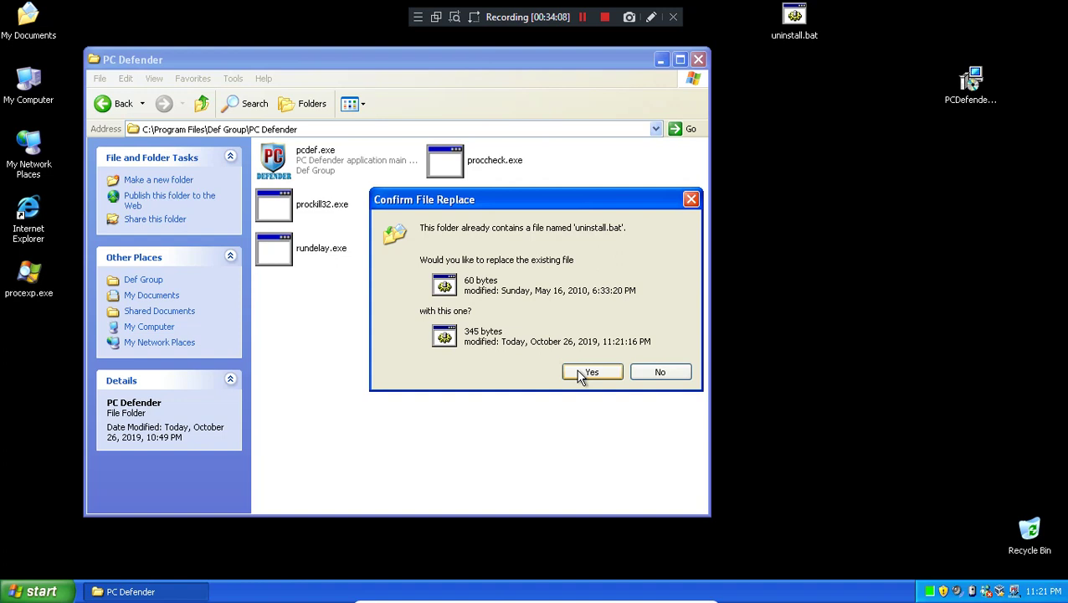
left_click(584, 373)
double_click(472, 262)
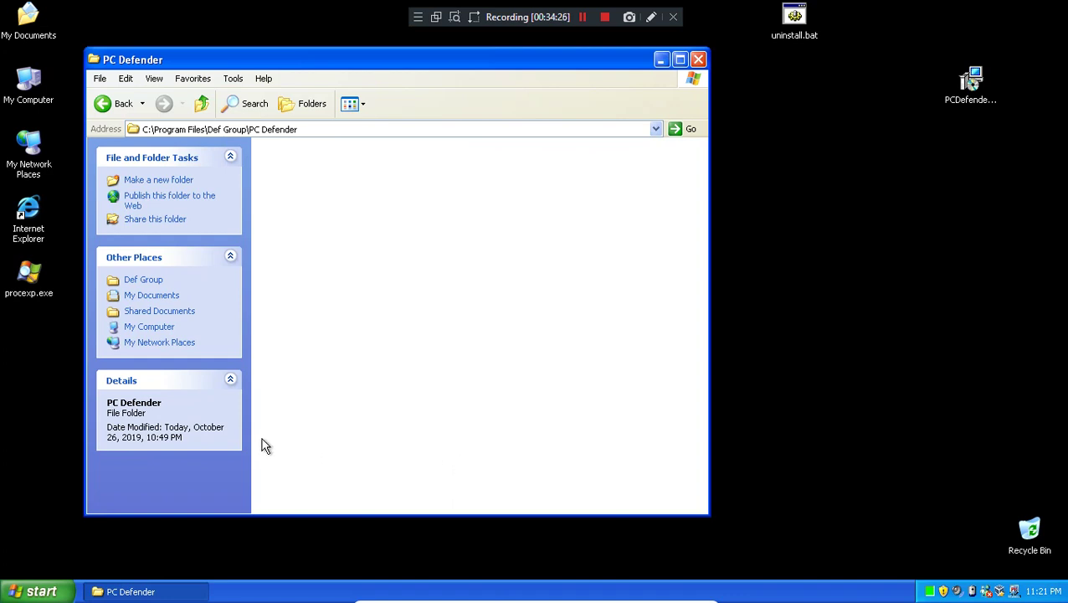
- Rename procexp.exe on the desktop to procexp1.exe
right_click(28, 283)
left_click(58, 441)
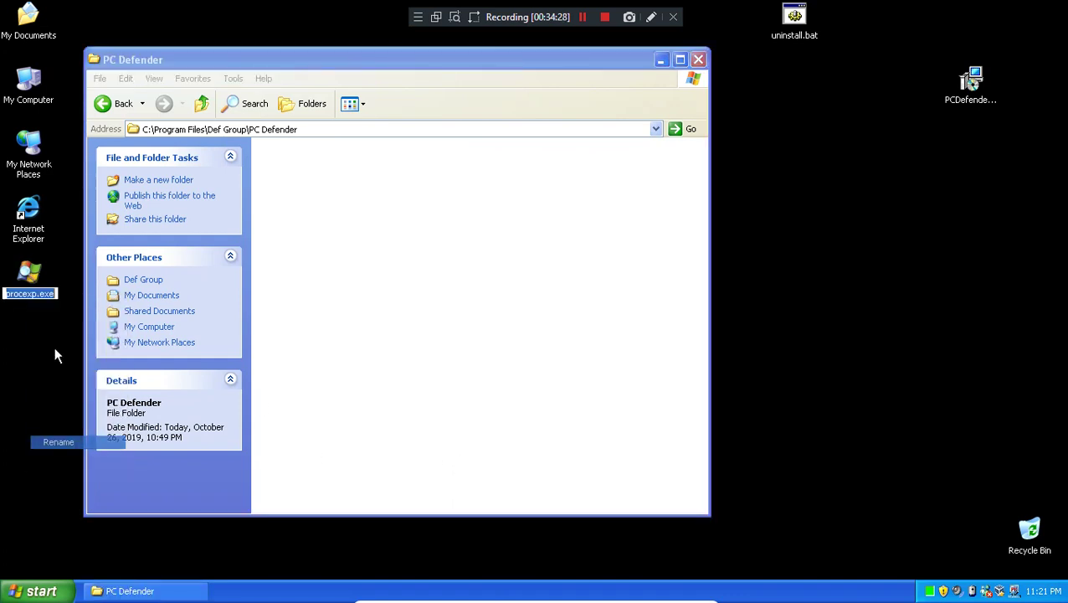
key("Right")
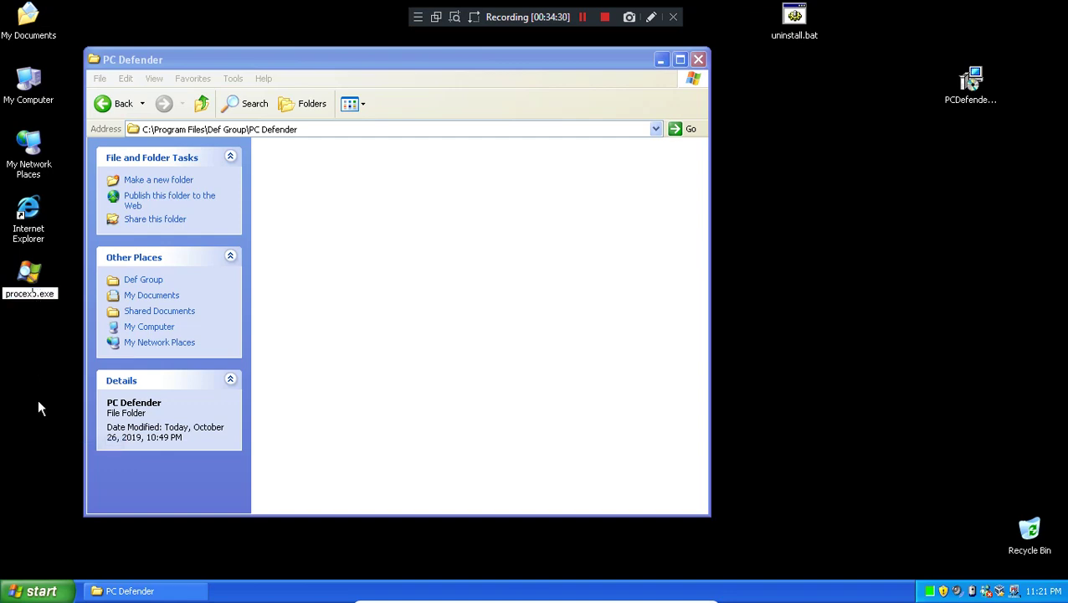
type("1")
key("Return")
- Run procexp1.exe to check the running processes, and close Process Explorer and the PC Defender folder window
key("Return")
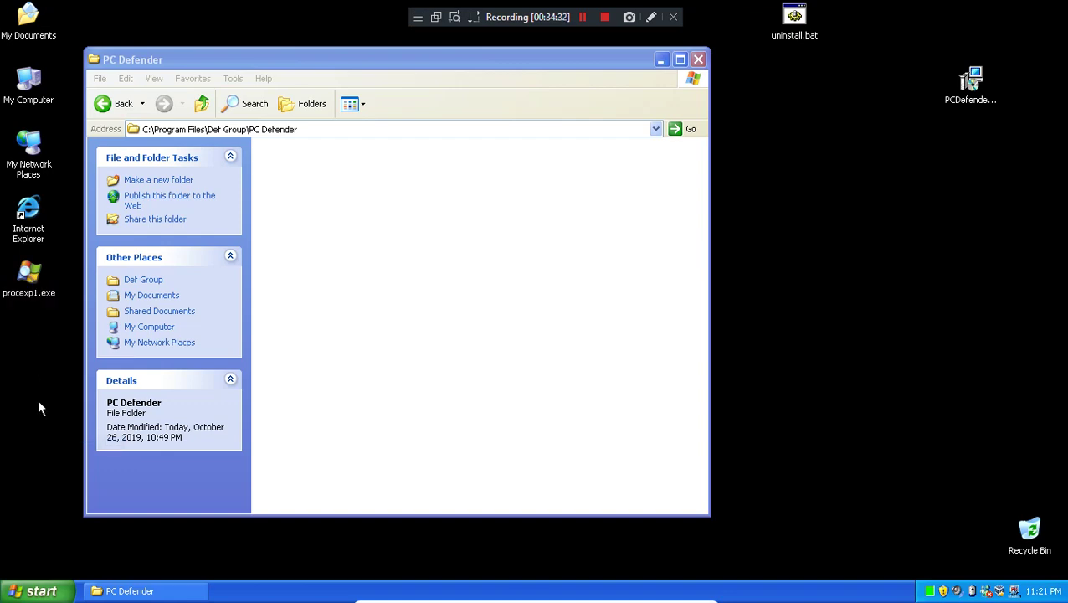
left_click(150, 297)
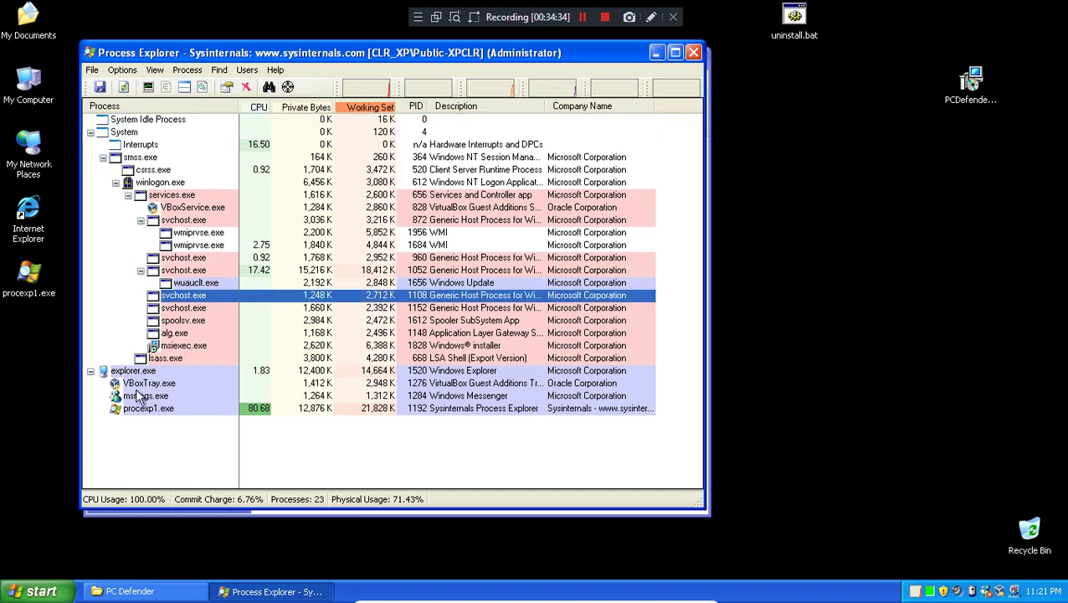
left_click(693, 52)
left_click(695, 52)
- Copy the location path from the properties of the PC Defender folder in the Start menu programs
key("super")
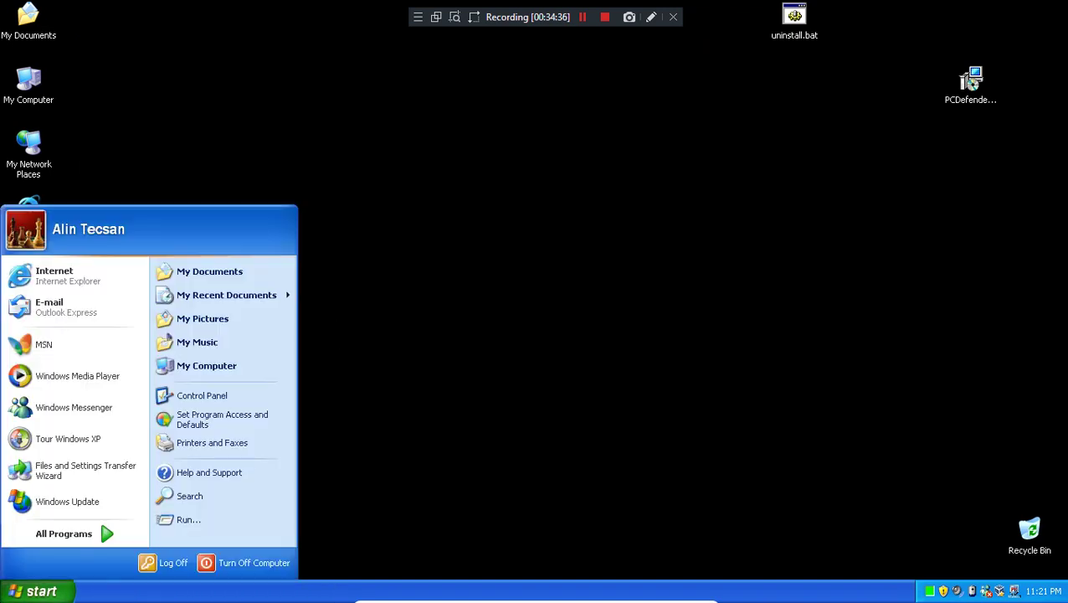
key("super")
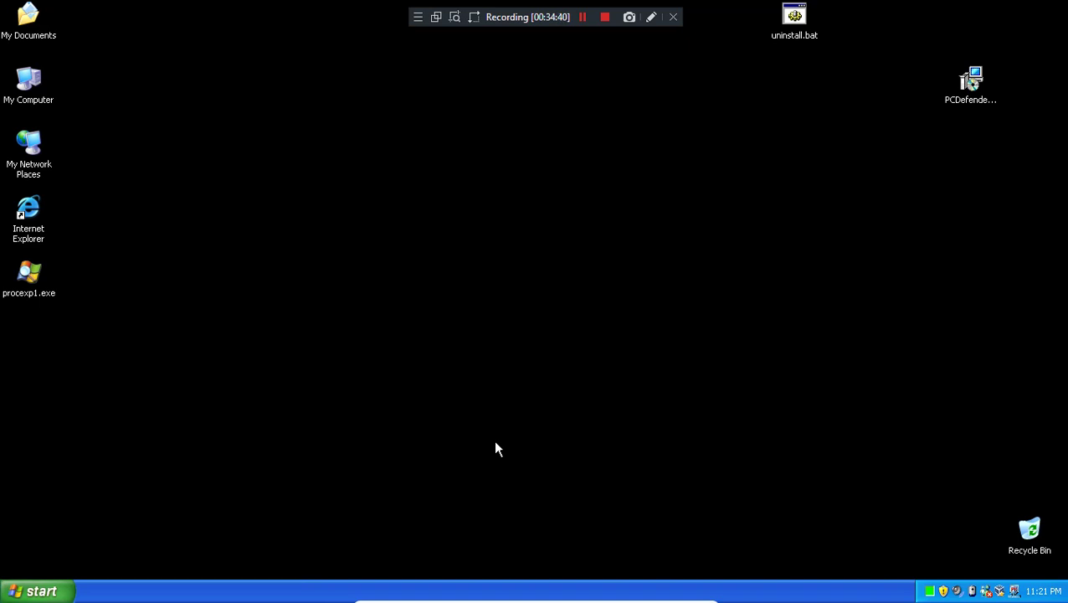
key("super")
left_click(96, 525)
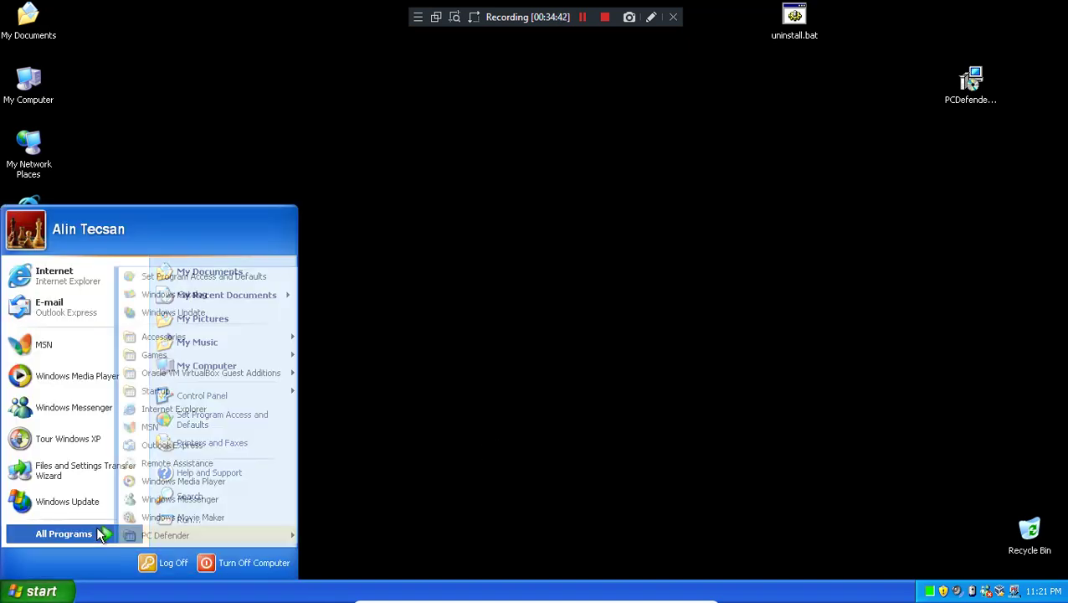
right_click(176, 538)
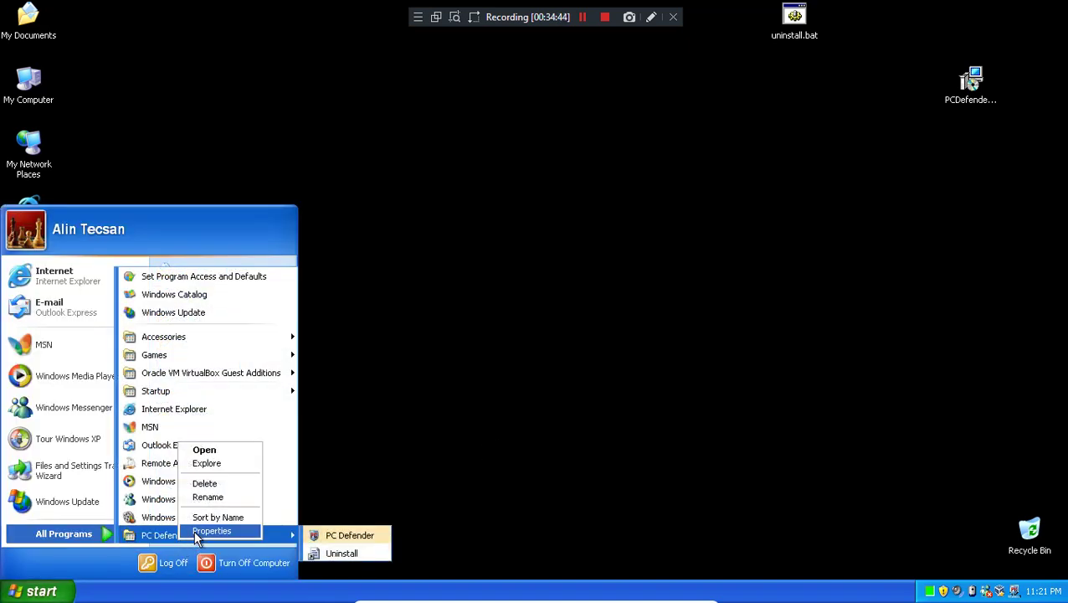
left_click(195, 531)
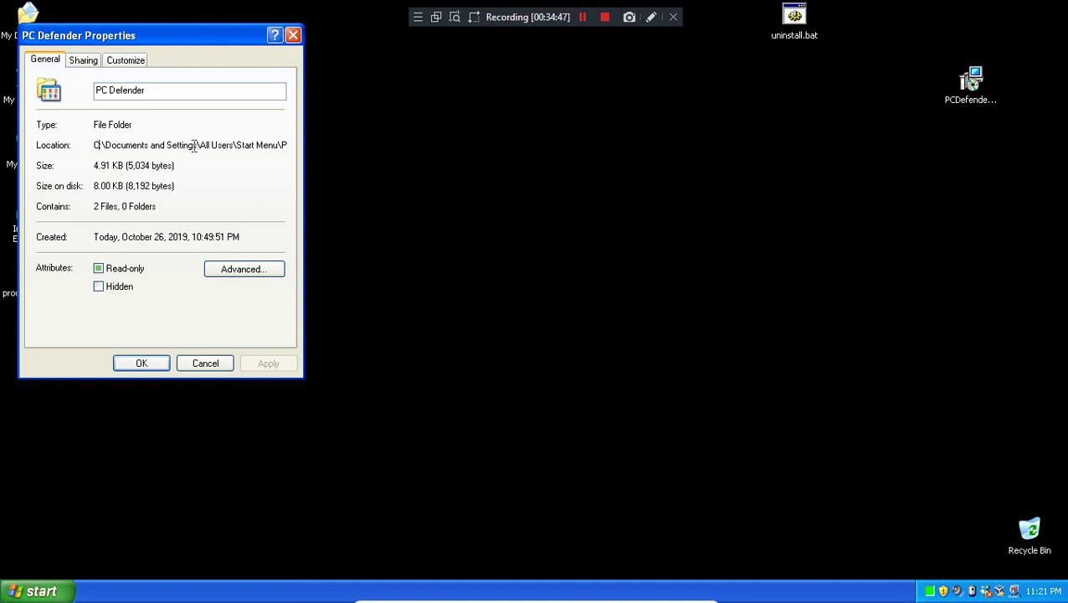
left_click_drag(98, 144, 334, 155)
right_click(233, 149)
left_click(252, 191)
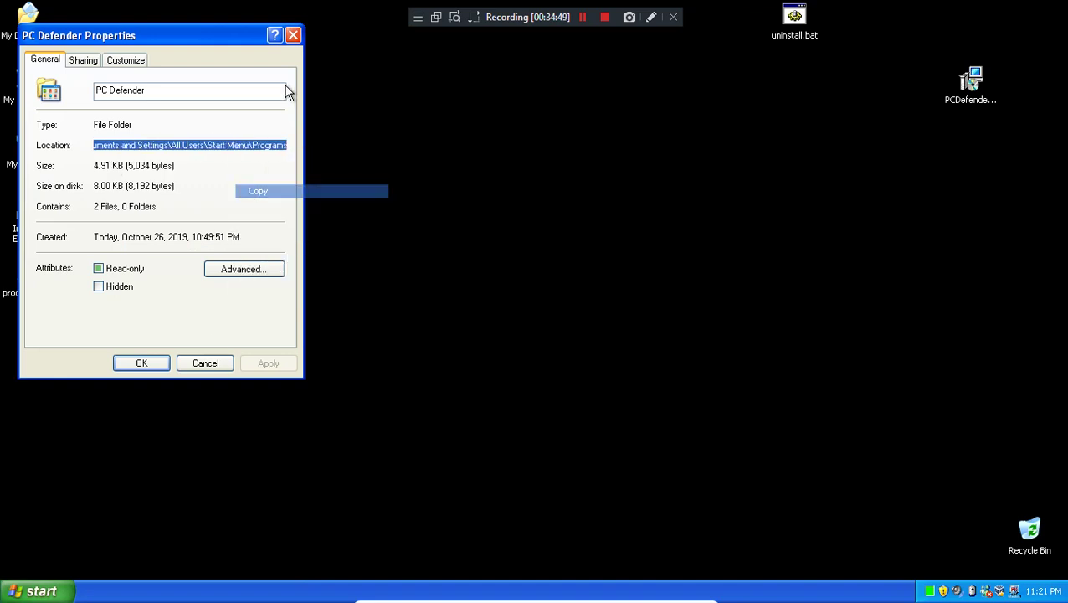
left_click(293, 37)
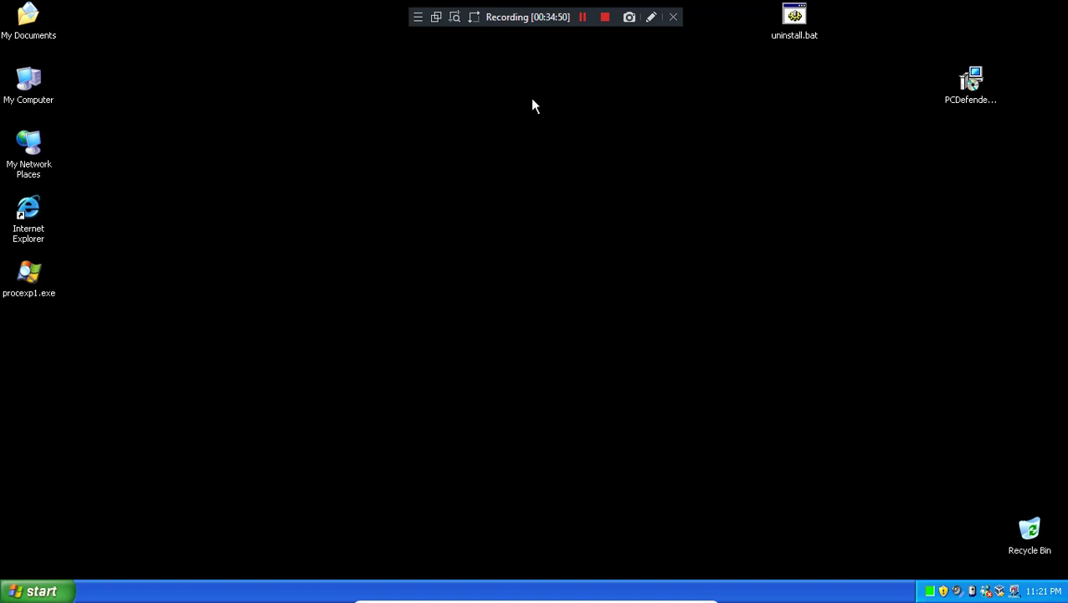
- Open the desktop uninstall.bat for editing and paste the copied path on a new line above "del uninstall.bat"
right_click(802, 36)
left_click(815, 61)
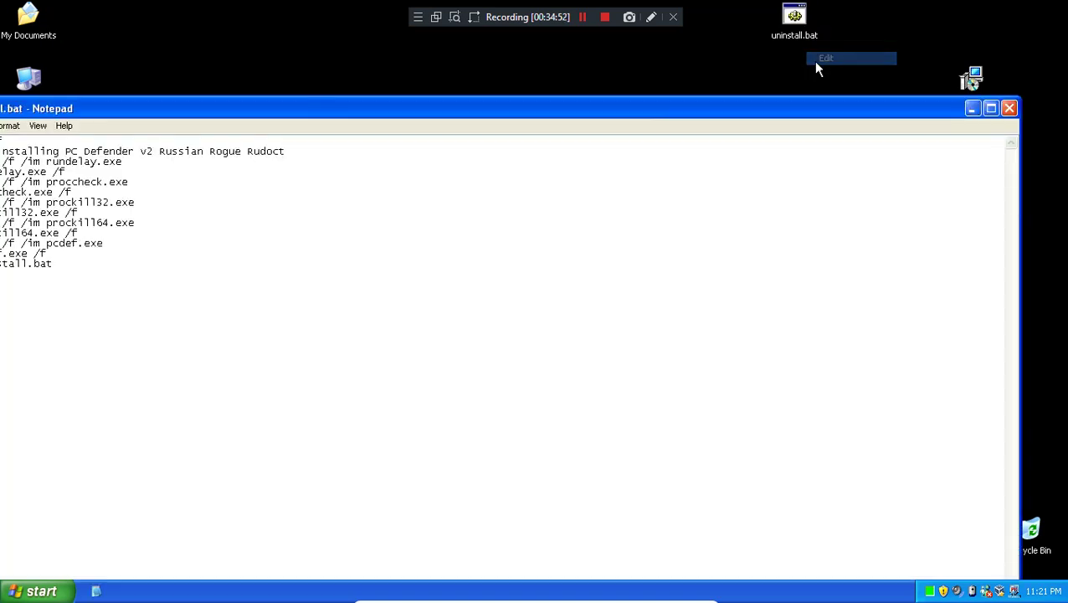
left_click_drag(168, 103, 398, 97)
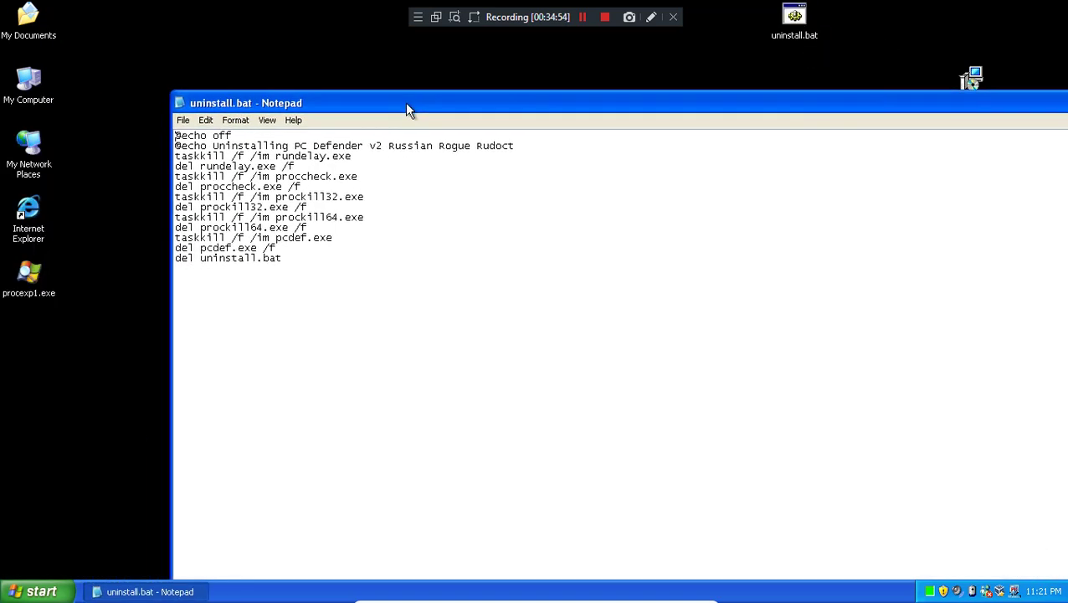
left_click(320, 247)
key("Return")
right_click(290, 253)
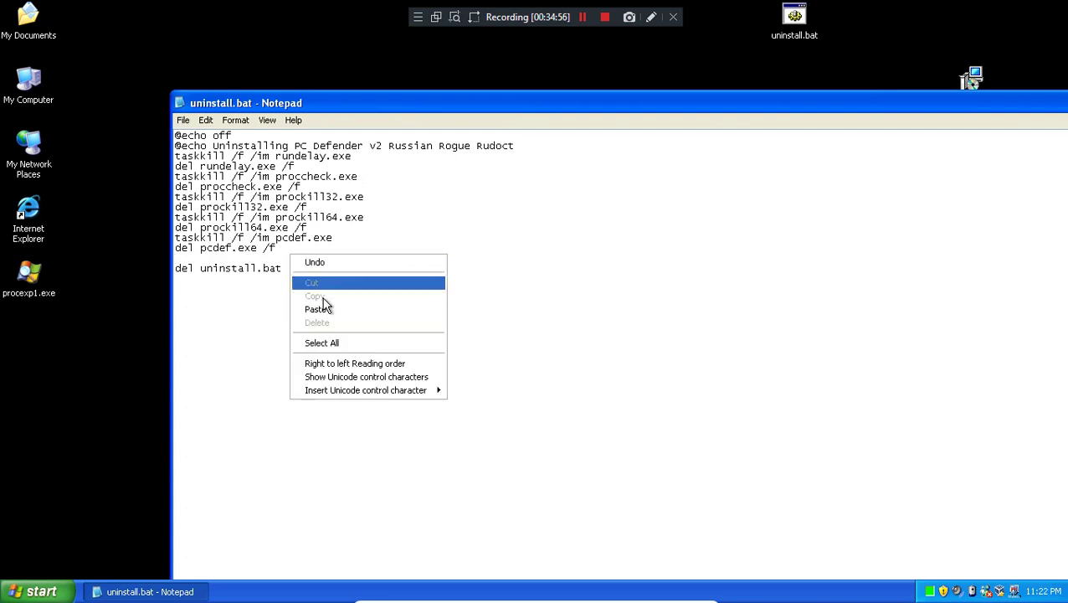
left_click(327, 307)
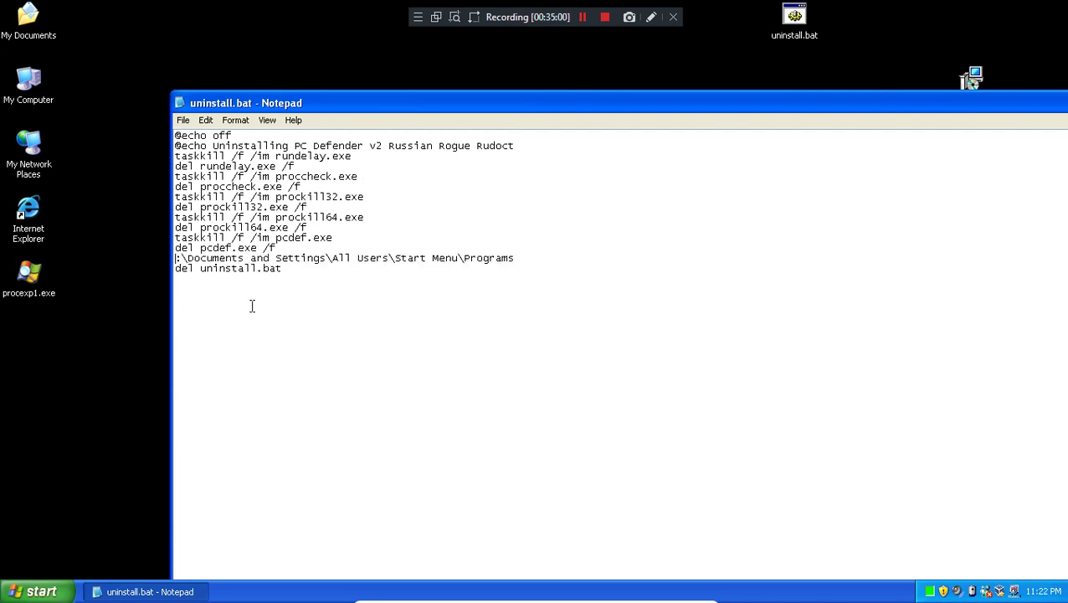
- Complete the pasted line so it reads del "C:\Documents and Settings\All Users\Start Menu\Programs\
type("cd")
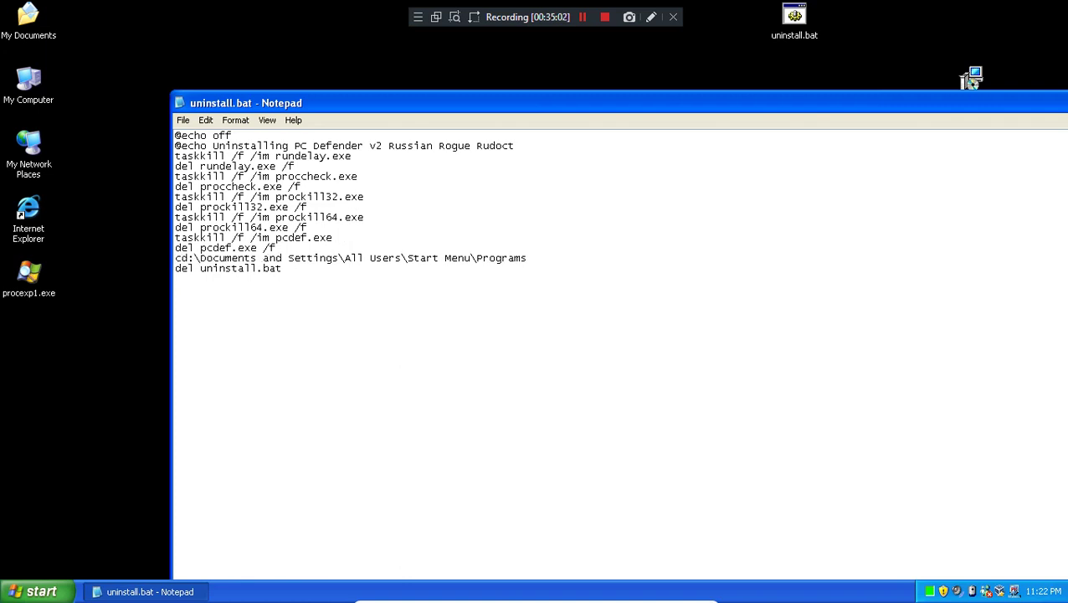
key("BackSpace")
key("BackSpace")
type("C")
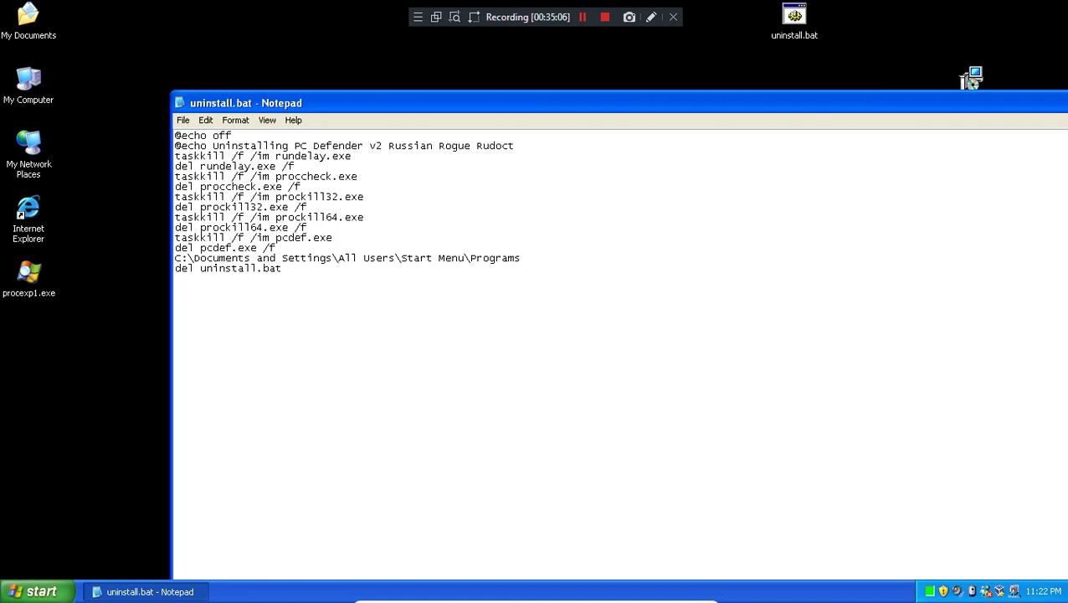
type("del ")
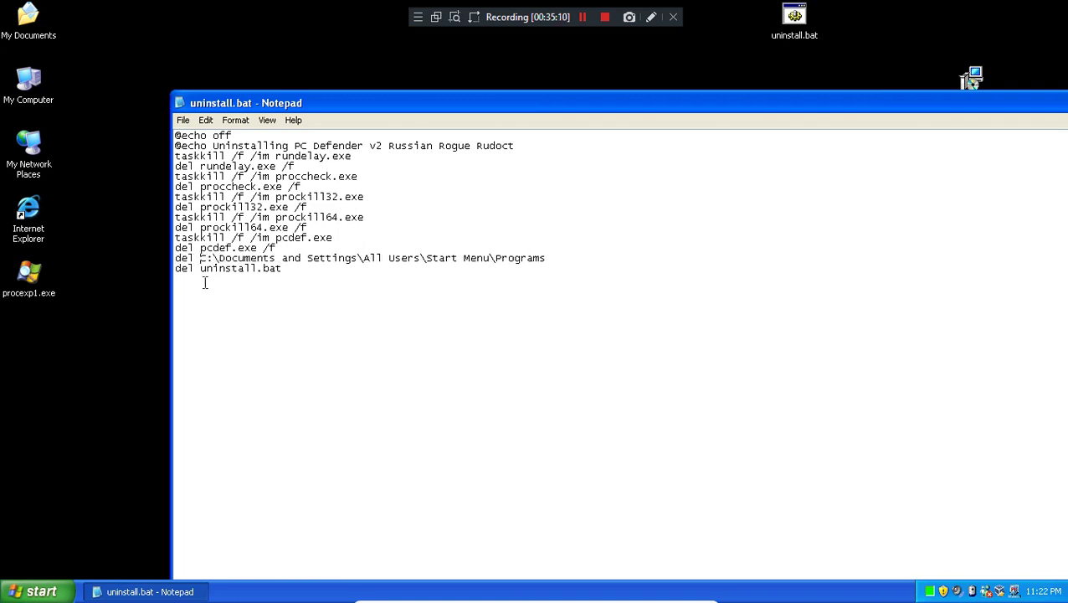
type("\"")
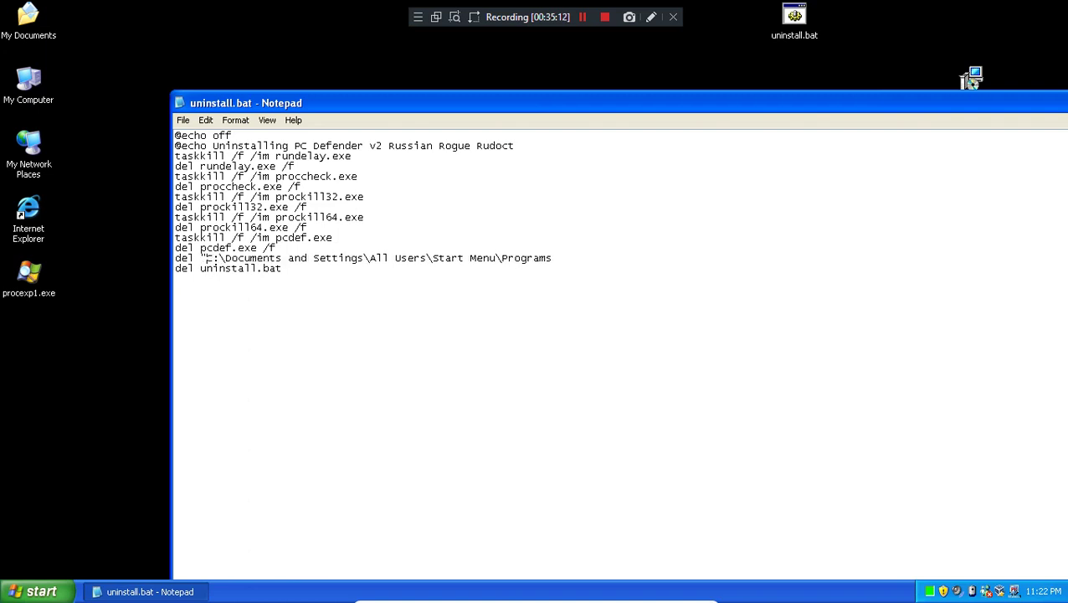
left_click(565, 258)
type("\\")
- Examine the properties of the PC Defender Start menu folder and of the PC Defender shortcut inside it
key("super")
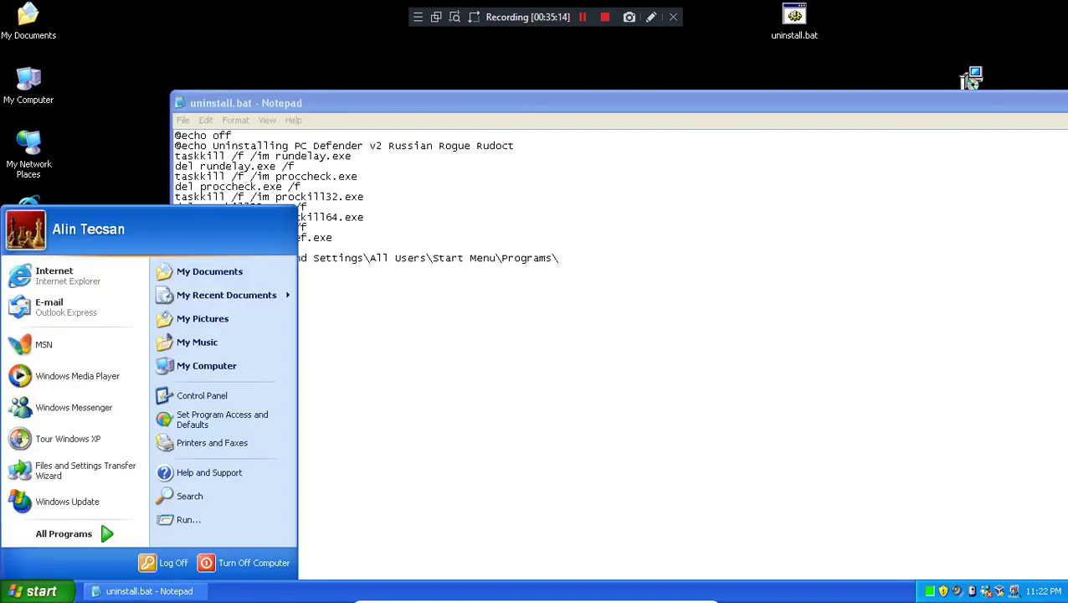
mouse_move(94, 530)
right_click(149, 540)
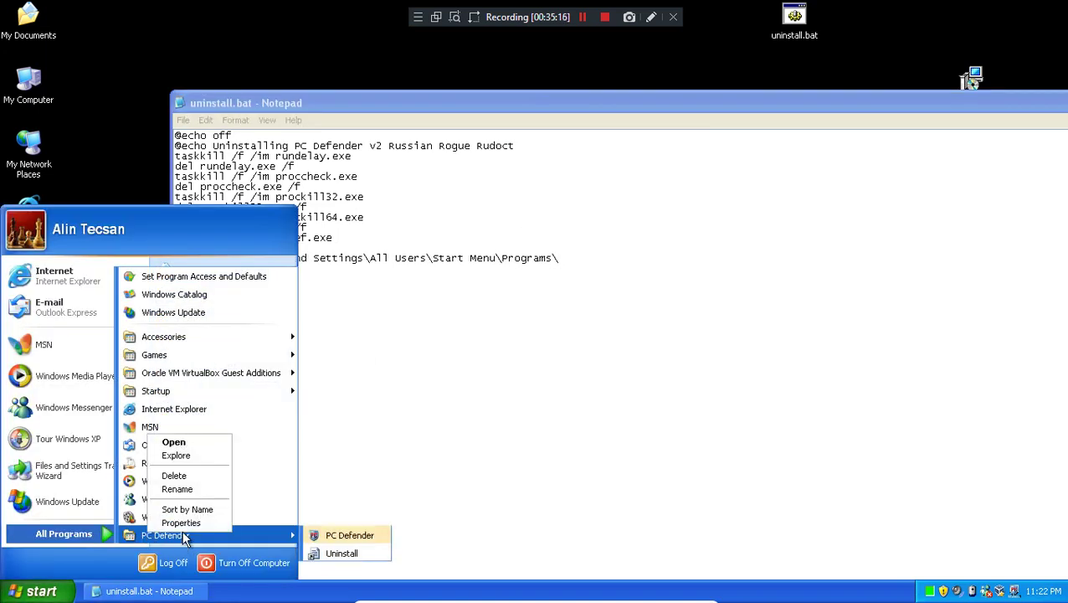
left_click(177, 522)
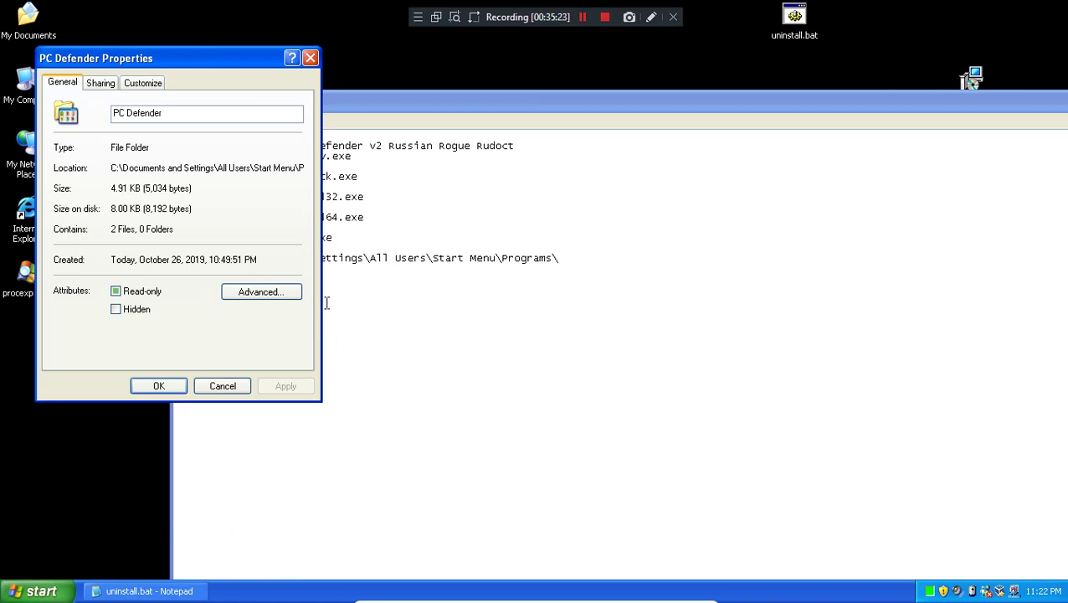
left_click(310, 58)
left_click(34, 591)
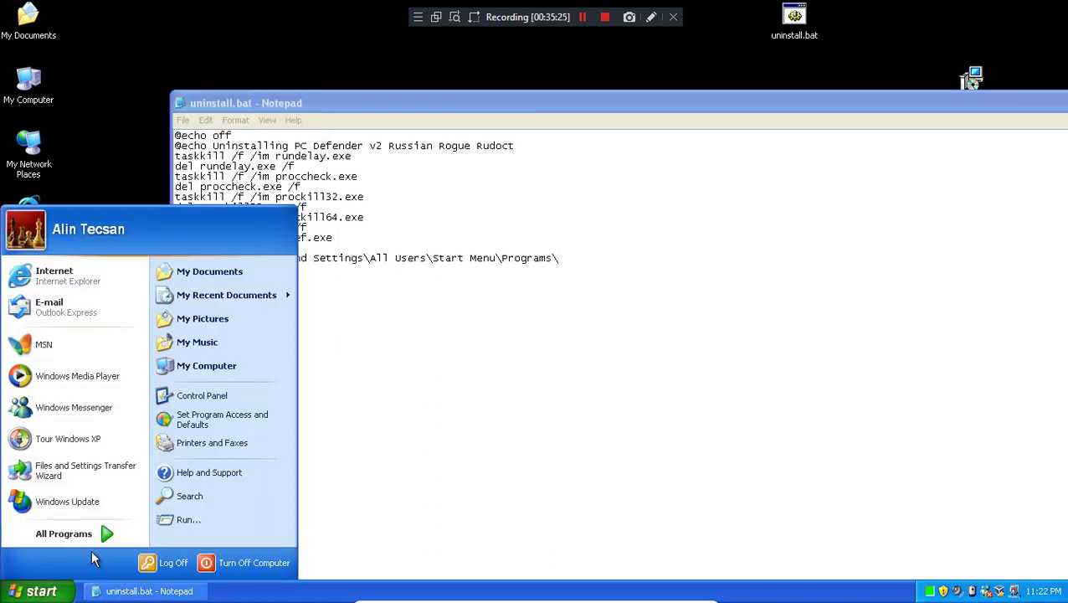
mouse_move(83, 534)
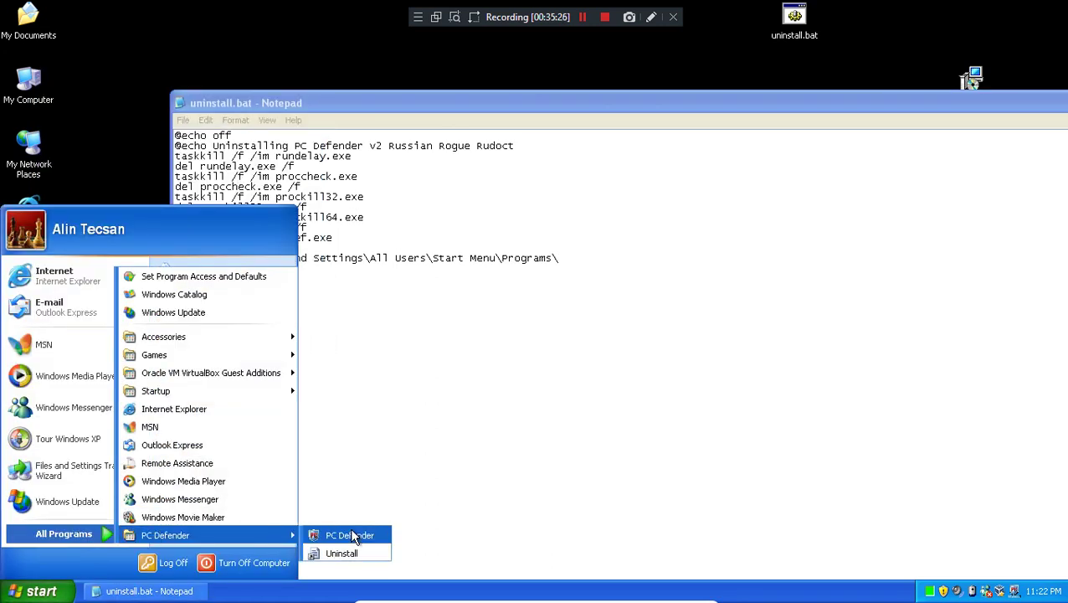
right_click(350, 532)
left_click(373, 516)
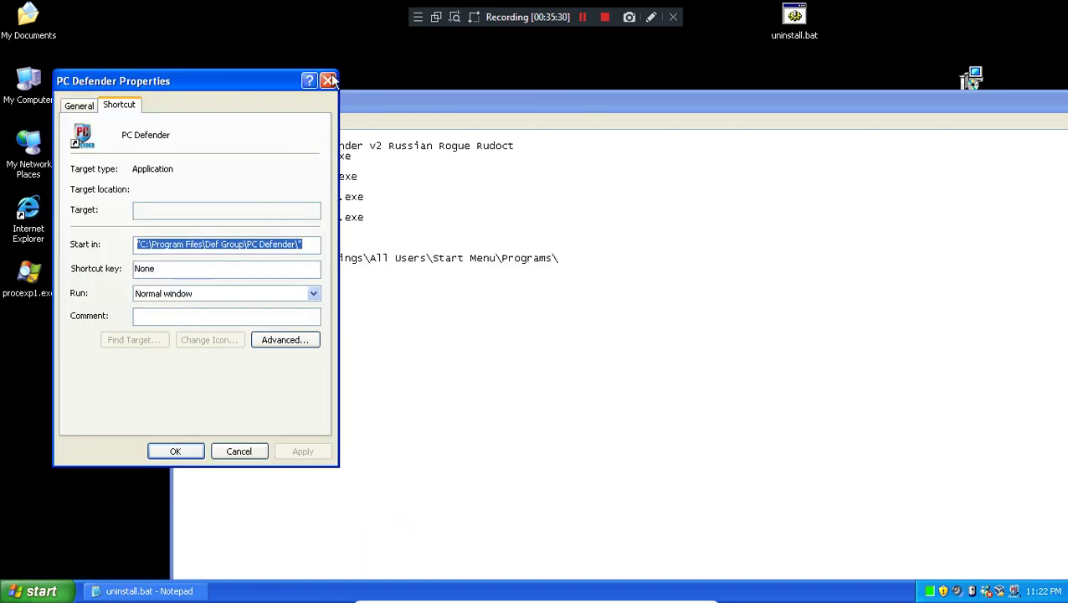
key("Escape")
left_click(33, 591)
left_click(64, 535)
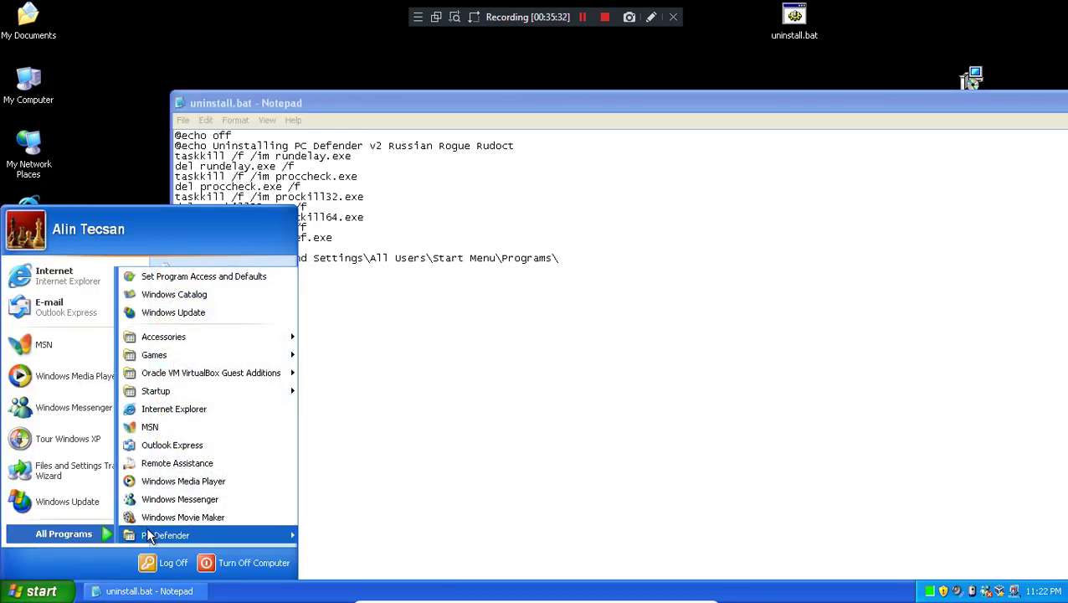
right_click(144, 531)
left_click(165, 519)
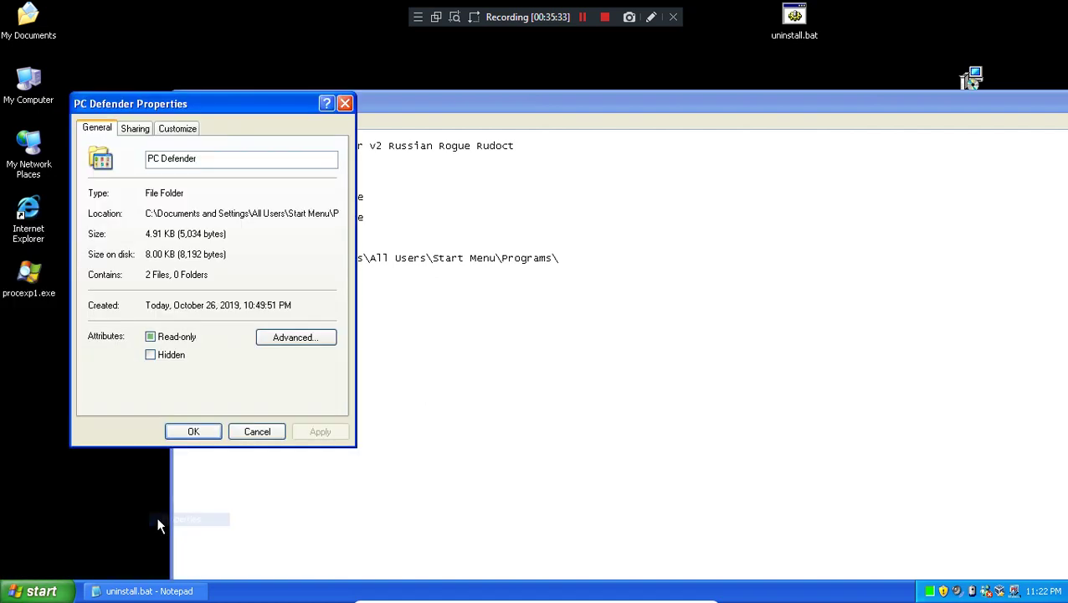
left_click(344, 103)
- Copy the Start Menu Programs path from the script and open that folder in Explorer to check its contents
left_click_drag(602, 255, 207, 261)
right_click(207, 260)
left_click(248, 303)
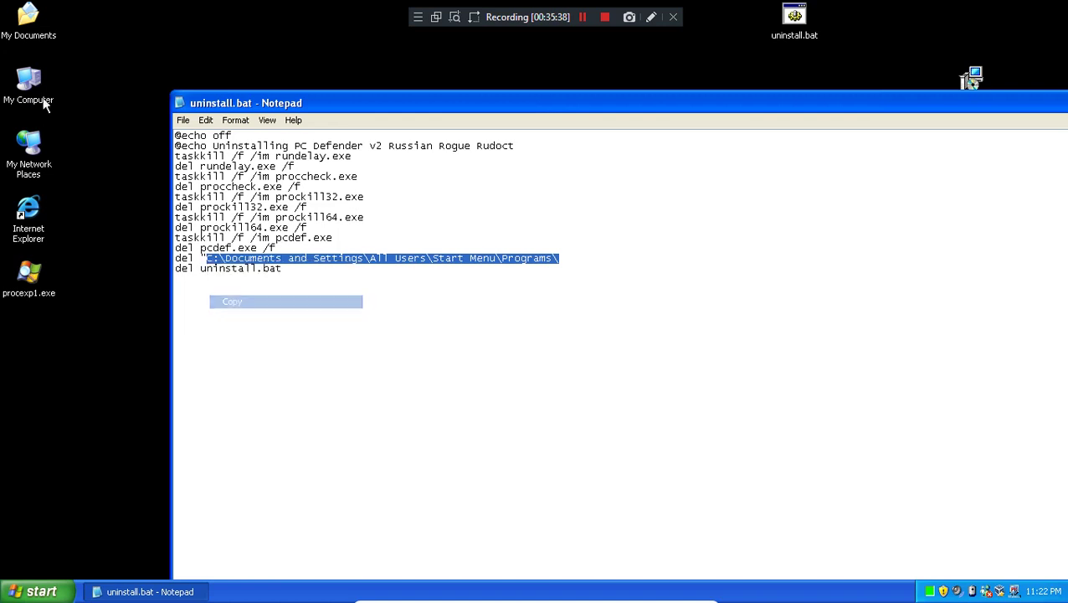
double_click(40, 92)
left_click(283, 104)
left_click(275, 105)
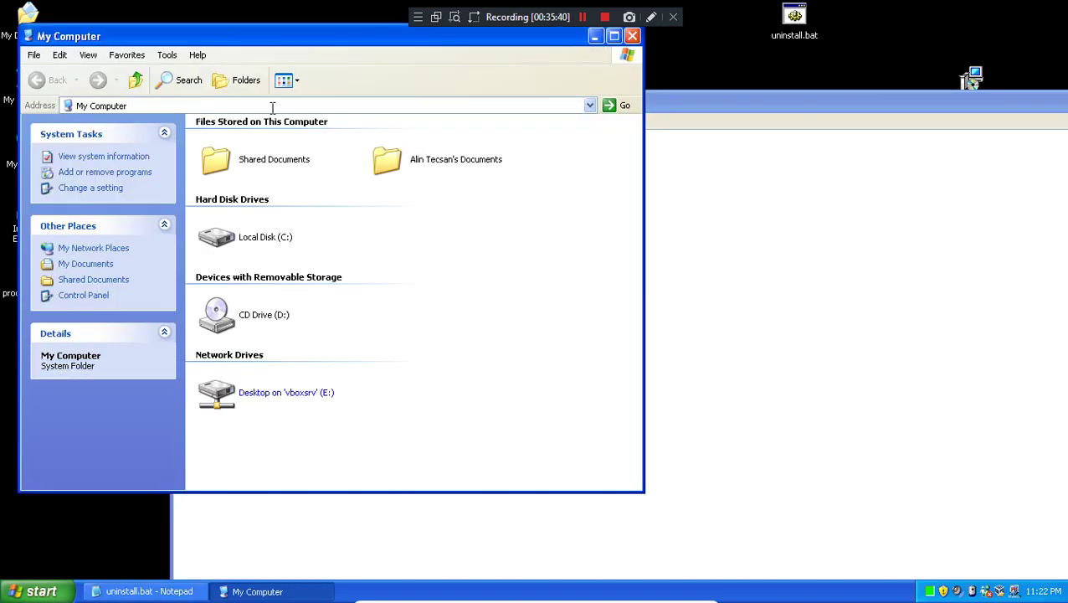
double_click(101, 107)
right_click(176, 106)
left_click(148, 105)
left_click_drag(148, 104, 23, 105)
right_click(92, 104)
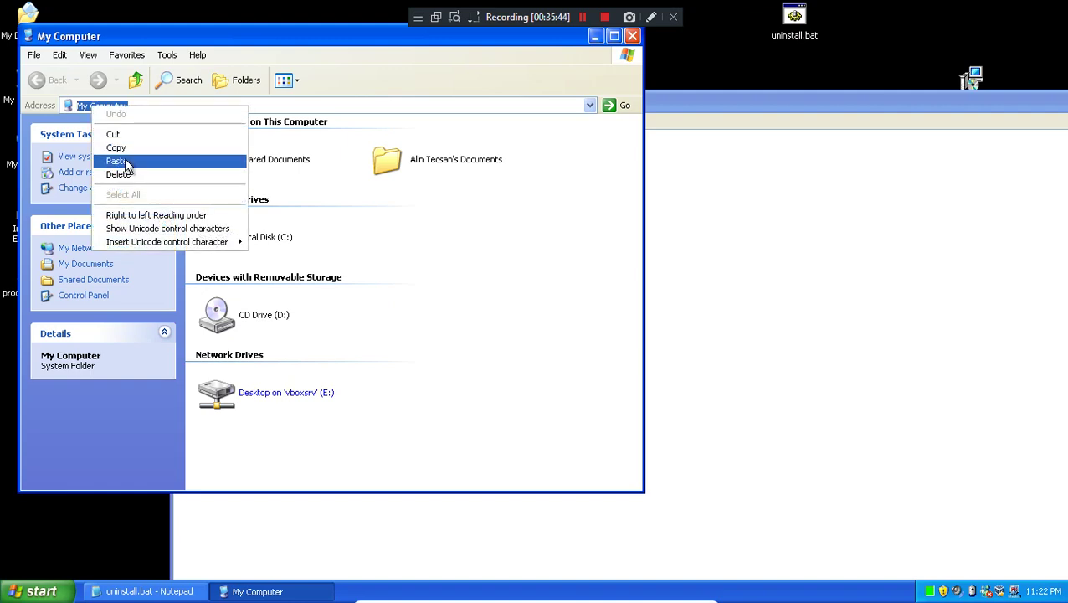
left_click(115, 160)
key("Return")
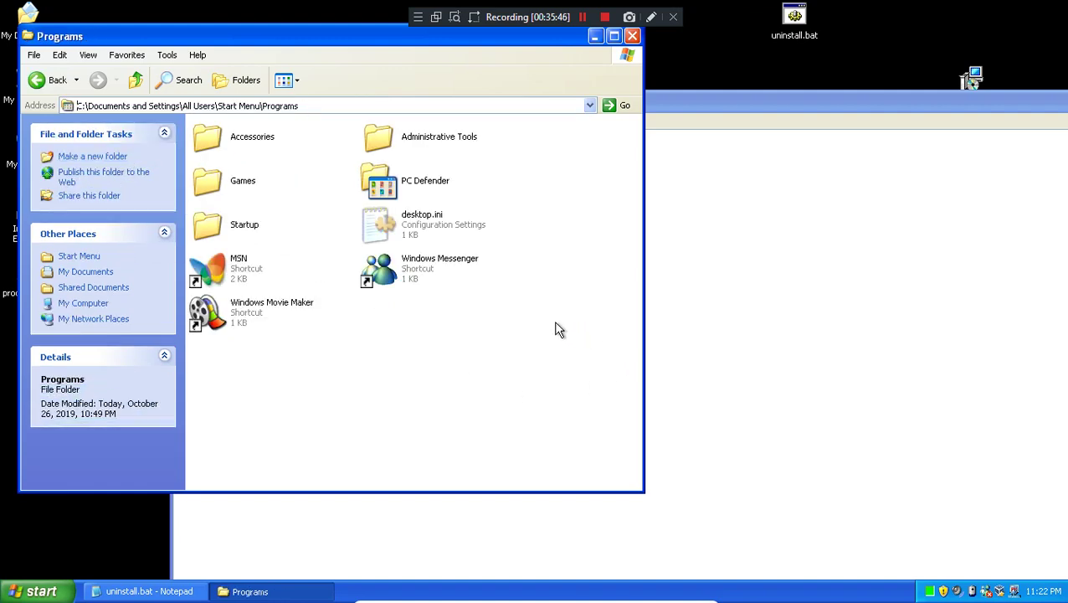
- Finish the Start menu deletion line in uninstall.bat by adding PC Defender" /f after the Programs path
left_click(715, 296)
left_click(575, 260)
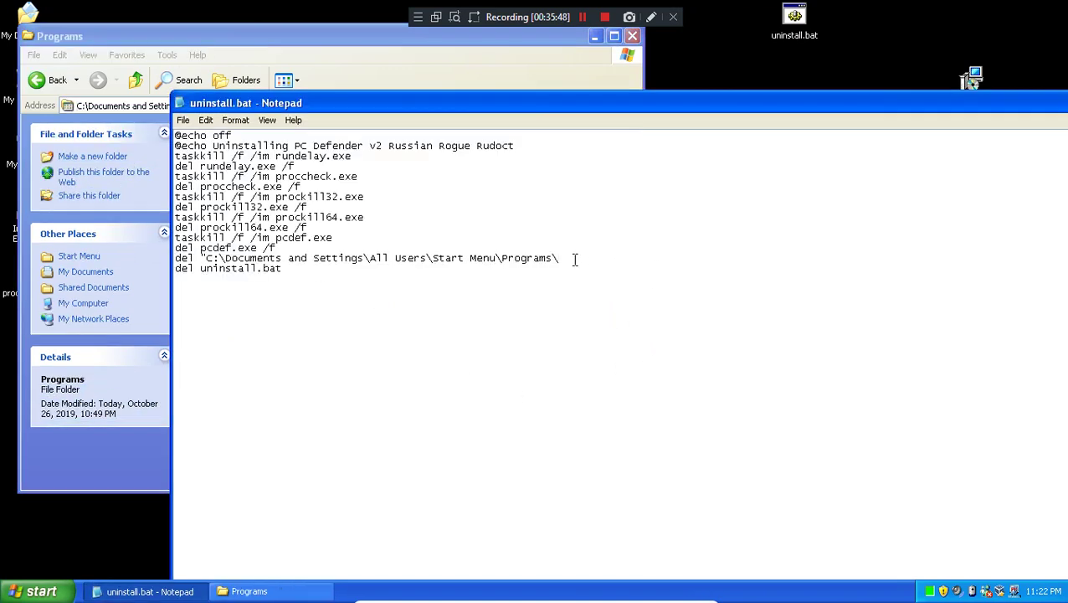
type("PC Defen")
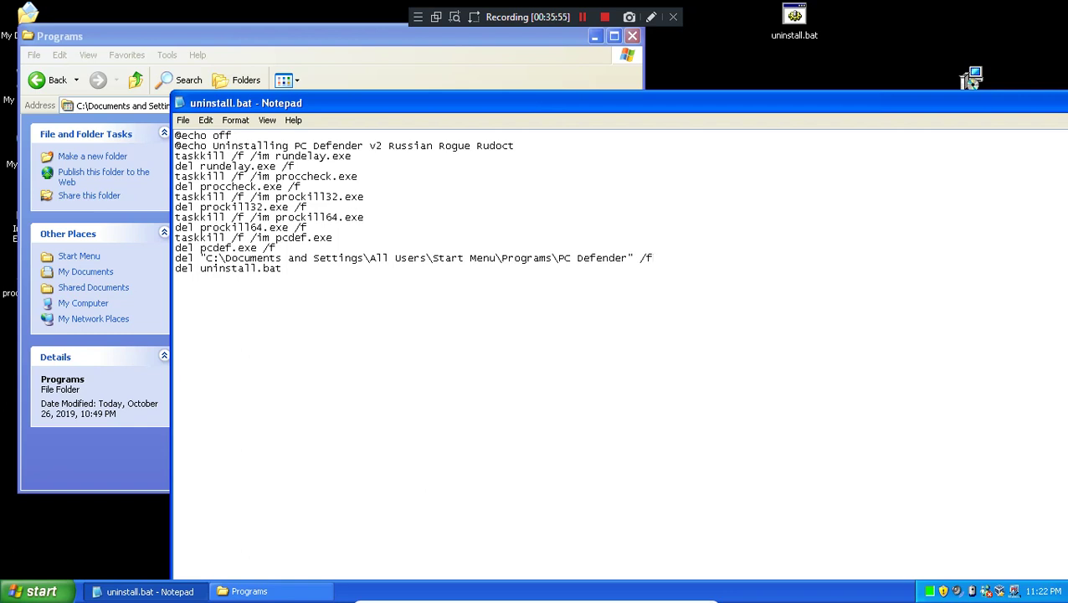
type("der\" /f")
- Save uninstall.bat with its new Start menu deletion line
left_click_drag(354, 108, 376, 108)
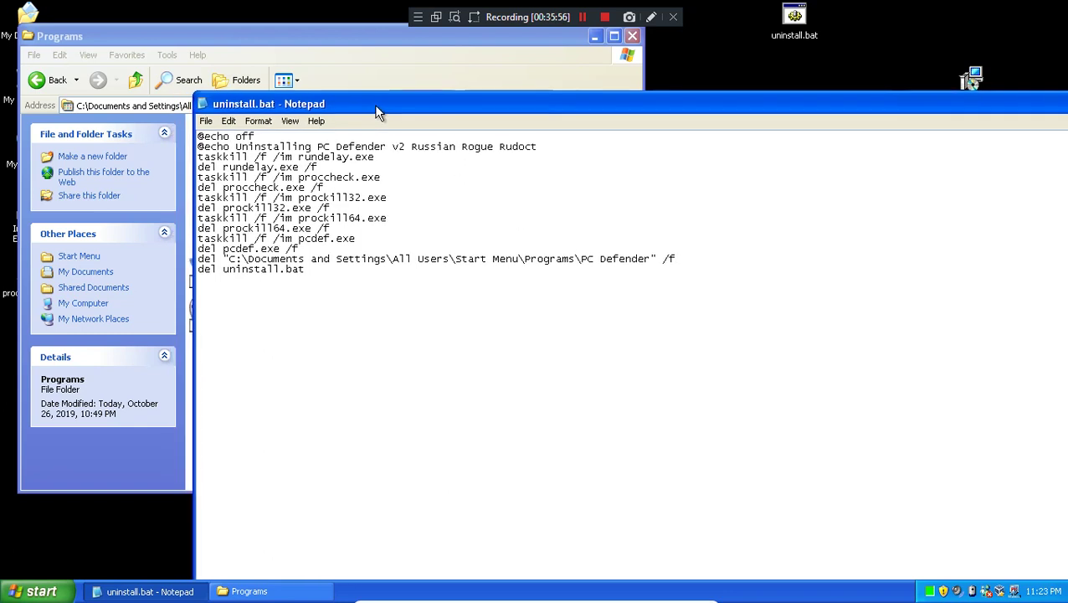
left_click(228, 122)
mouse_move(206, 121)
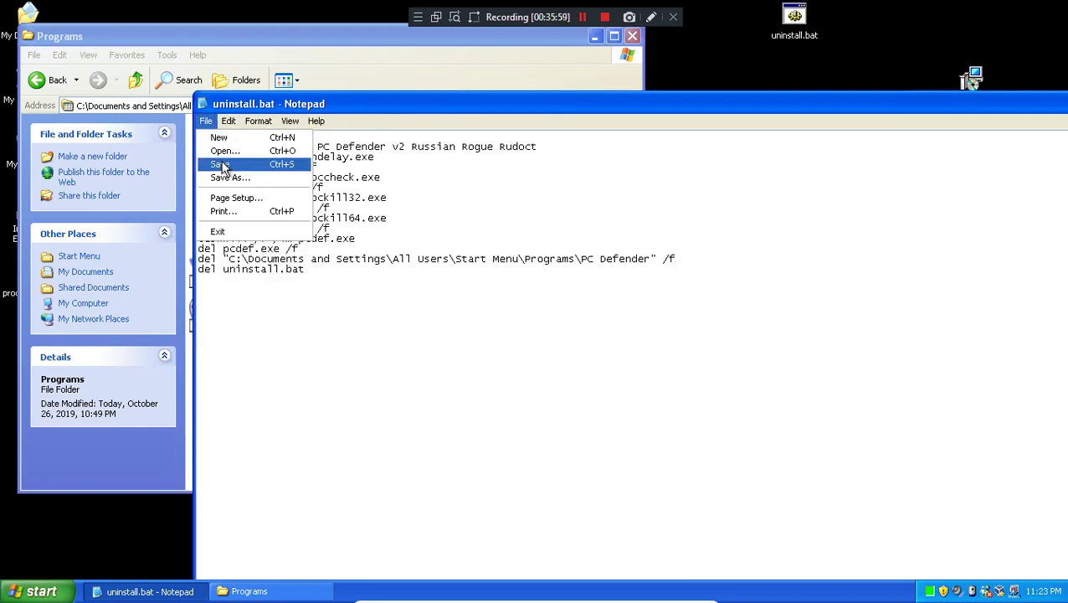
left_click(222, 165)
- Cut the PC Defender Start menu deletion line from the script to the clipboard and undo the cut in the file
left_click_drag(703, 260, 99, 255)
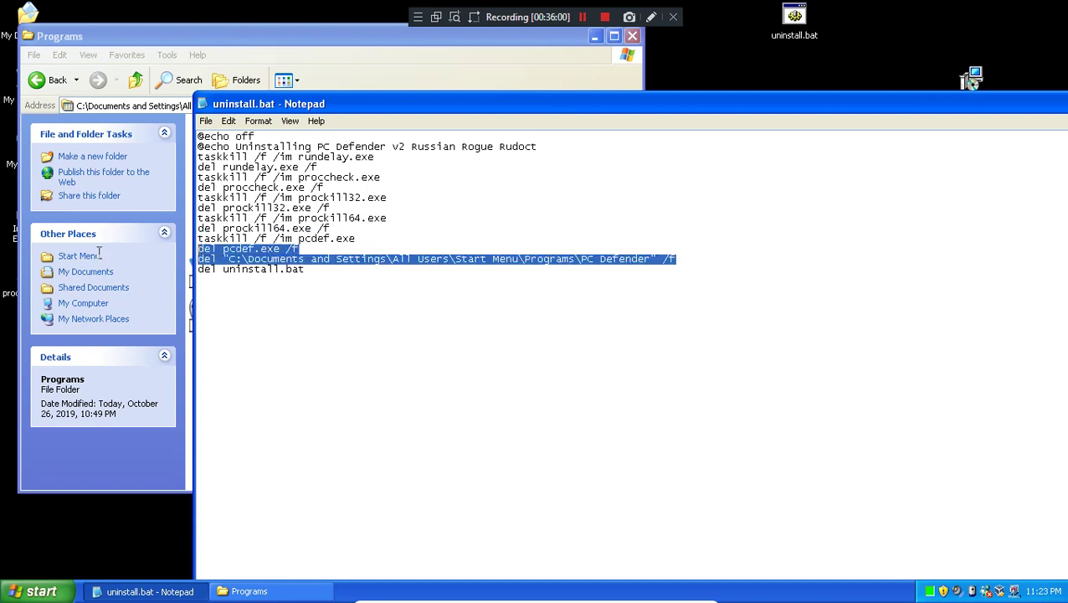
left_click_drag(698, 263, 186, 257)
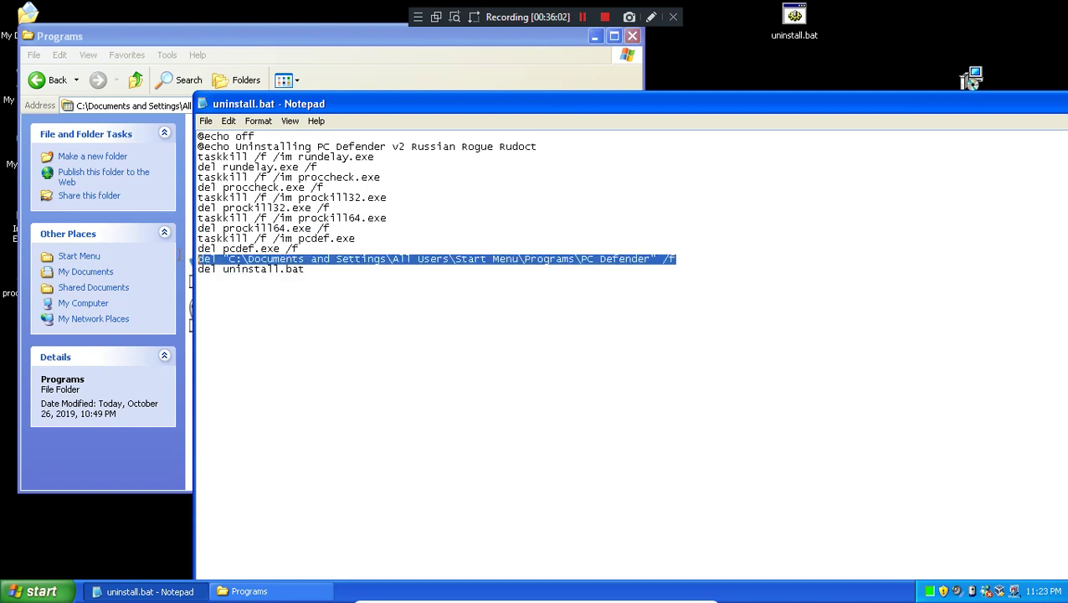
right_click(249, 261)
left_click(282, 287)
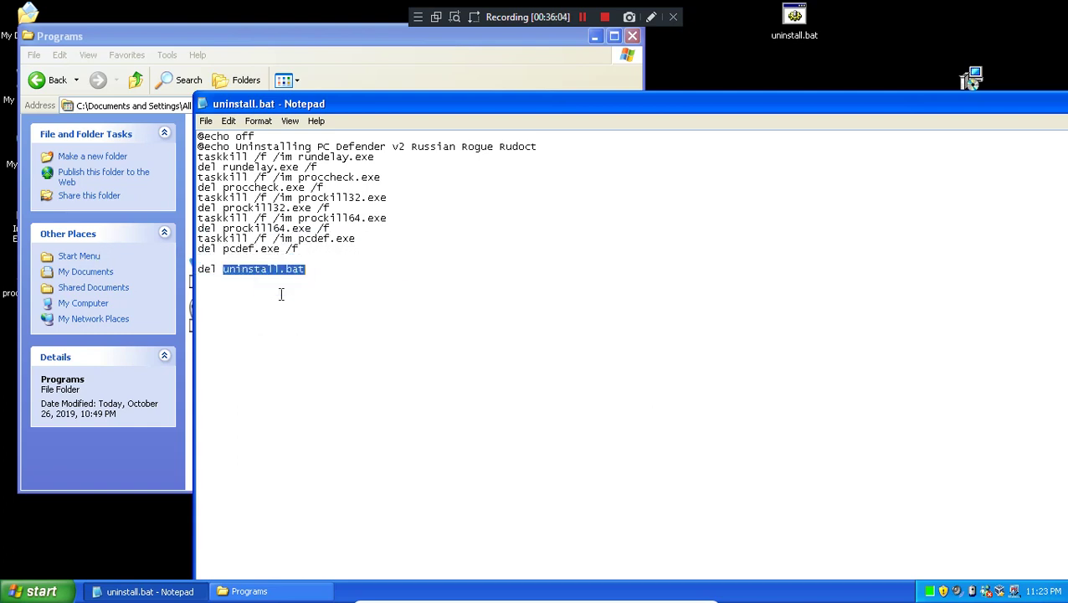
left_click(228, 120)
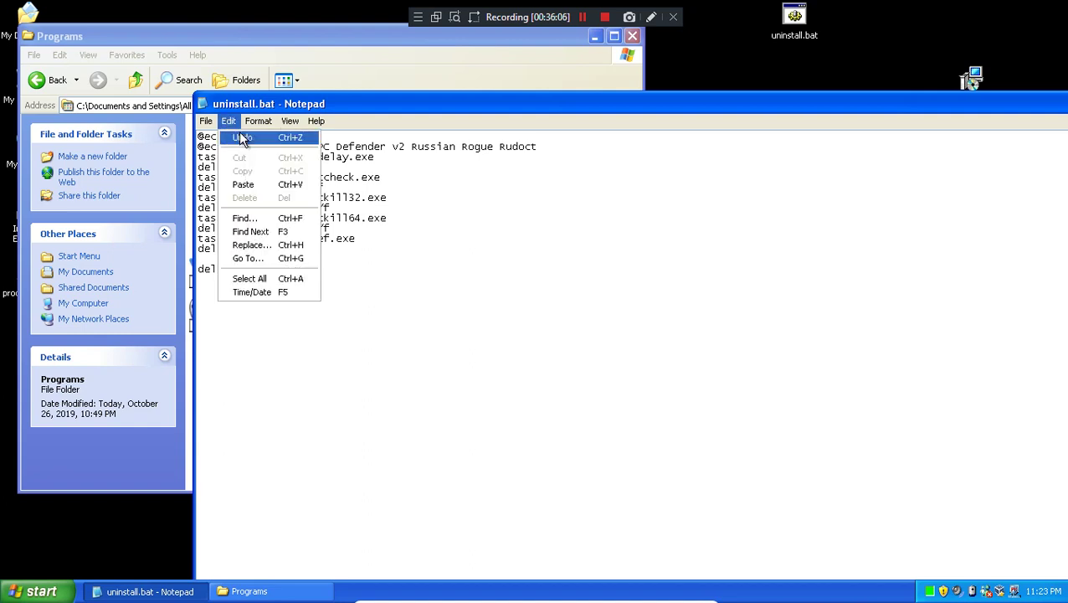
left_click(241, 137)
left_click(346, 362)
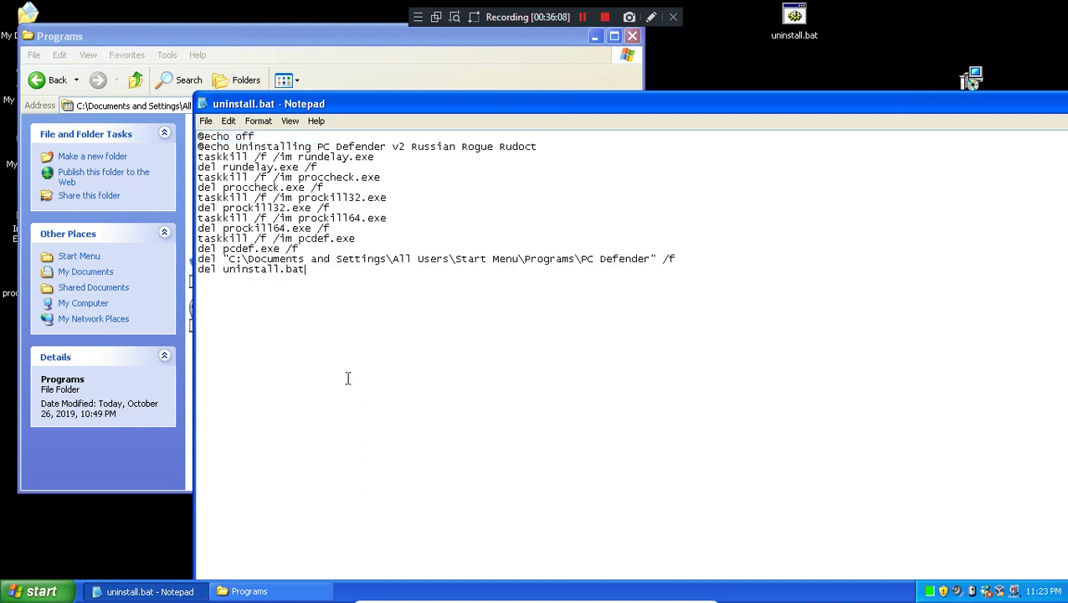
- Open a command prompt with cmd and run the deletion line from the clipboard in it
key("super+r")
type("cmd")
key("Return")
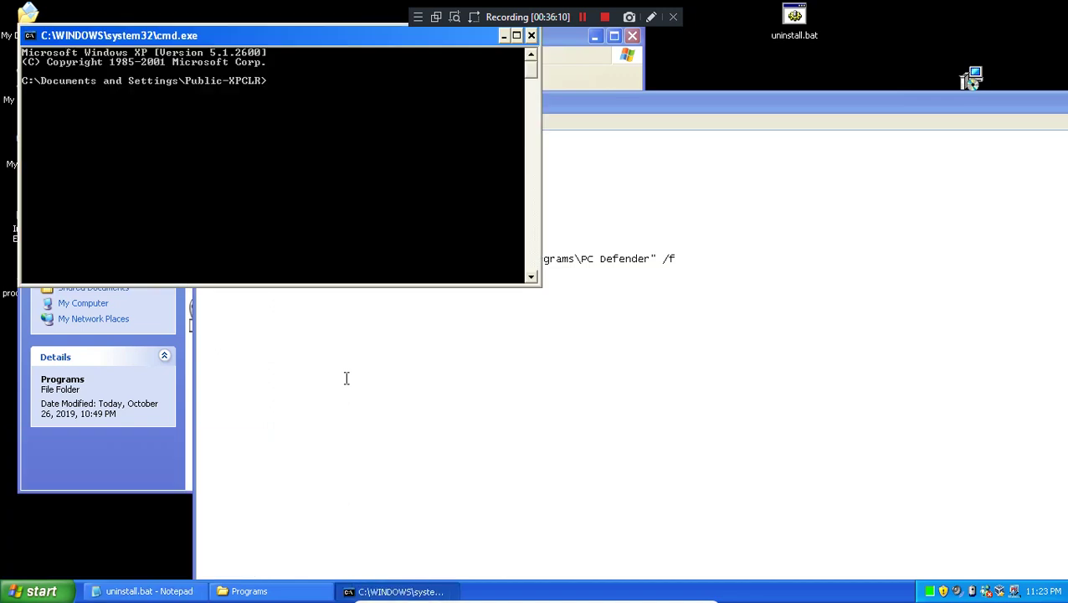
right_click(172, 114)
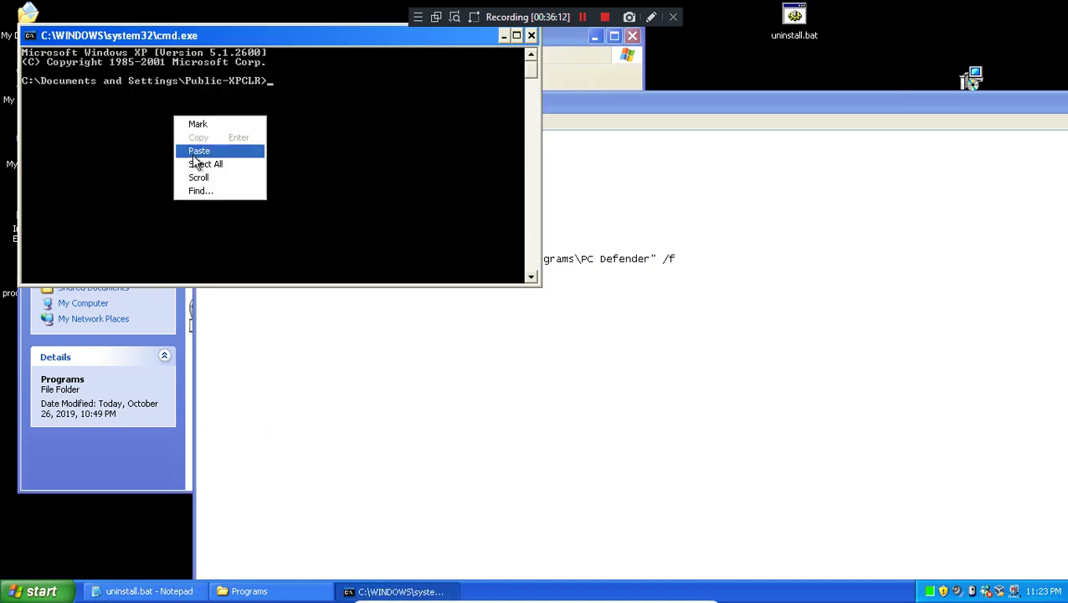
left_click(192, 153)
key("Return")
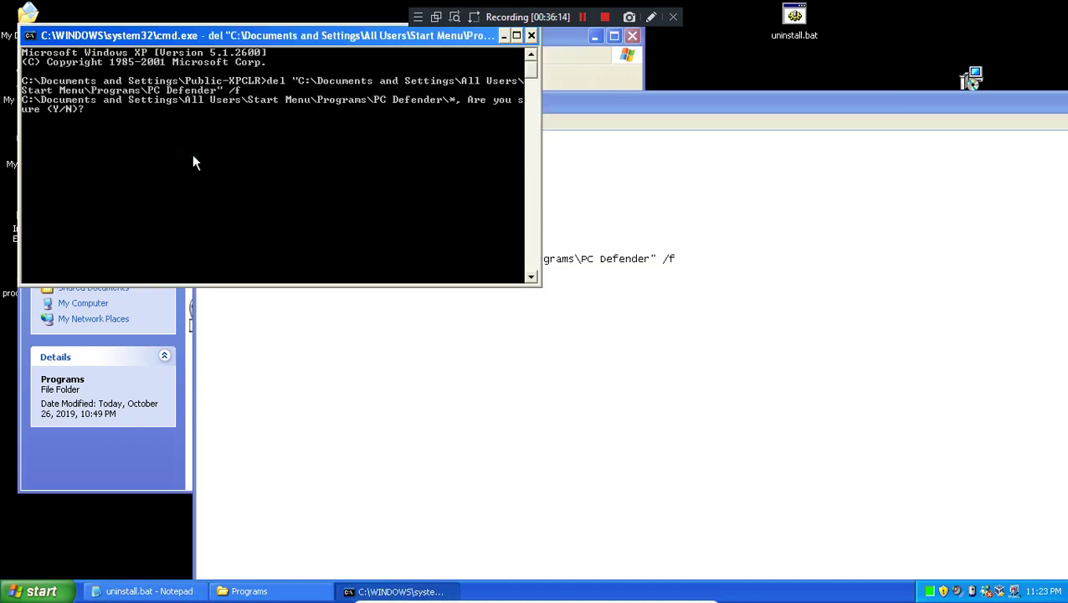
- Place the command prompt beside the Programs folder and confirm the deletion with y
left_click(603, 111)
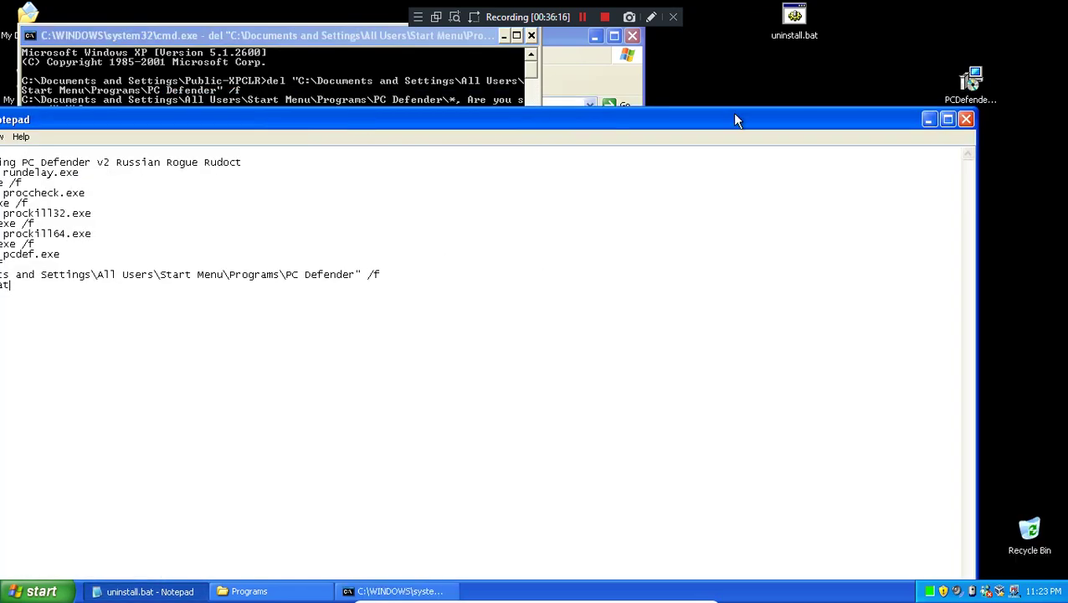
left_click(930, 120)
left_click_drag(318, 36, 748, 179)
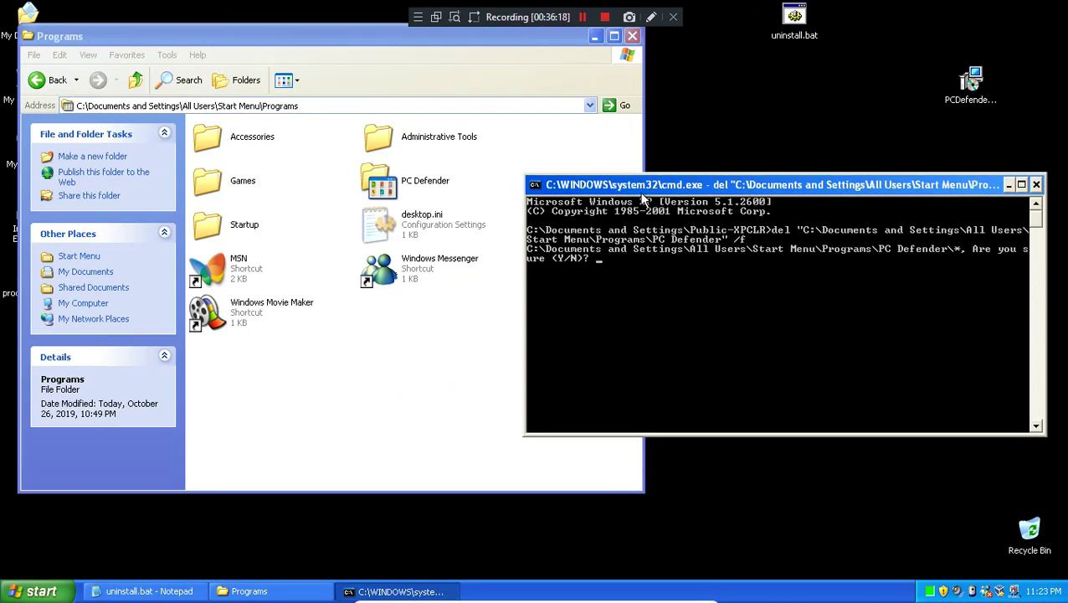
type("y")
key("Return")
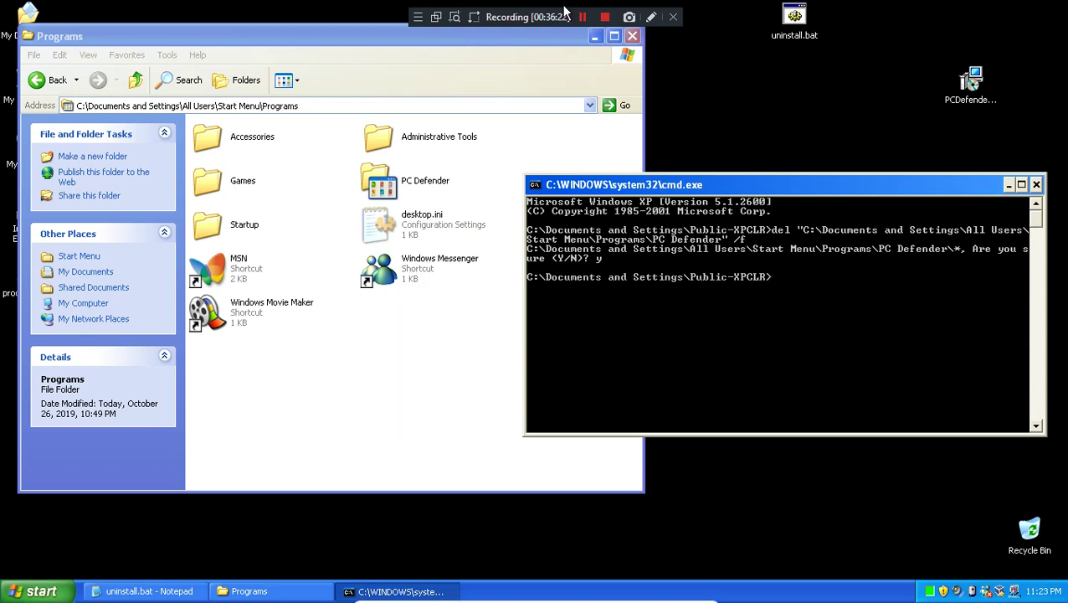
- Check the contents of the PC Defender folder and delete that folder from the Start menu's program list
double_click(390, 183)
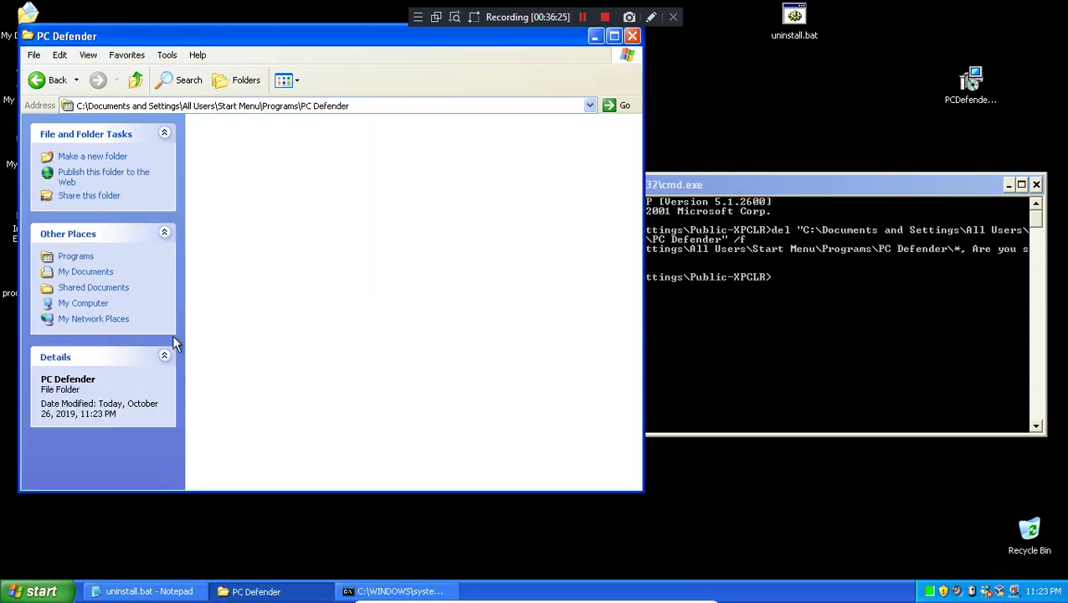
left_click(33, 591)
left_click(92, 534)
mouse_move(167, 536)
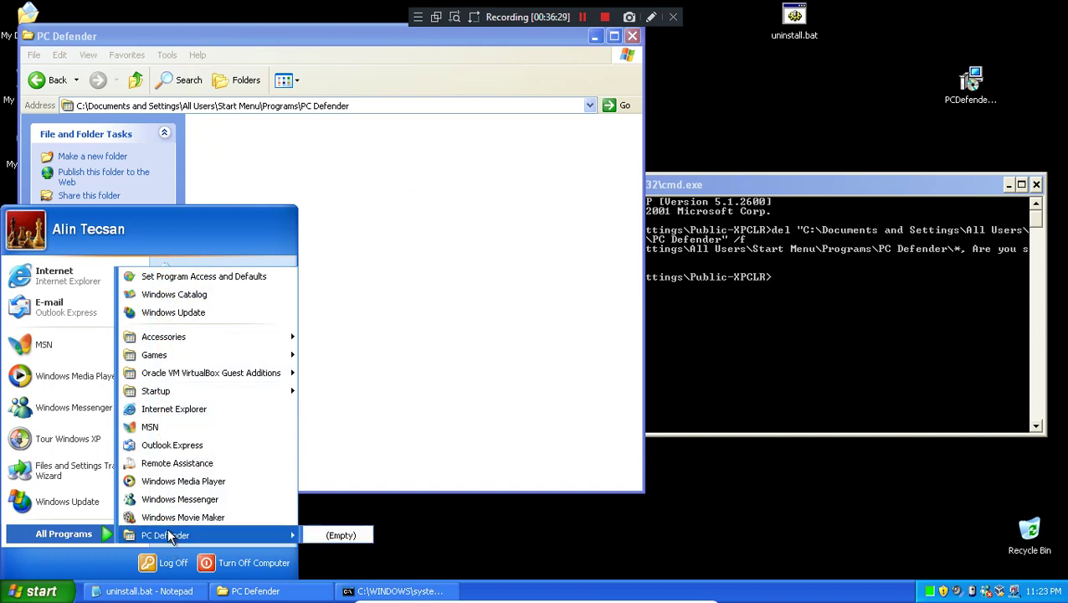
right_click(168, 534)
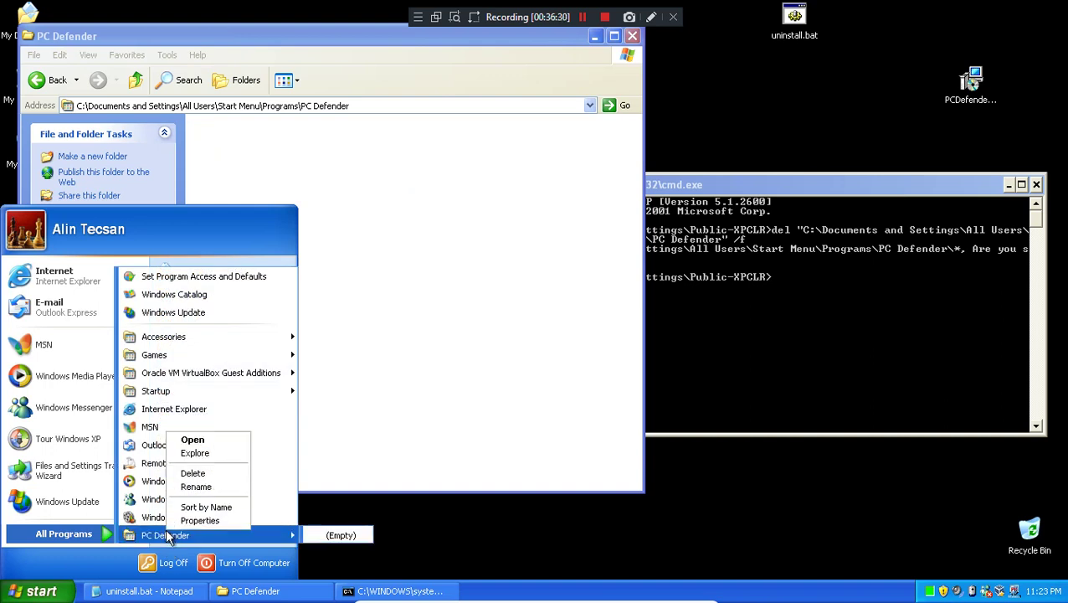
left_click(203, 473)
left_click(514, 340)
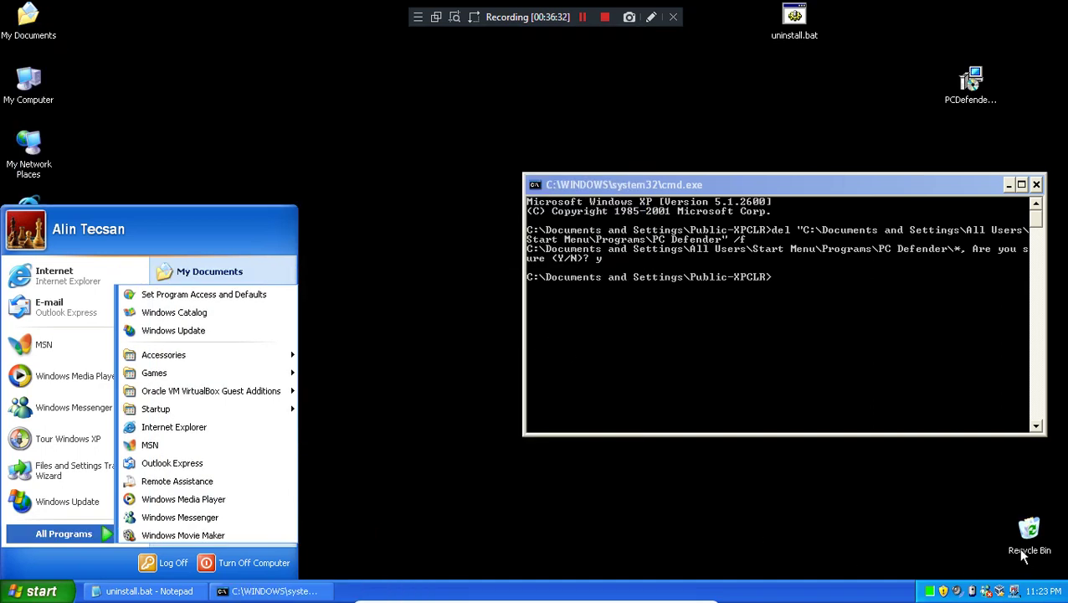
- Empty the Recycle Bin to permanently remove the PC Defender folder
right_click(1040, 530)
left_click(1009, 477)
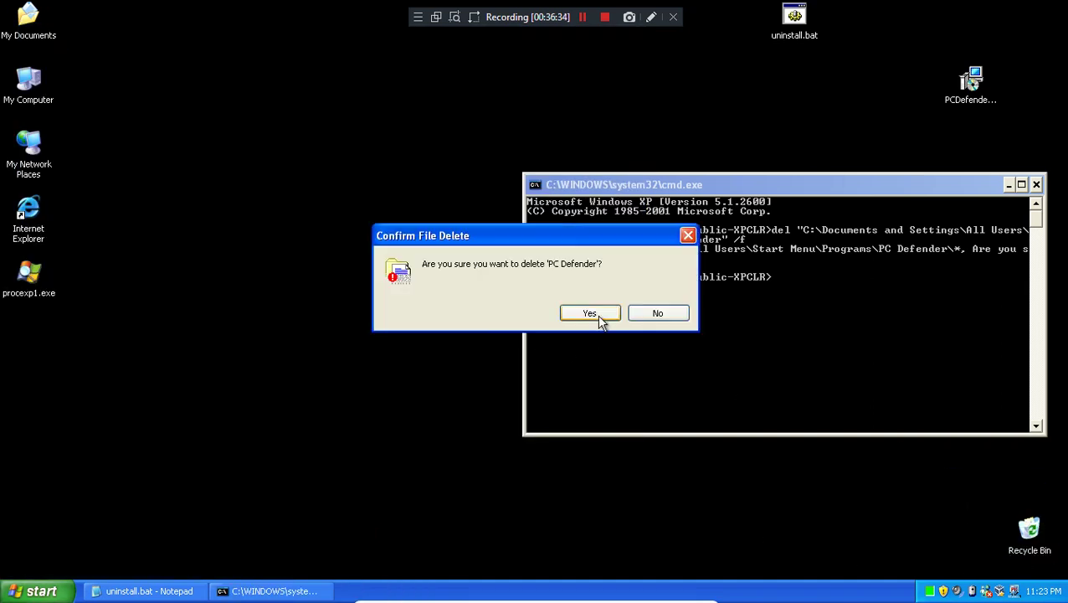
left_click(597, 318)
- Close the command prompt, save uninstall.bat again and show the desktop
left_click(170, 594)
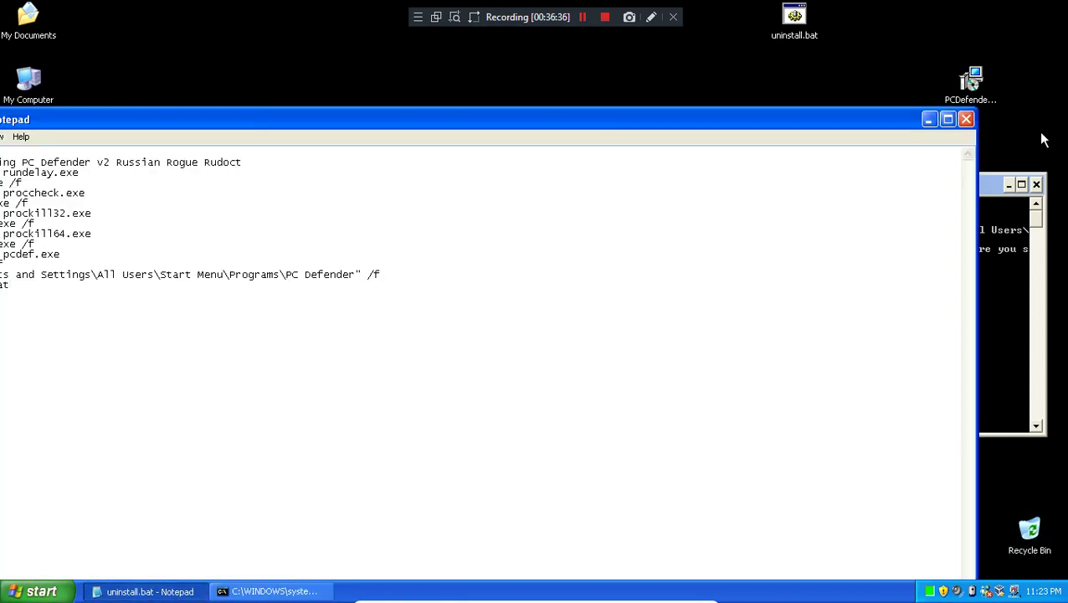
left_click(1036, 184)
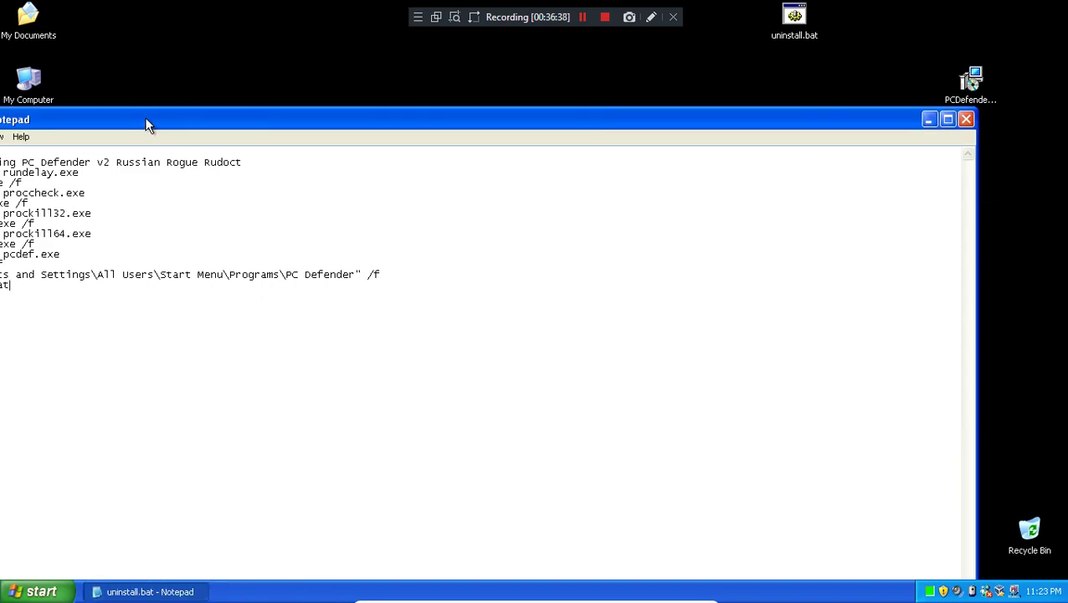
left_click_drag(146, 124, 417, 86)
left_click(187, 98)
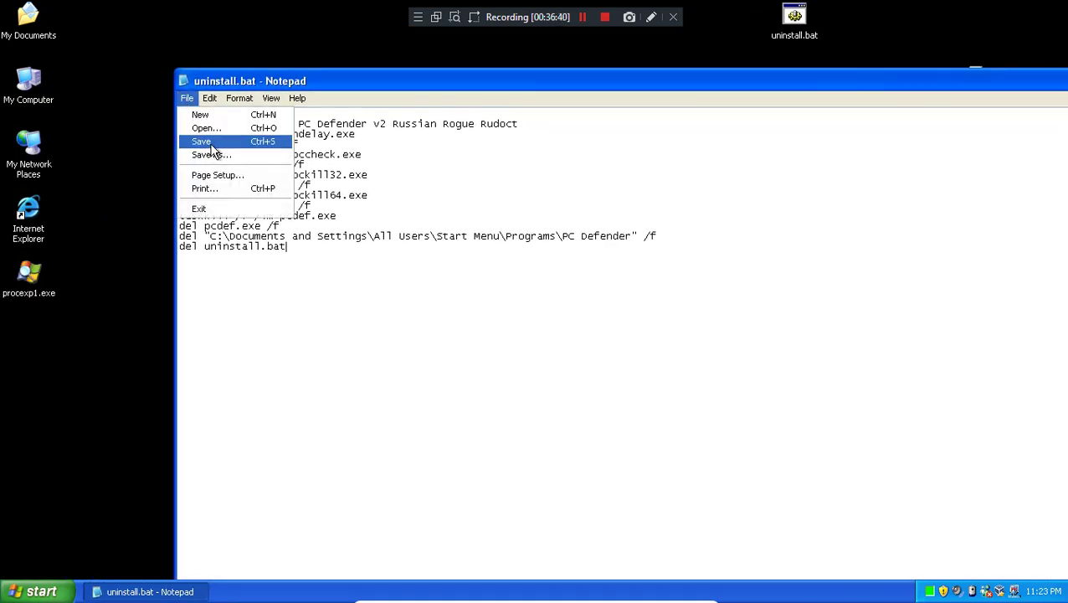
left_click(201, 140)
left_click(144, 470)
key("super+d")
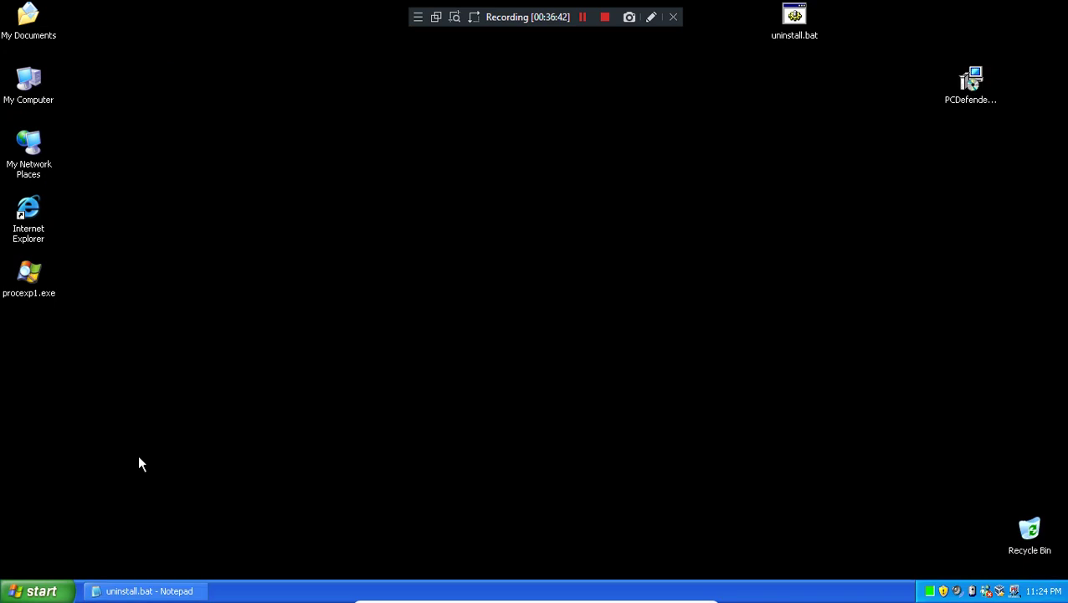
- Open the Registry Editor with regedit and expand HKEY_CURRENT_USER\Software
key("super+r")
type("rege")
key("Down")
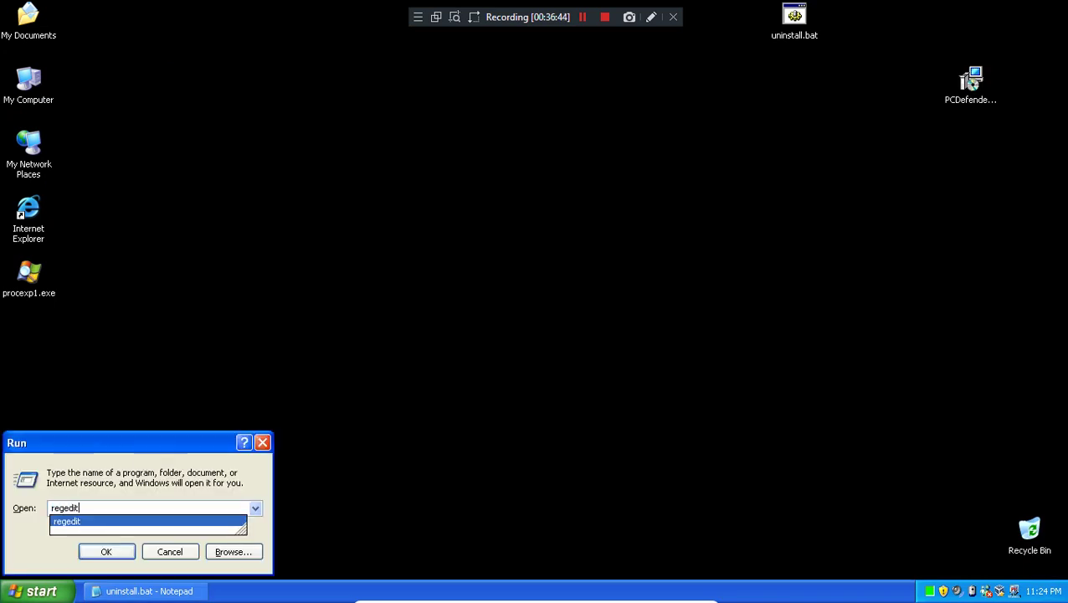
key("Return")
double_click(144, 140)
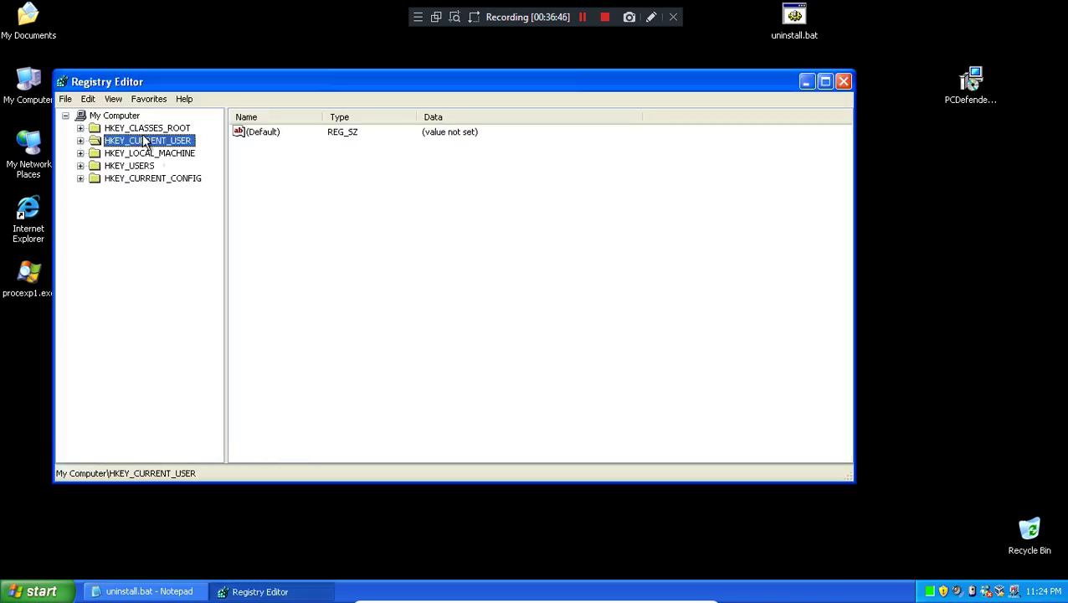
left_click(138, 253)
double_click(140, 255)
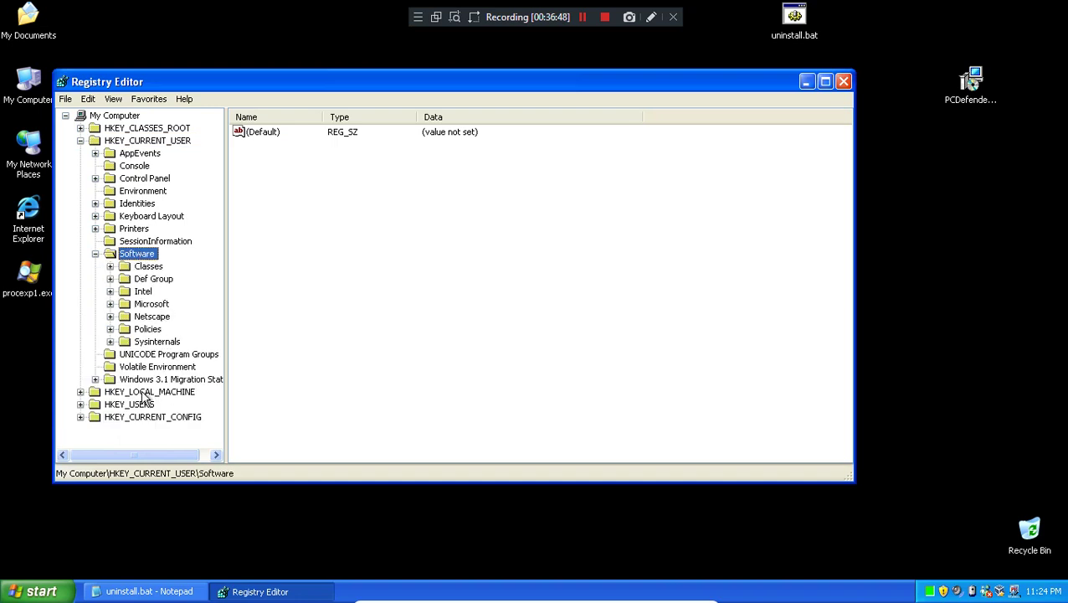
- Examine the values in the Def Group\pcdef key and its Found subkey
left_click(143, 280)
double_click(142, 280)
double_click(158, 292)
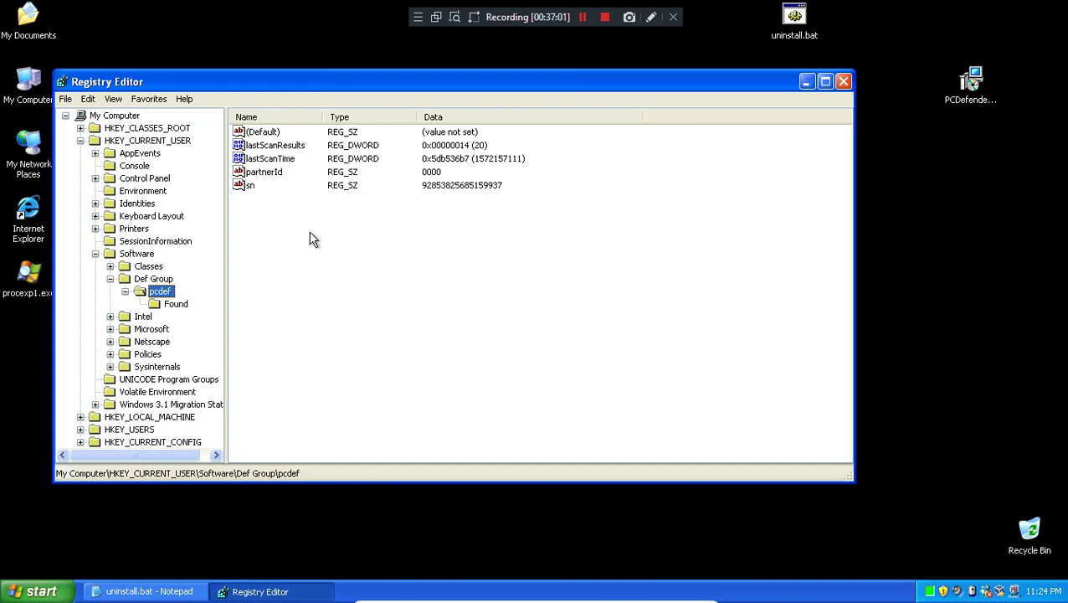
left_click(173, 305)
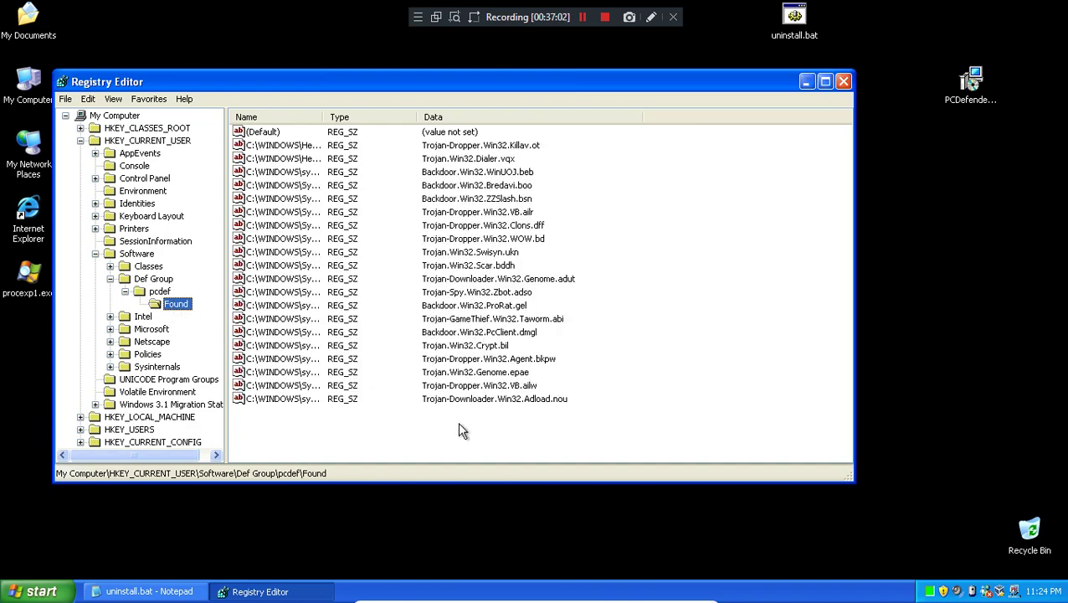
left_click_drag(458, 422, 279, 139)
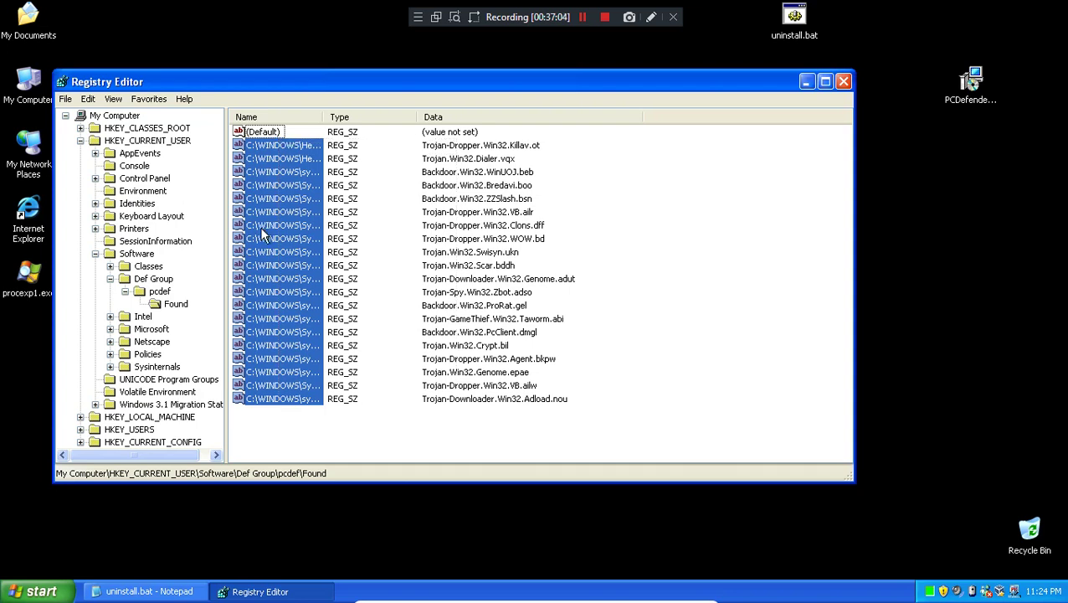
- Delete the Def Group key and all of its subkeys from HKEY_CURRENT_USER\Software
left_click(154, 283)
right_click(154, 284)
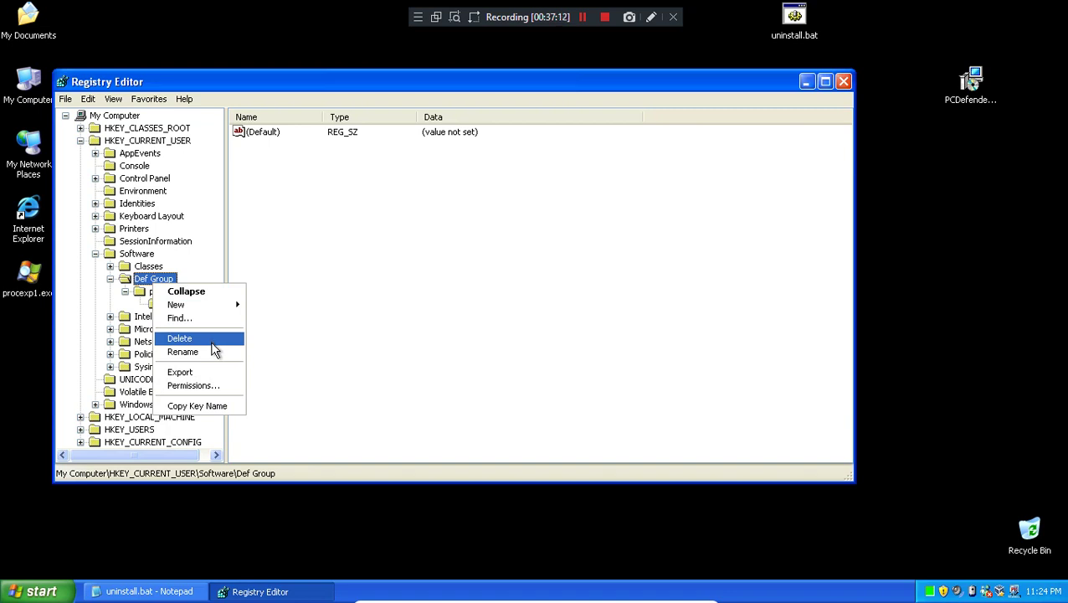
left_click(212, 343)
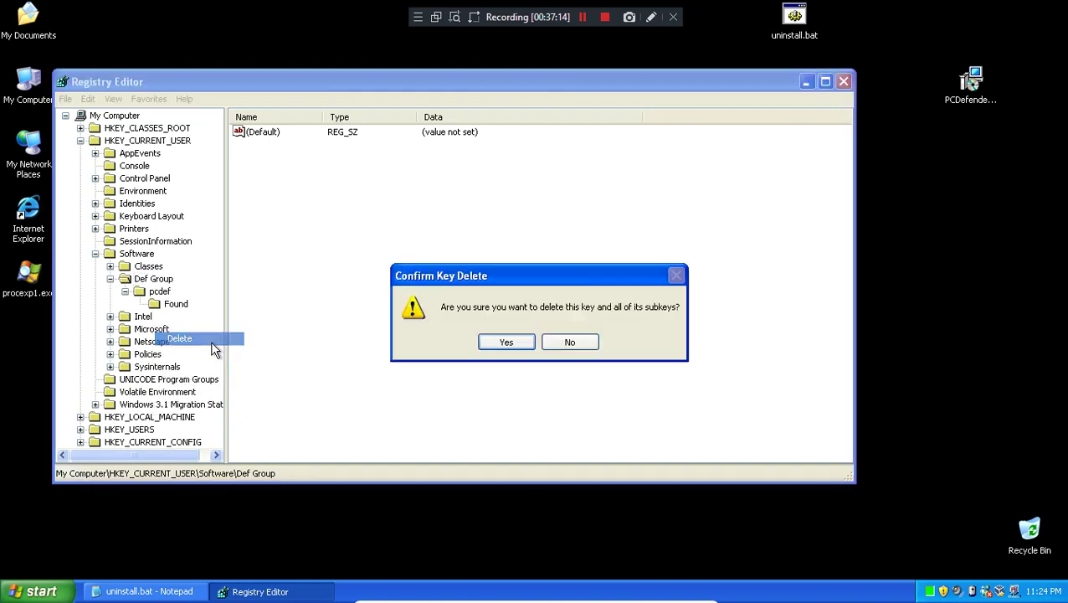
left_click(503, 342)
- Search the registry keys, values and data for pcdef and go on to the next match
left_click(139, 175)
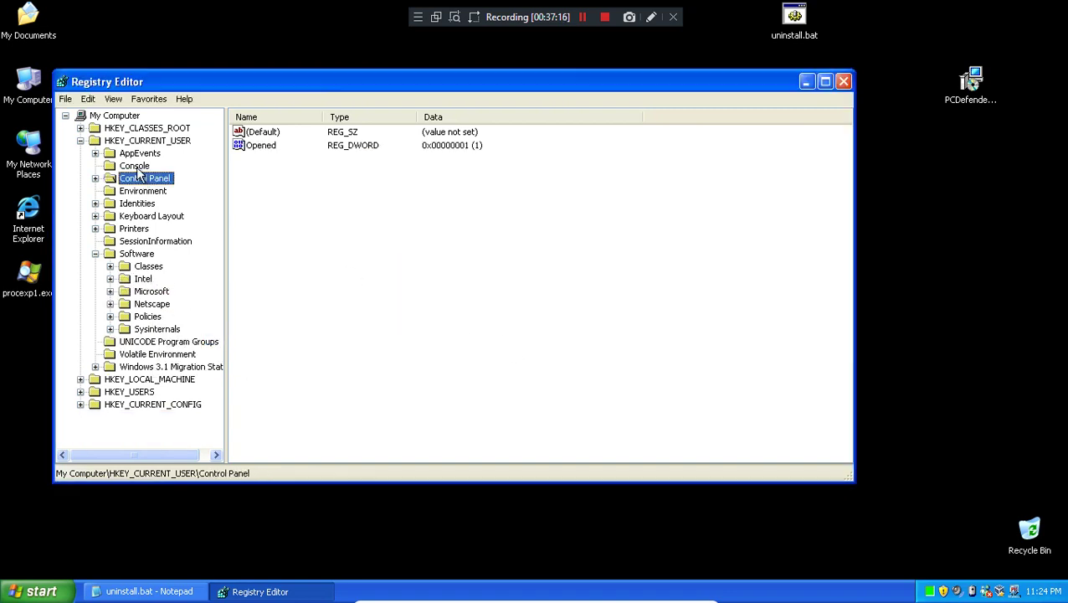
left_click(87, 99)
left_click(105, 210)
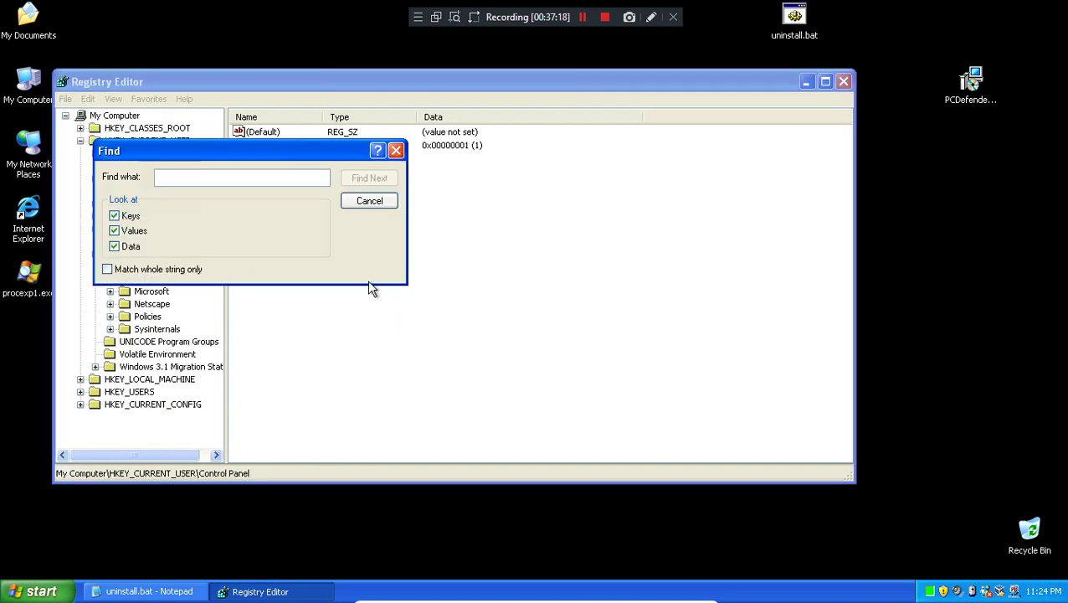
type("pcdef")
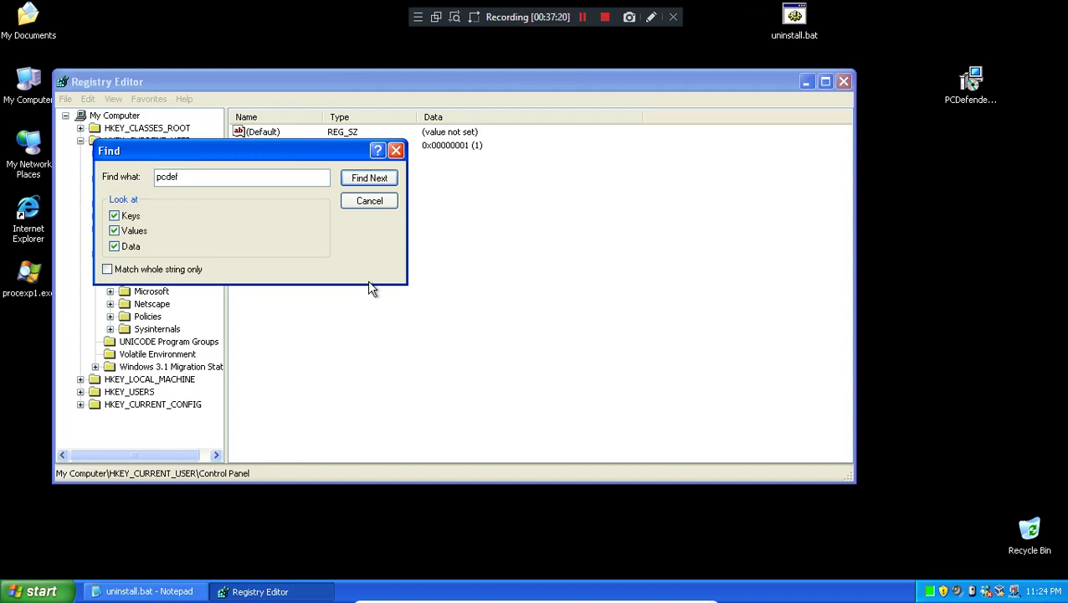
key("Return")
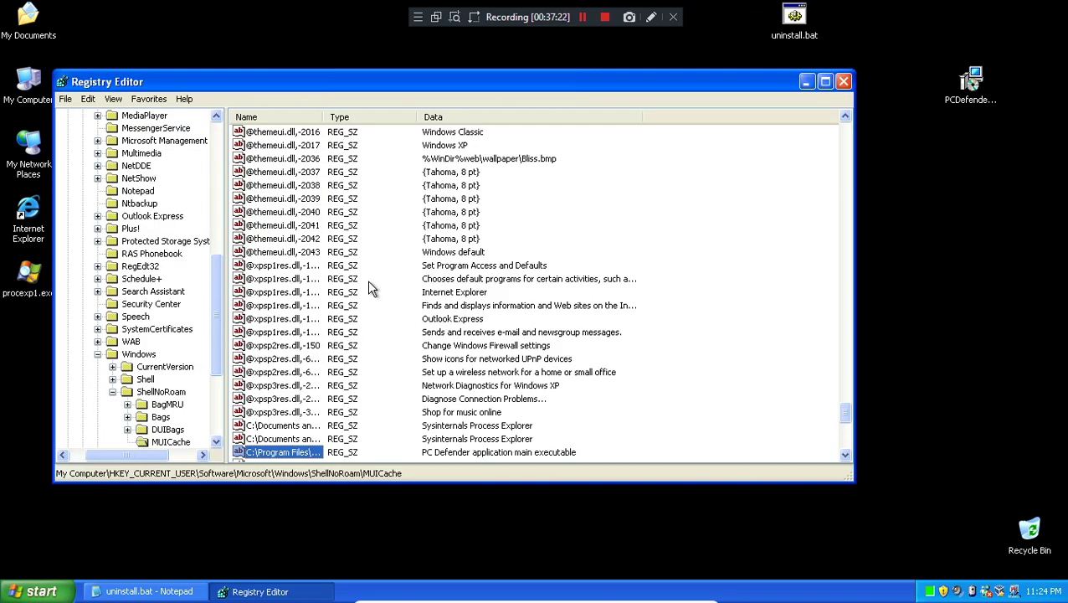
key("F3")
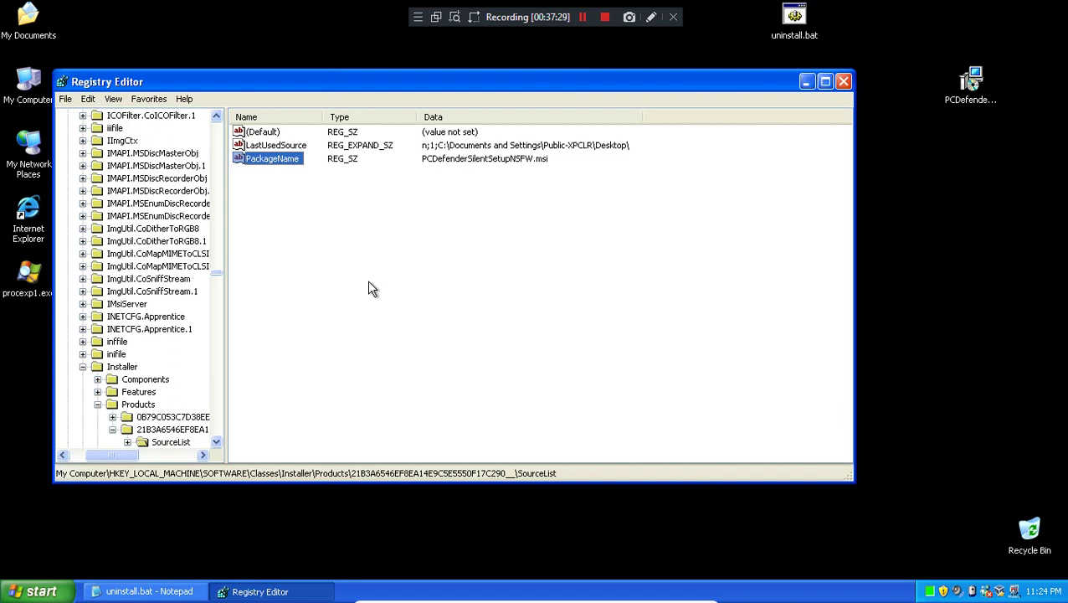
- Find the next pcdef match and delete the Installer component value that points to pcdef.exe
key("F3")
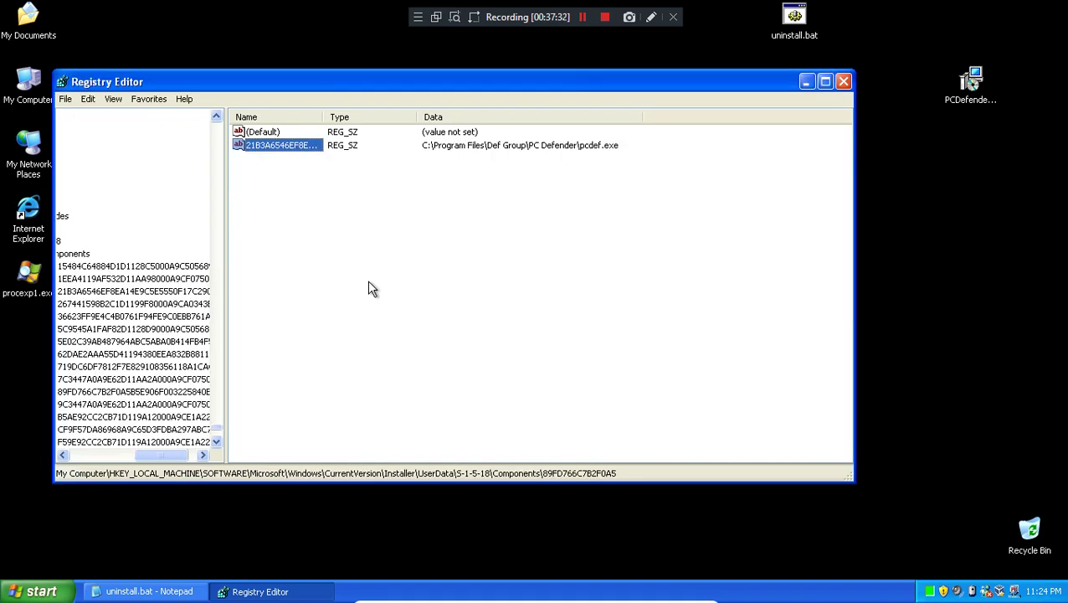
key("Delete")
key("Return")
- Go on to the next match and trim the Winlogon Userinit value data to C:\WINDOWS\system32\userinit.exe
key("F3")
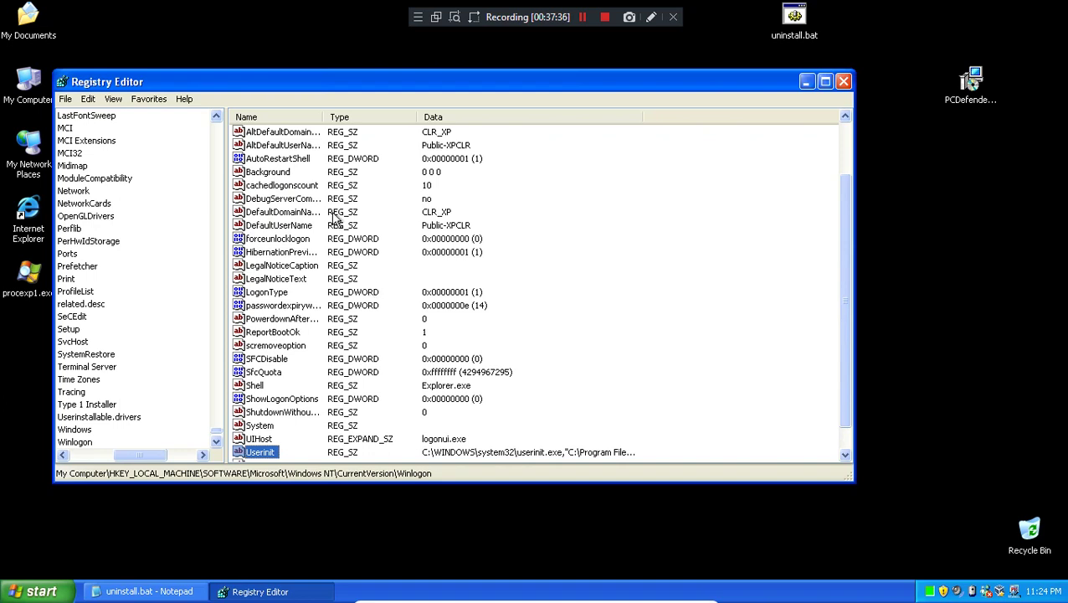
double_click(266, 452)
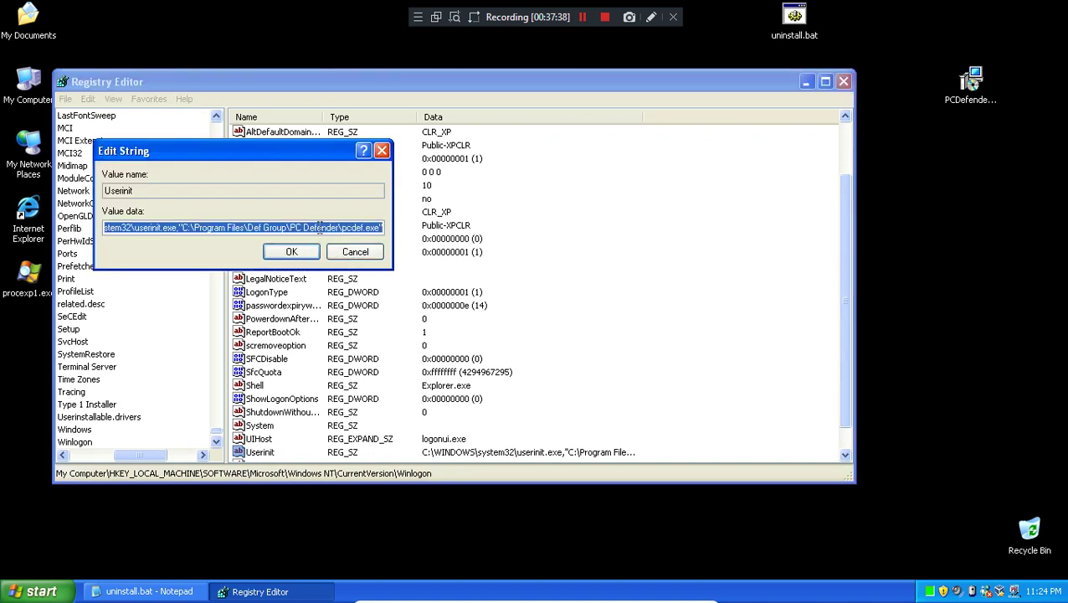
left_click(318, 226)
left_click_drag(318, 227, 27, 250)
left_click(220, 228)
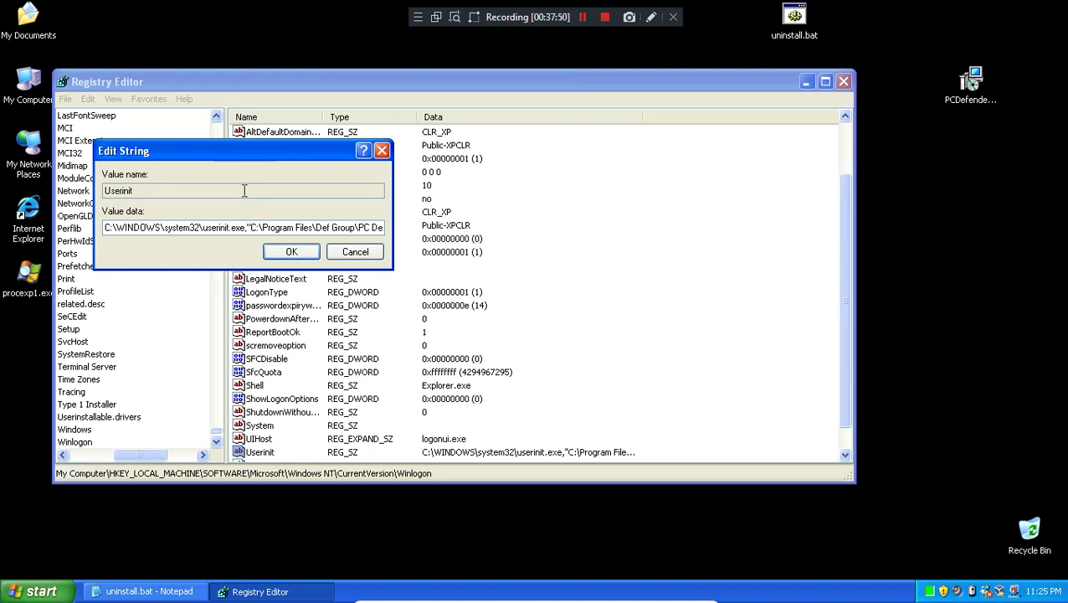
left_click_drag(241, 227, 60, 220)
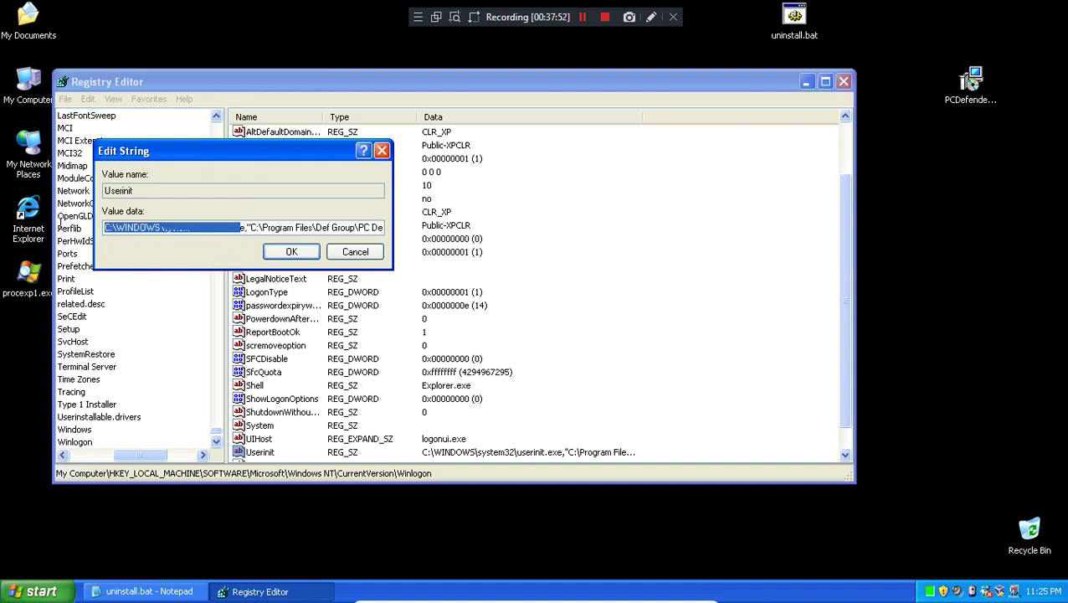
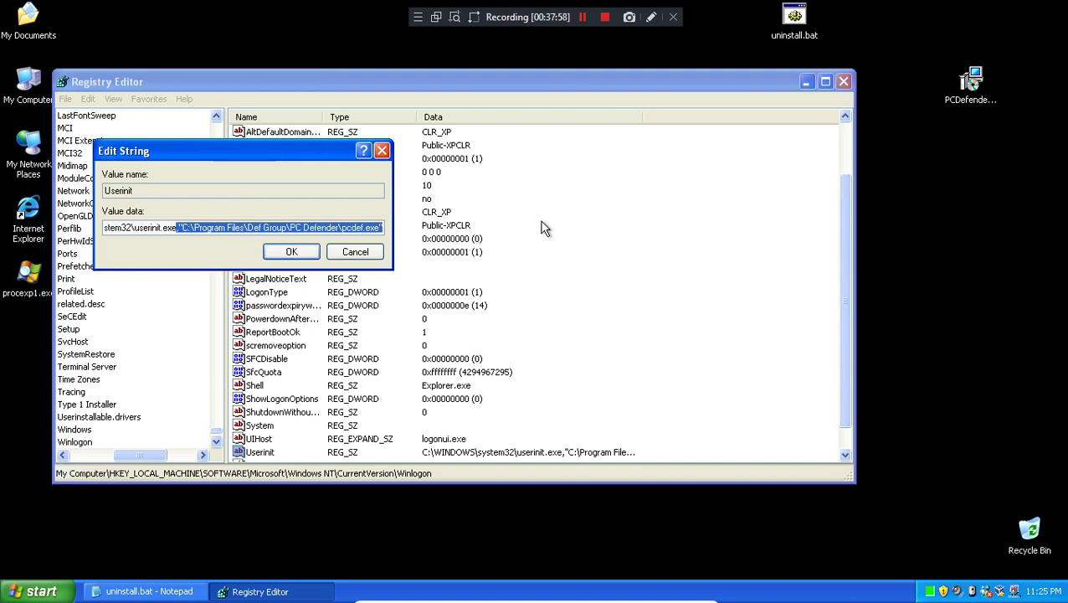
key("Delete")
key("Return")
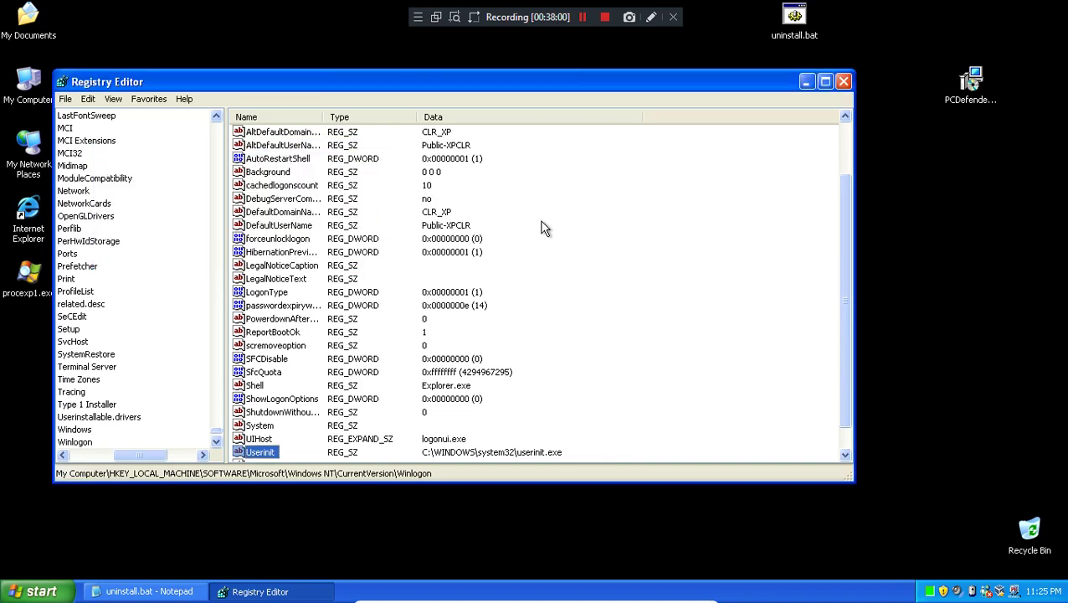
- Continue the pcdef search through the rest of the registry and bring the last matched key's tree into view
key("F3")
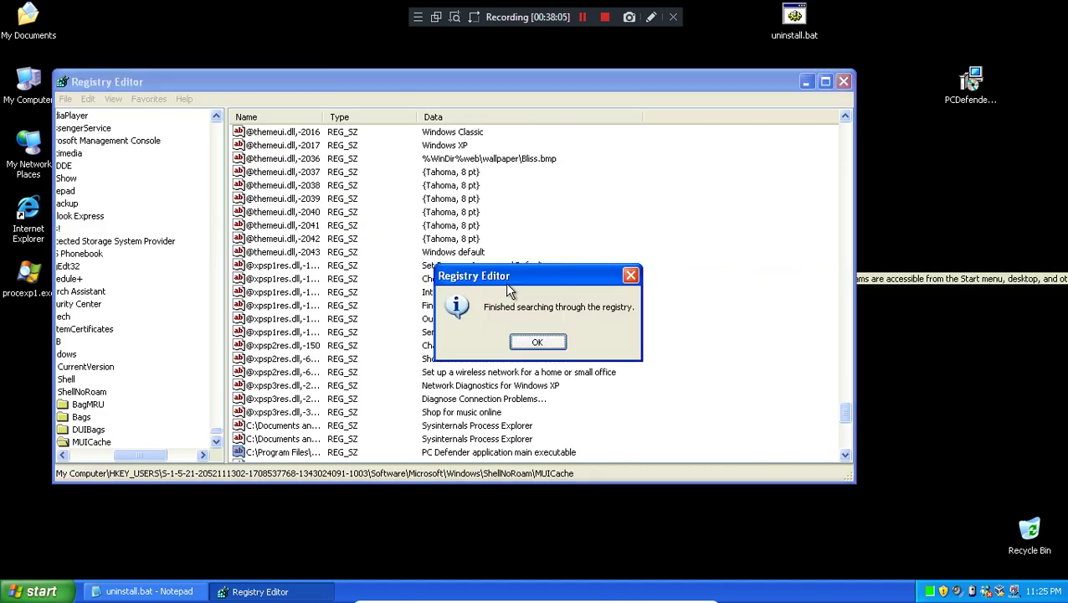
left_click(537, 342)
left_click_drag(141, 454, 98, 455)
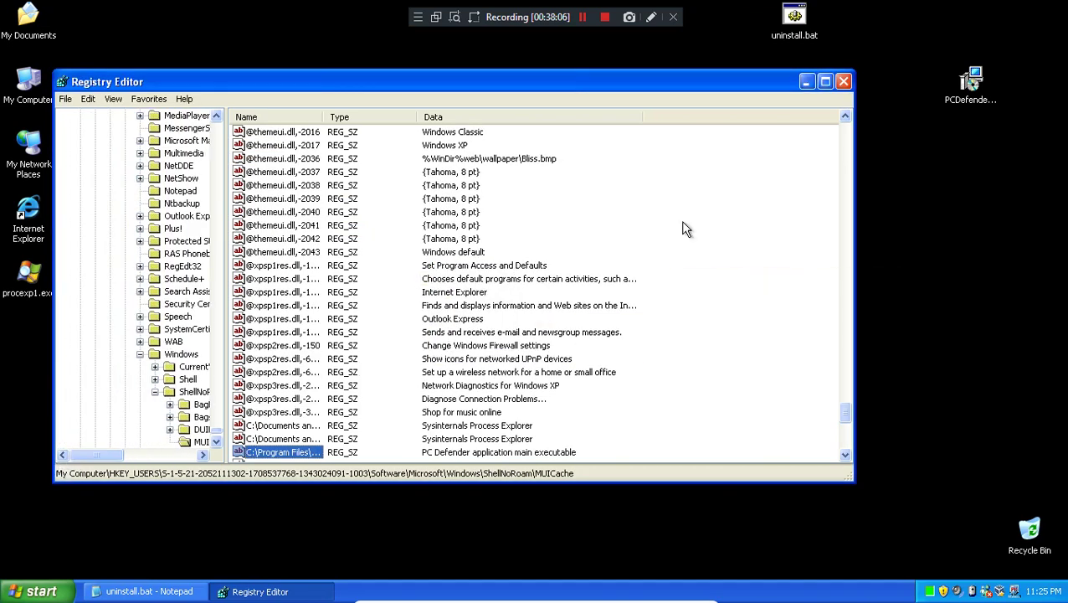
- Show the desktop, open msconfig and check its startup items and their commands for rogue entries, and close the utility
key("super+d")
key("super+r")
type("m")
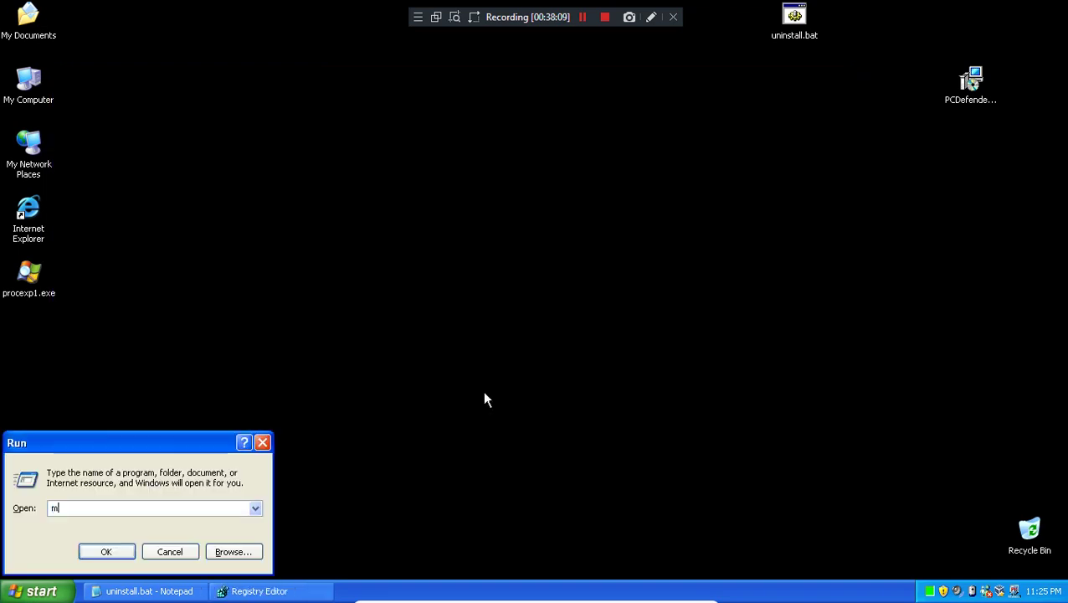
type("sconfig")
key("Return")
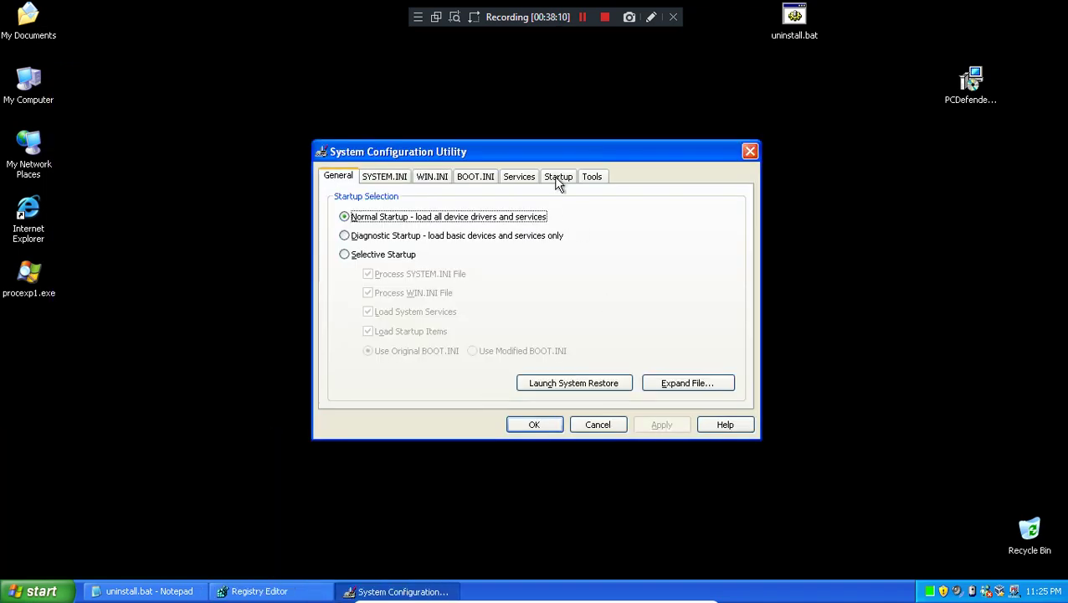
left_click(558, 179)
left_click_drag(537, 201, 815, 203)
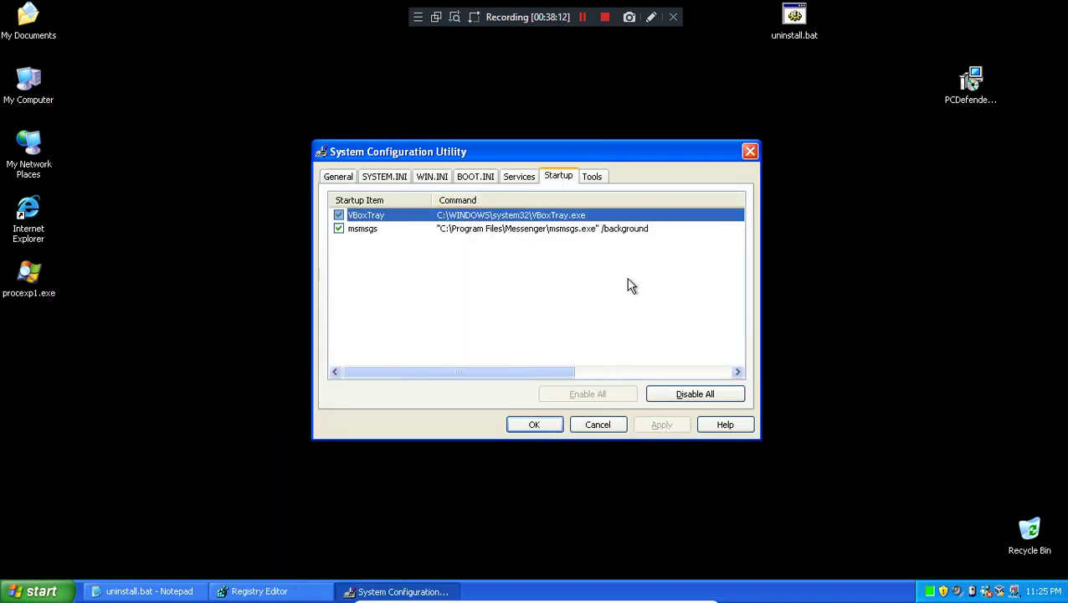
left_click_drag(541, 375, 413, 377)
left_click(751, 151)
- Close the uninstall.bat Notepad window and the Registry Editor
right_click(136, 593)
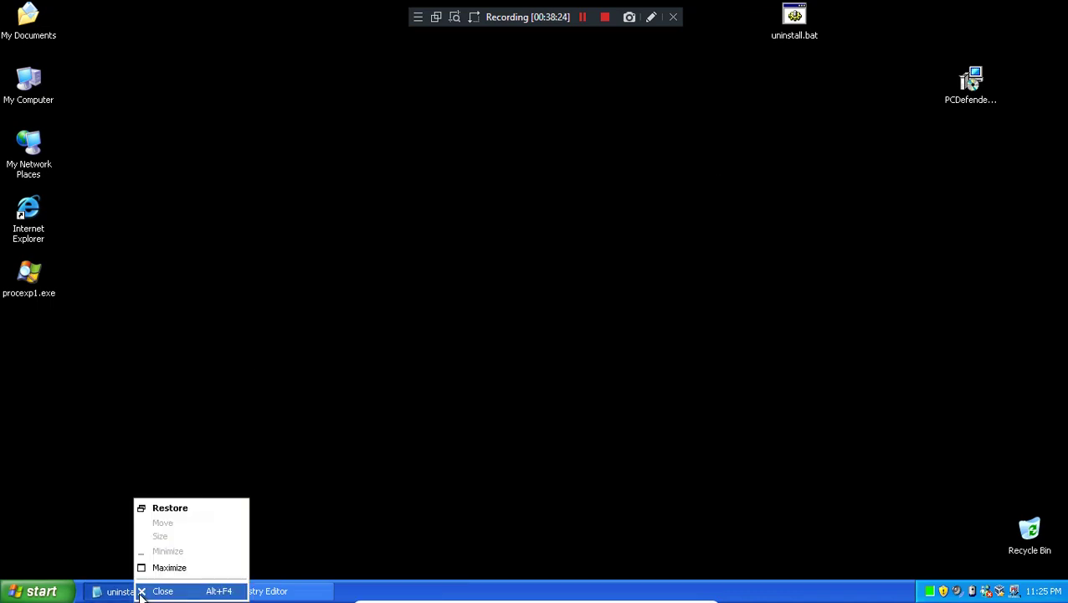
left_click(140, 589)
right_click(140, 596)
left_click(132, 595)
left_click(134, 594)
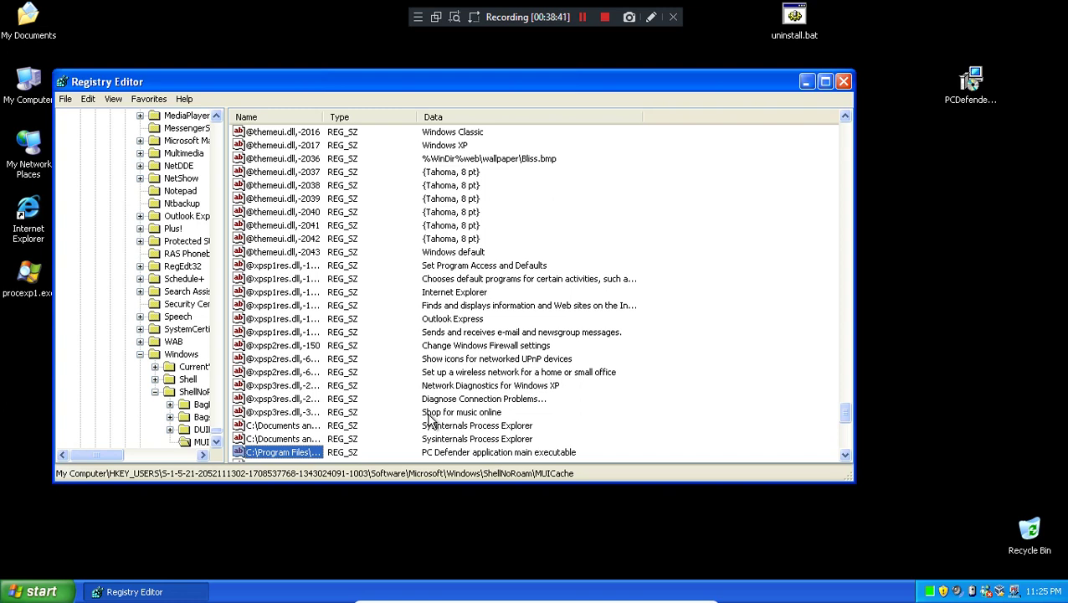
left_click(844, 82)
- Open services.msc, maximize the Services window and check the list for rogue services
left_click(33, 591)
left_click(190, 517)
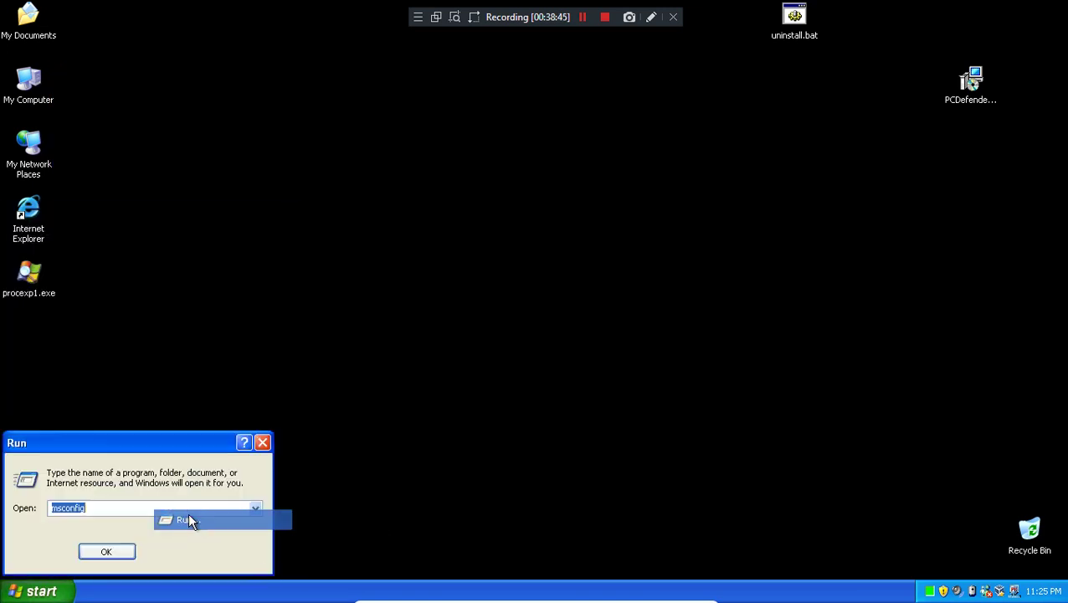
type("services.msc")
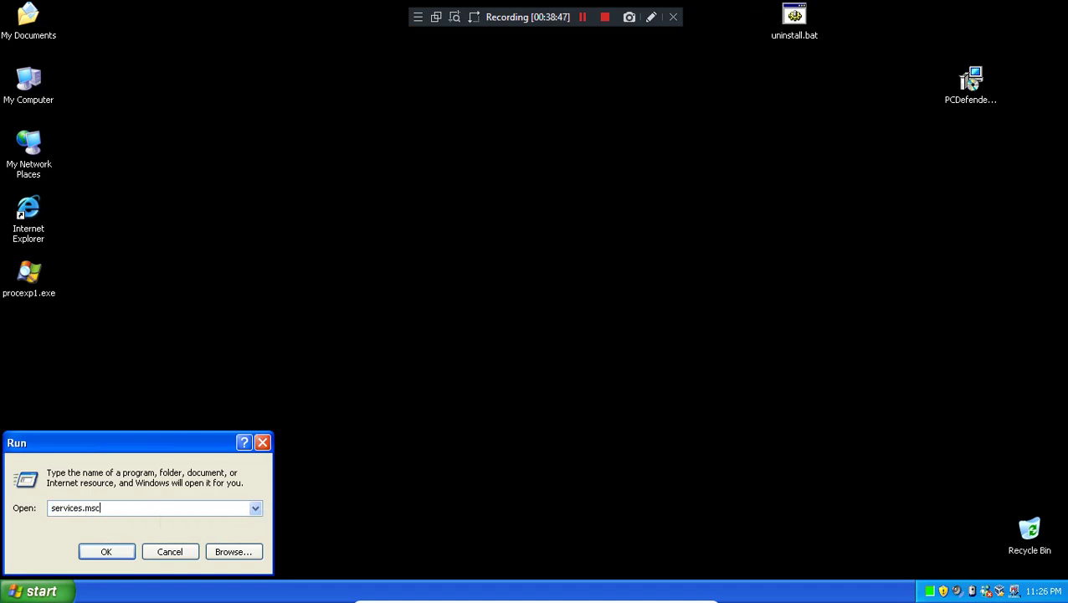
key("Return")
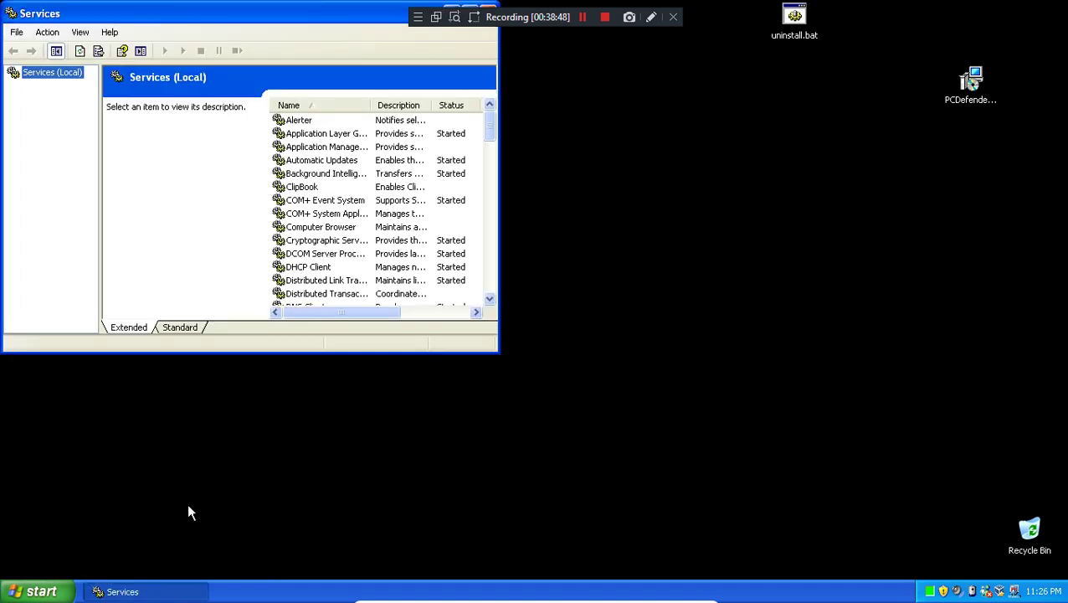
left_click_drag(217, 15, 265, 97)
double_click(507, 94)
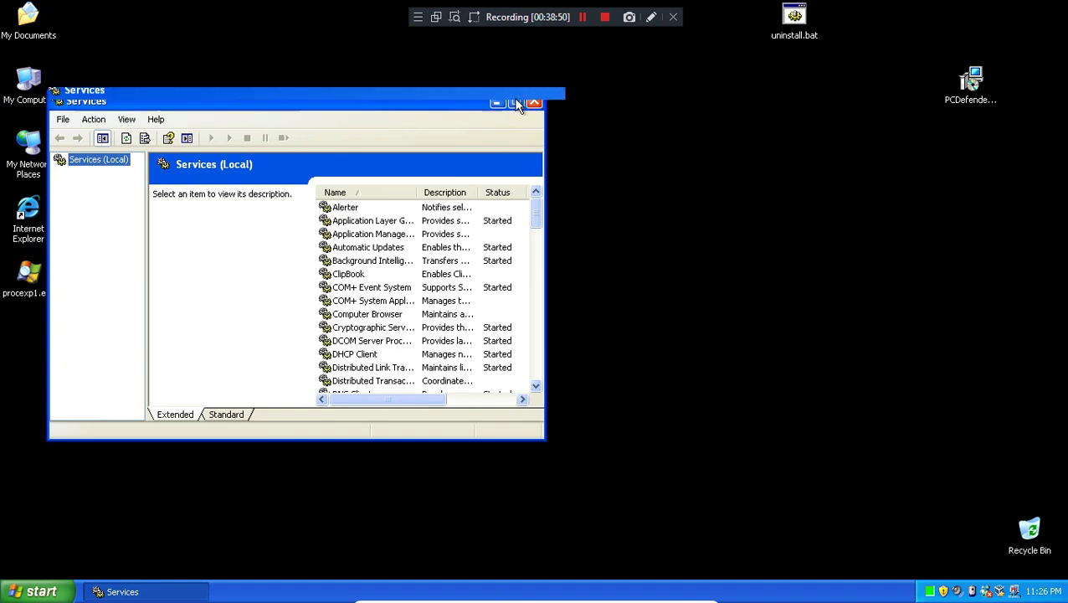
scroll(430, 369, "down", 16)
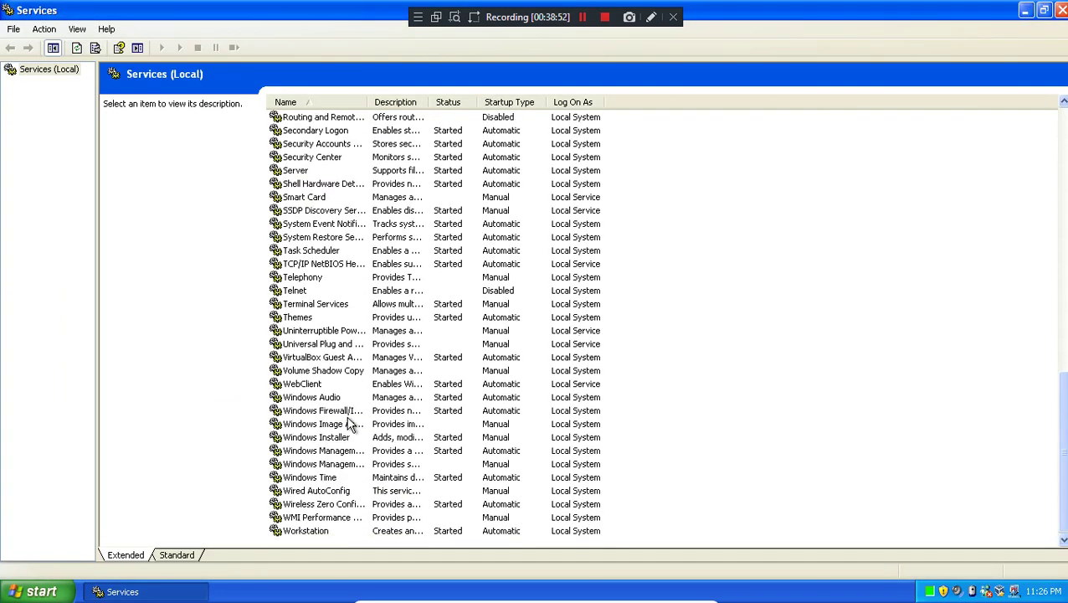
- Open Windows Security Center from the Control Panel and review the firewall, update and virus protection statuses
left_click(35, 591)
left_click(205, 395)
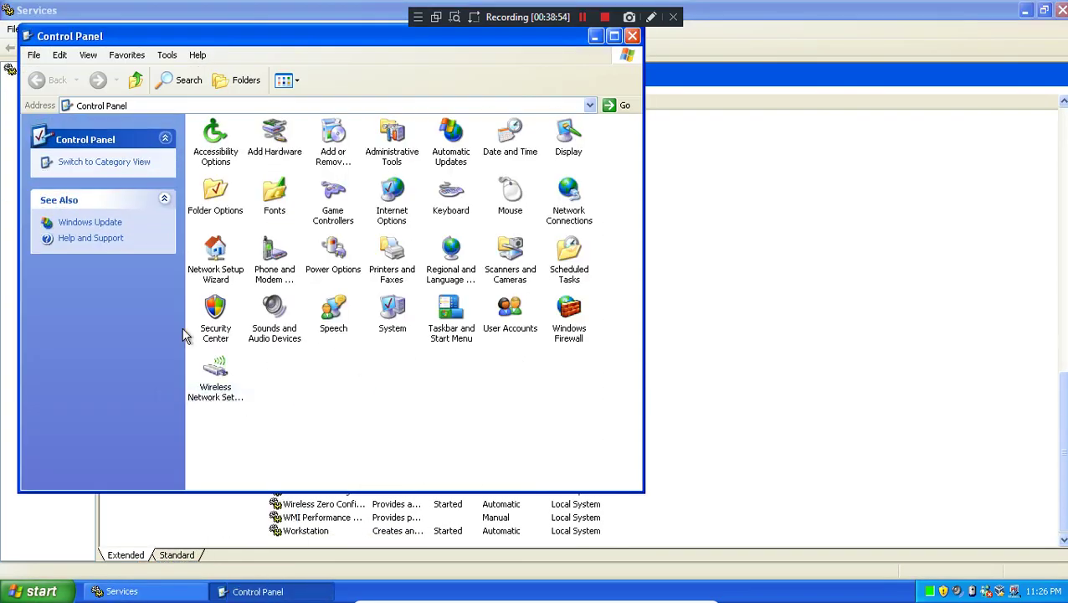
left_click(211, 319)
double_click(210, 319)
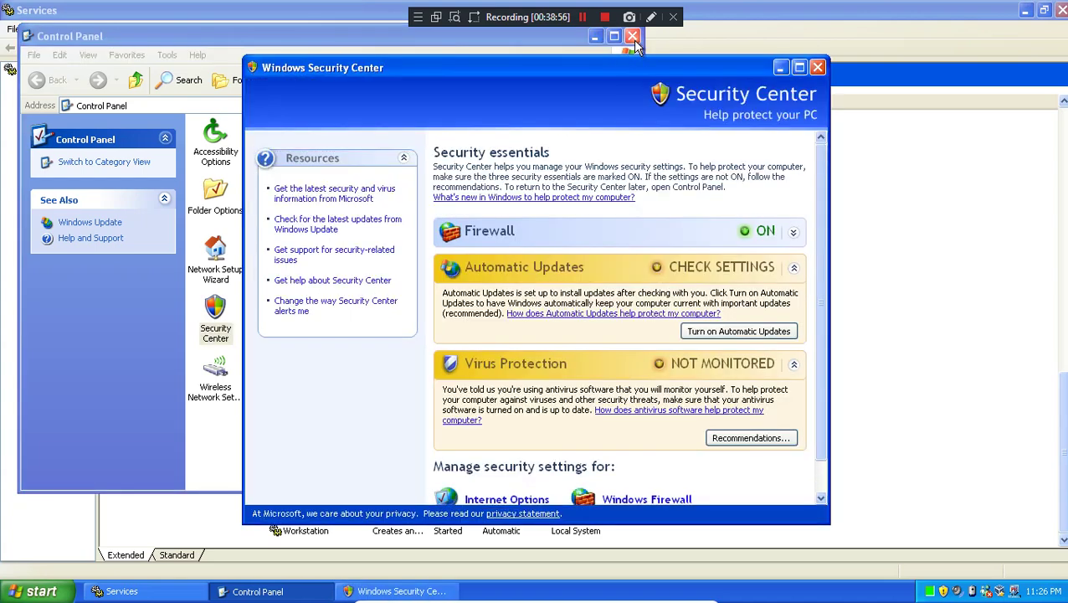
left_click(632, 36)
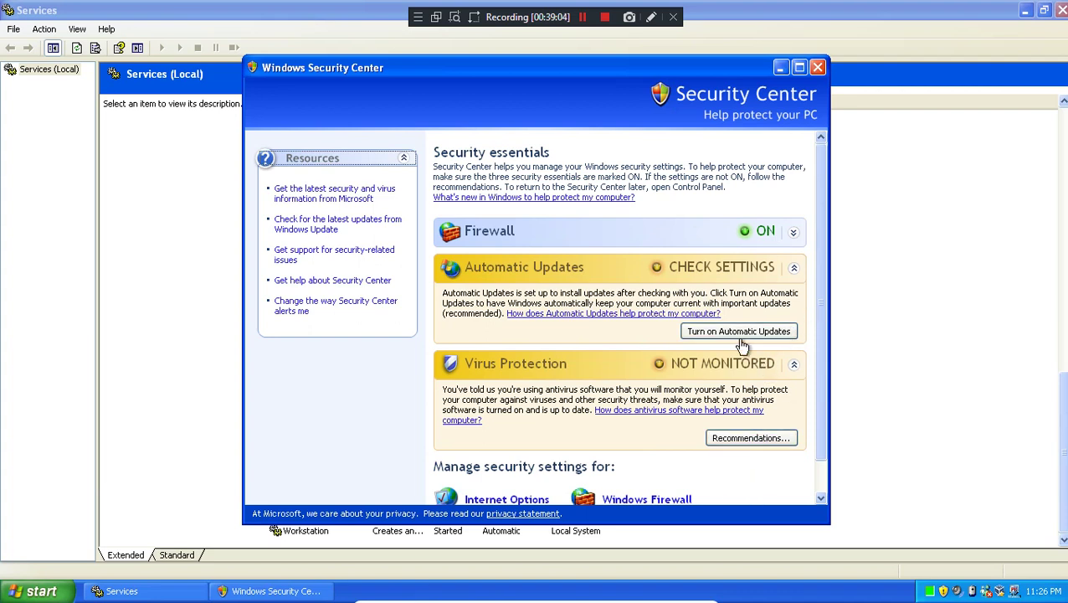
scroll(804, 360, "down", 1)
scroll(840, 402, "down", 1)
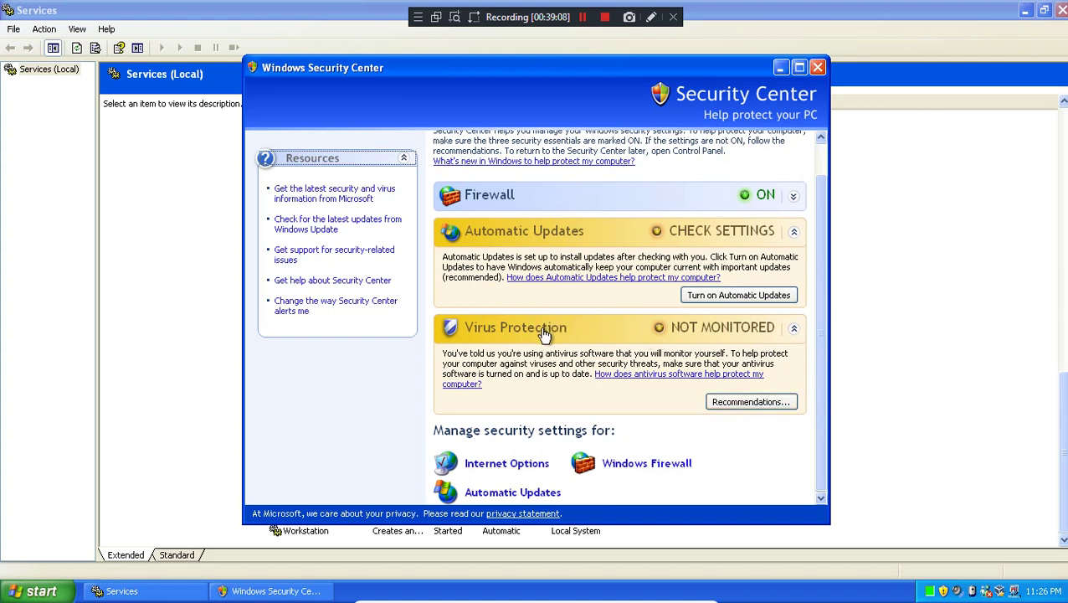
- Turn off "I have an antivirus program that I'll monitor myself" in the Virus Protection recommendations and close Security Center
left_click(726, 403)
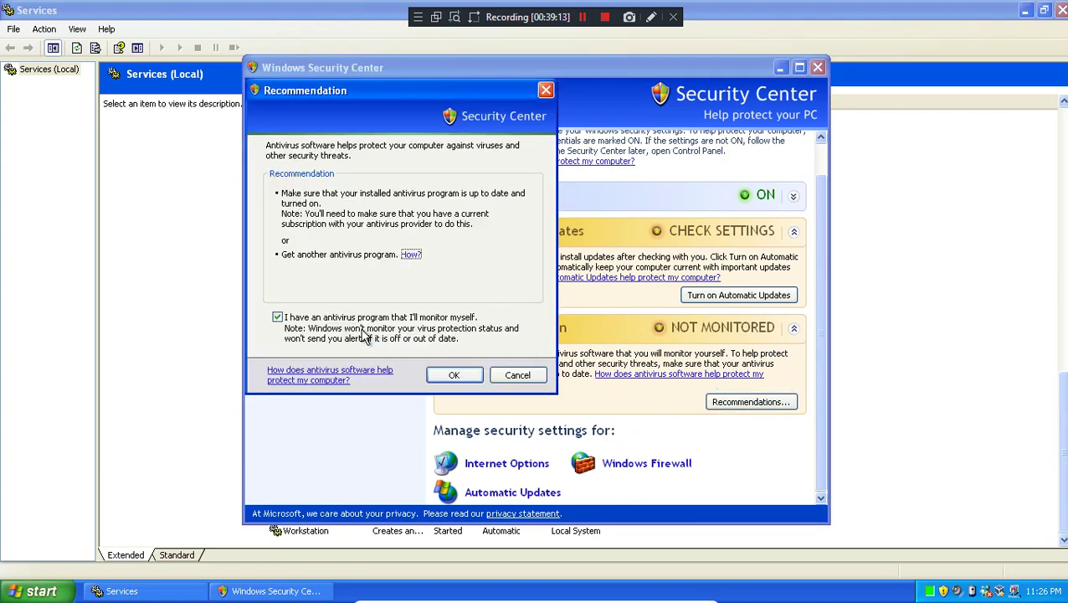
left_click(427, 337)
left_click(454, 374)
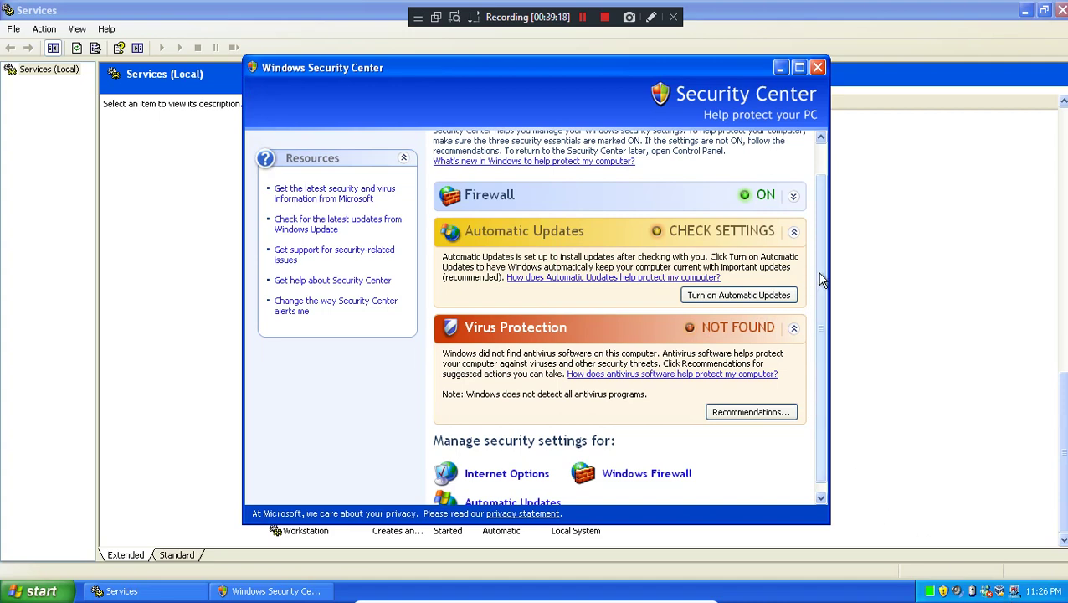
scroll(810, 214, "up", 1)
left_click(815, 67)
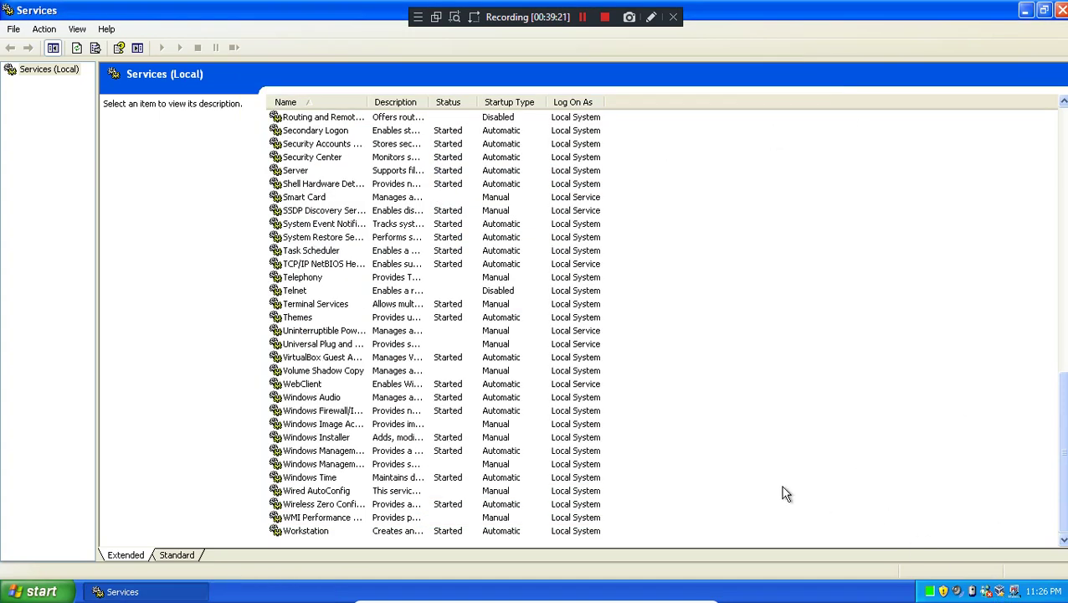
- Check the startup type and status in the Security Center service's properties, and close them without changes
left_click(303, 518)
scroll(351, 369, "up", 1)
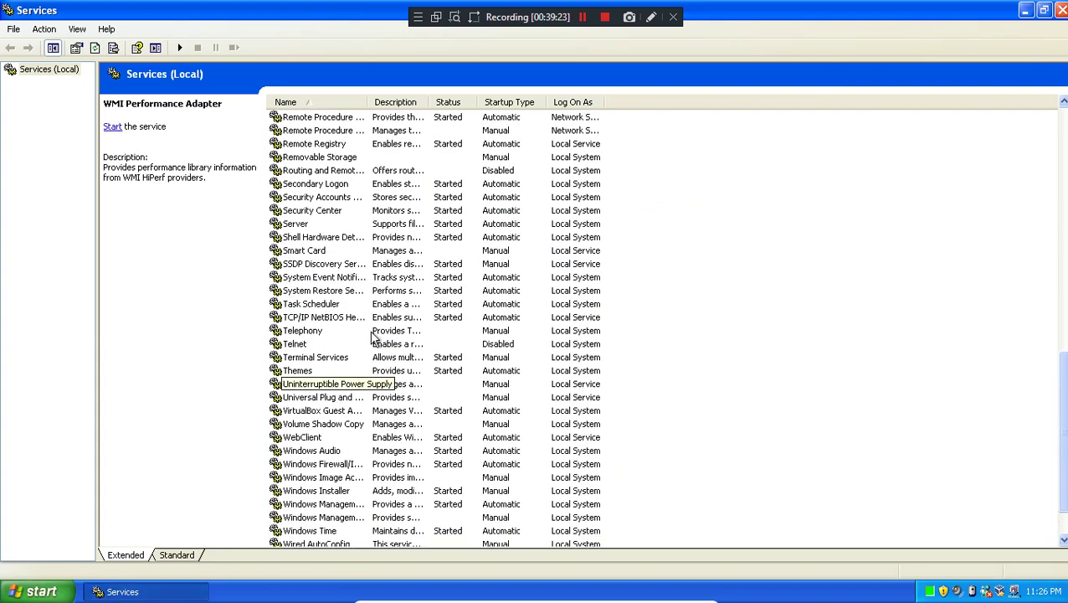
double_click(315, 214)
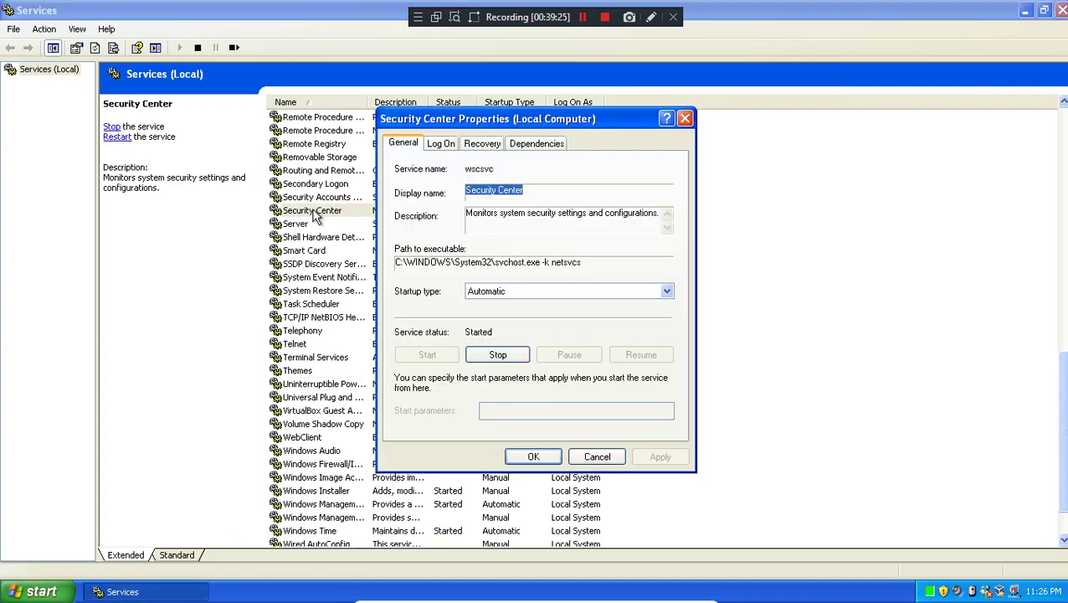
left_click(685, 118)
- Reopen Windows Security Center from the Control Panel to recheck the protection statuses, and close both windows
left_click(38, 592)
left_click(209, 392)
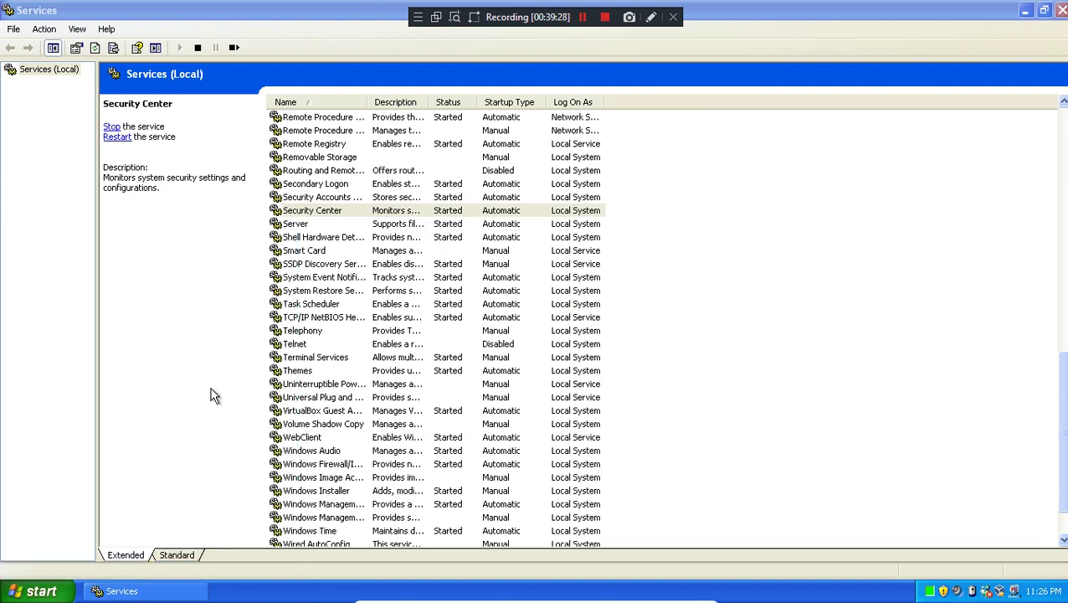
double_click(217, 326)
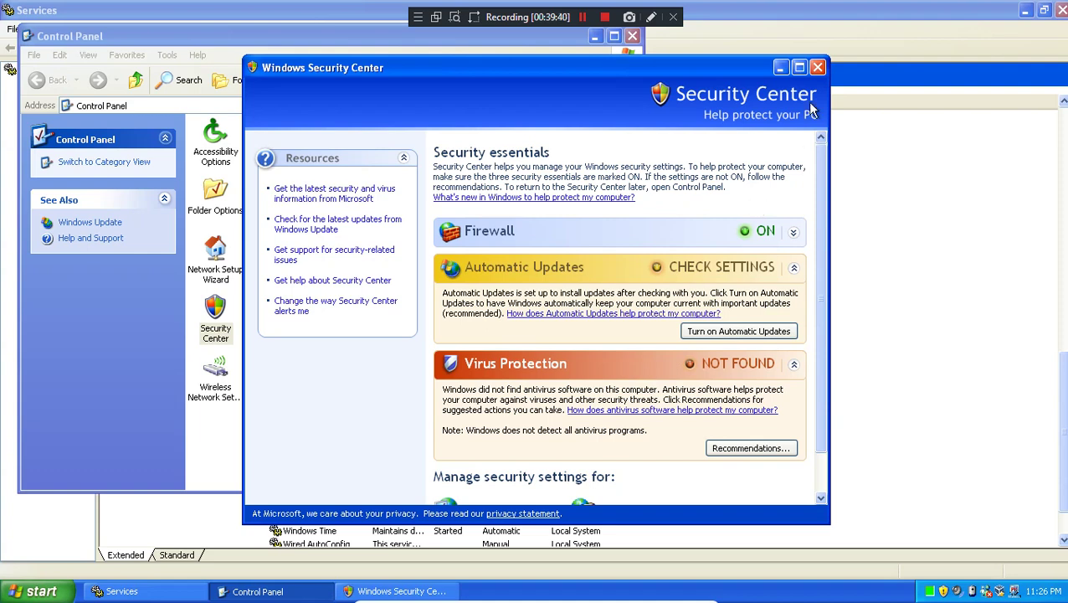
left_click(819, 67)
left_click(633, 36)
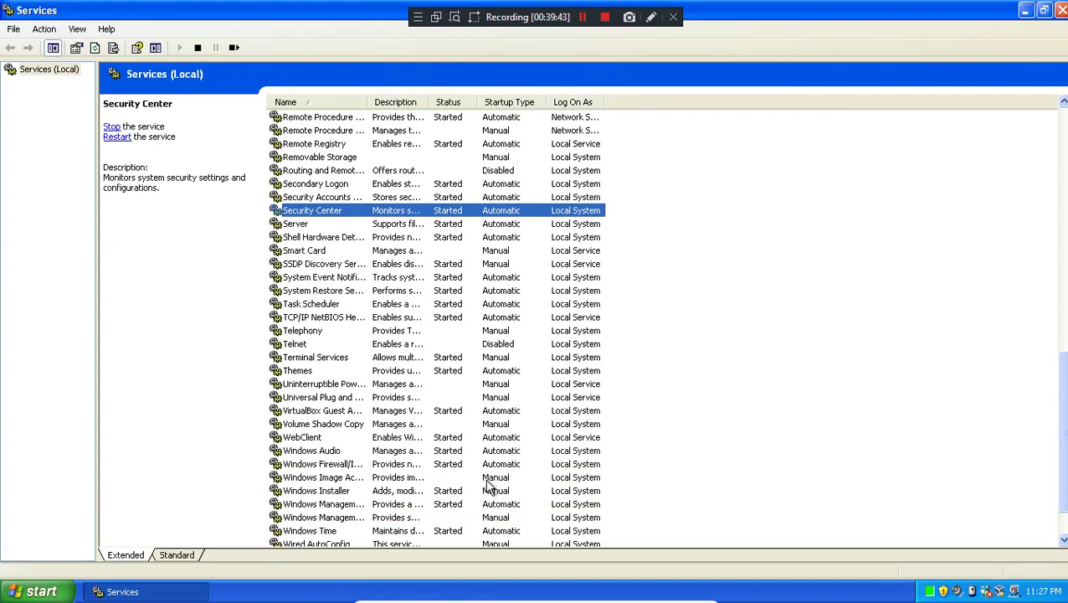
- Look through the whole list of services once more and close the Services window
scroll(489, 484, "down", 1)
scroll(490, 486, "up", 7)
scroll(490, 486, "up", 12)
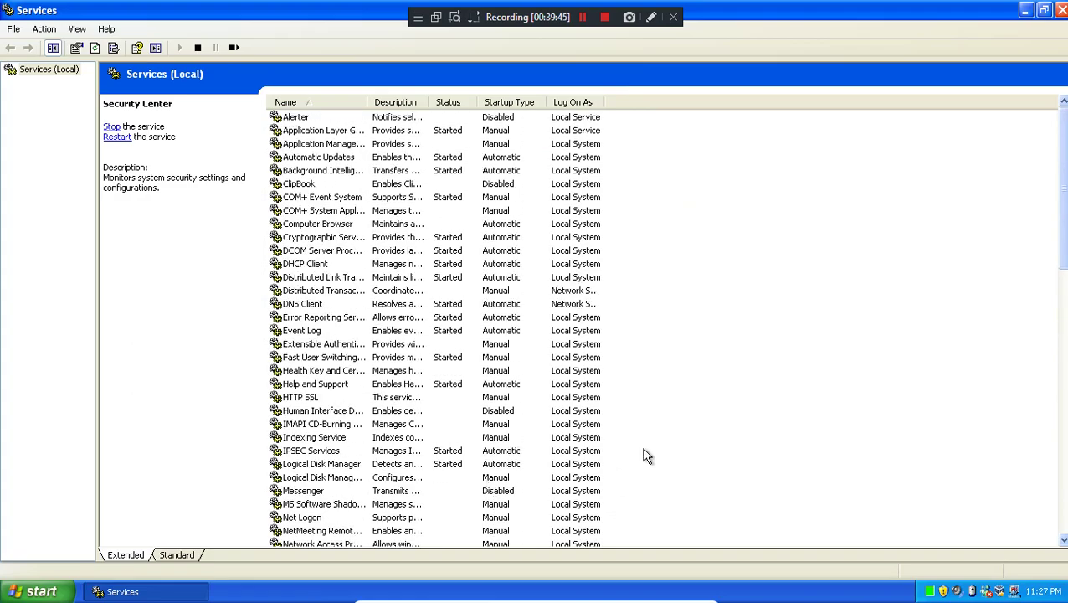
left_click(1057, 10)
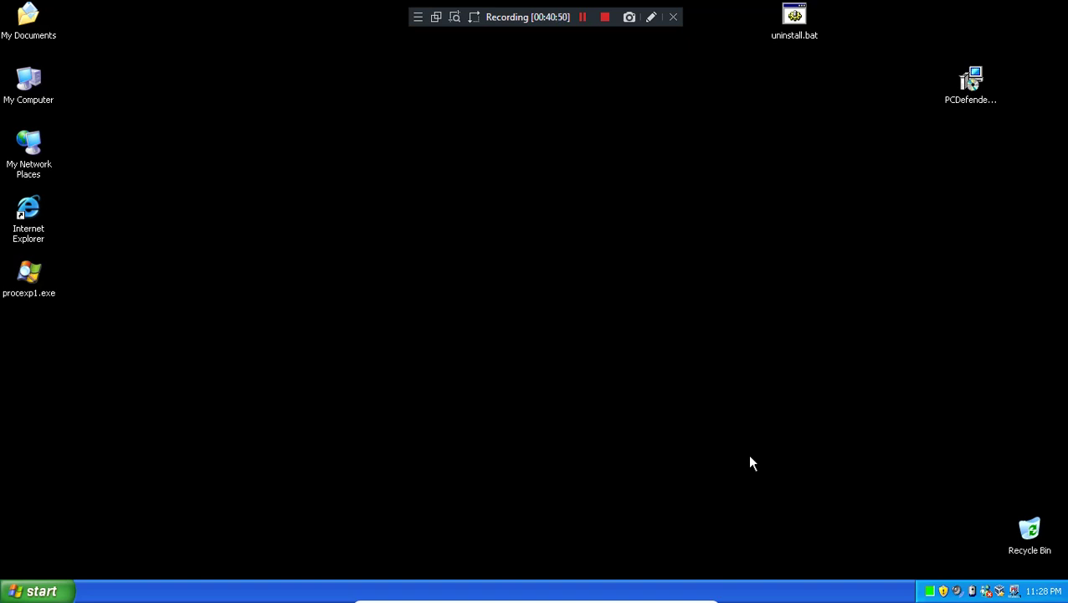
key("super+r")
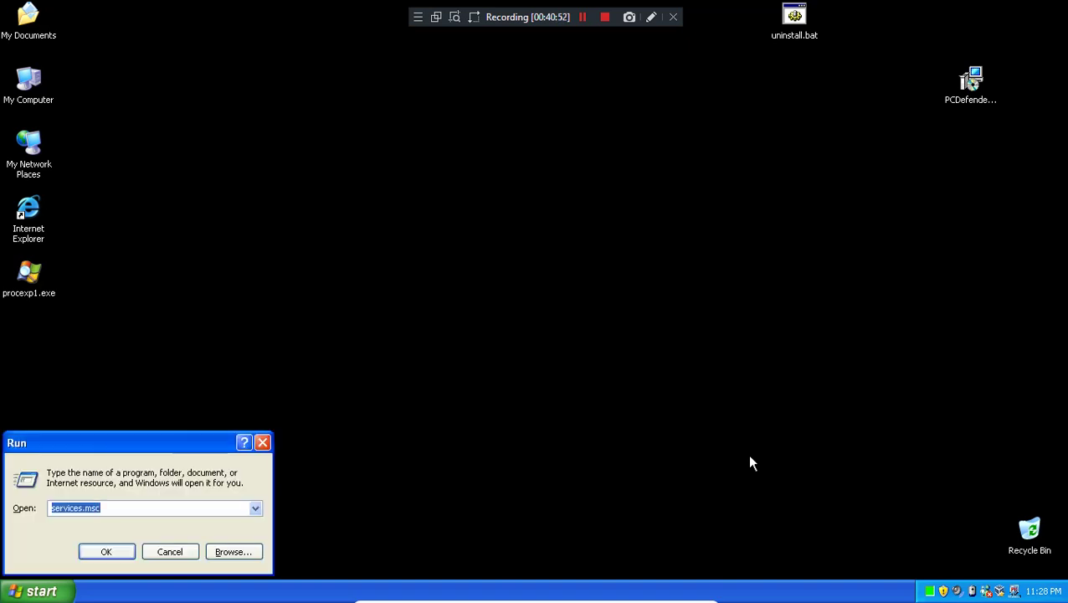
type("1")
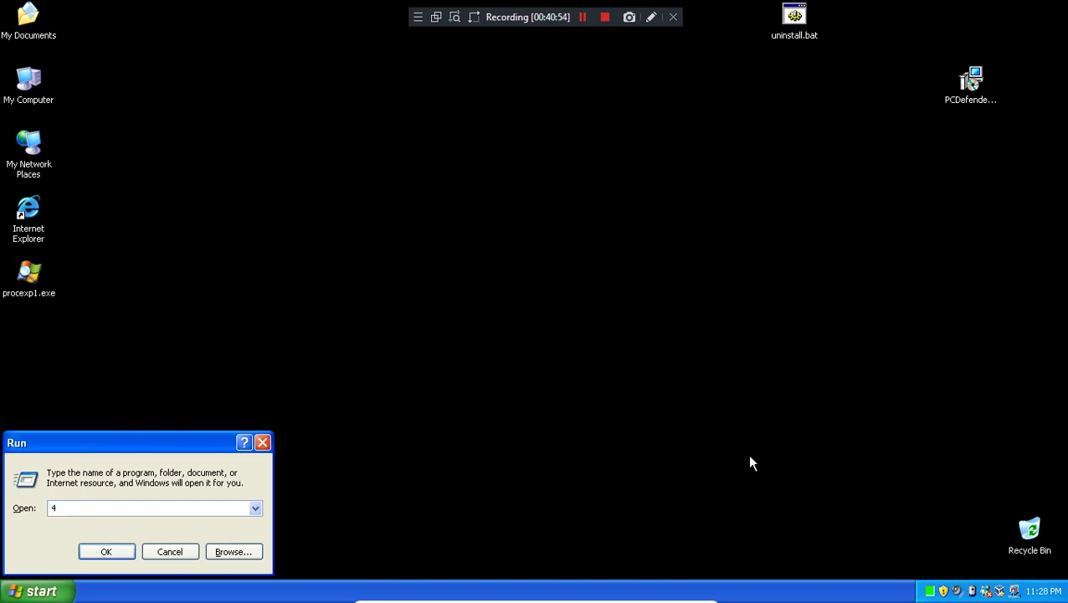
key("BackSpace")
type("12")
key("Return")
key("Return")
left_click(170, 552)
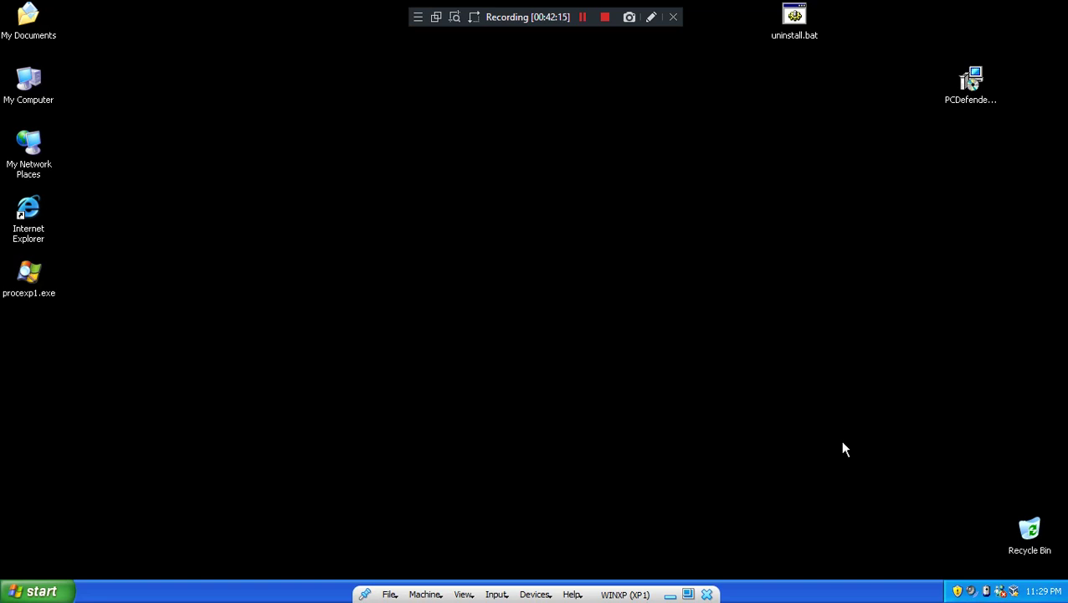
- Open the desktop's uninstall.bat for editing in Notepad, copy its entire contents and close the file
right_click(785, 7)
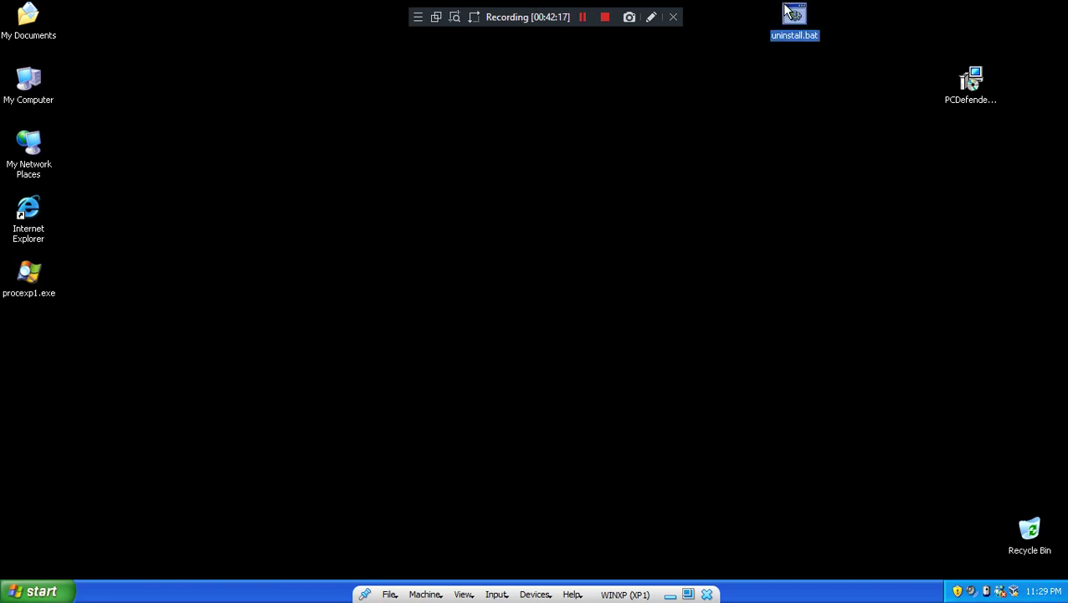
left_click(802, 26)
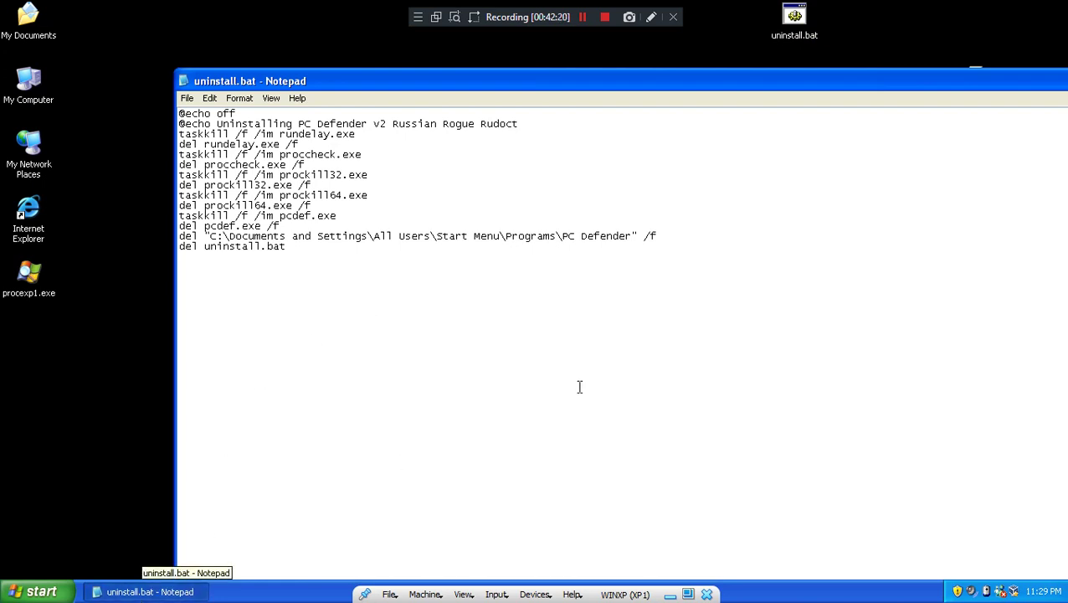
key("ctrl+a")
right_click(184, 164)
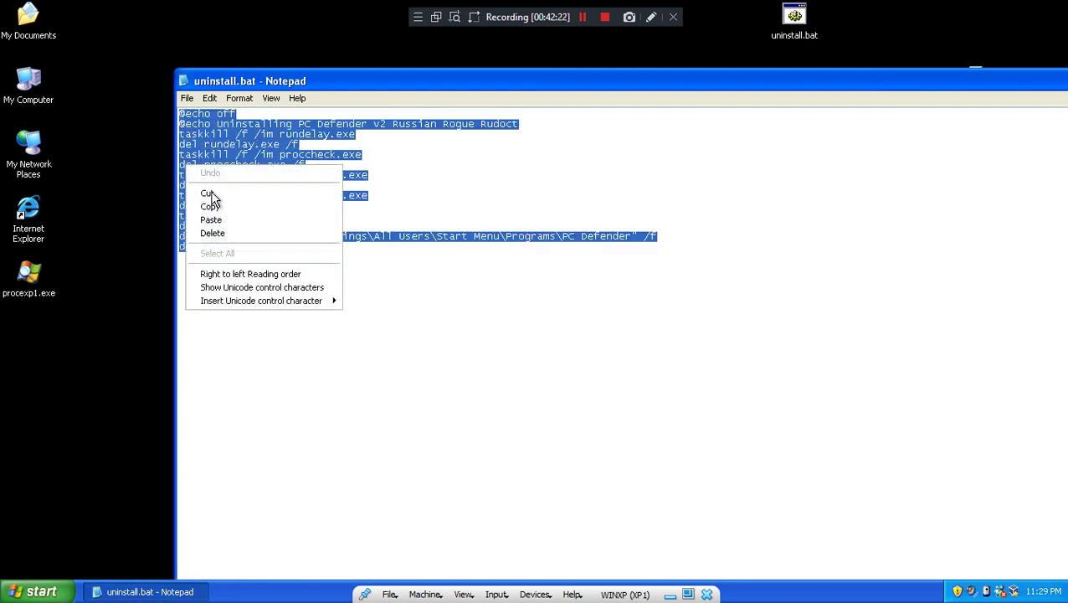
left_click(210, 206)
right_click(167, 596)
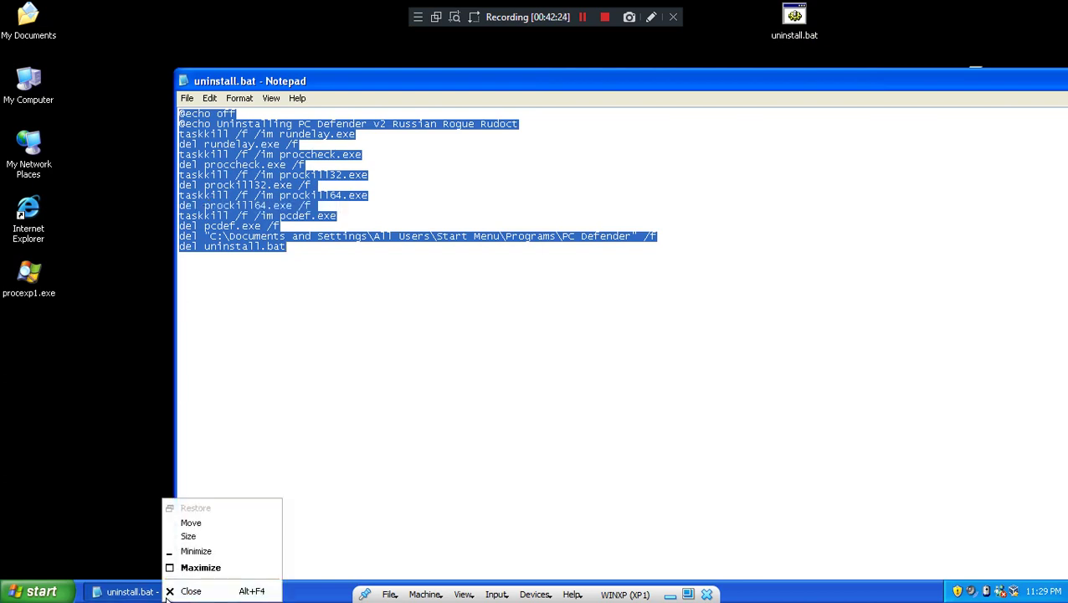
left_click(172, 591)
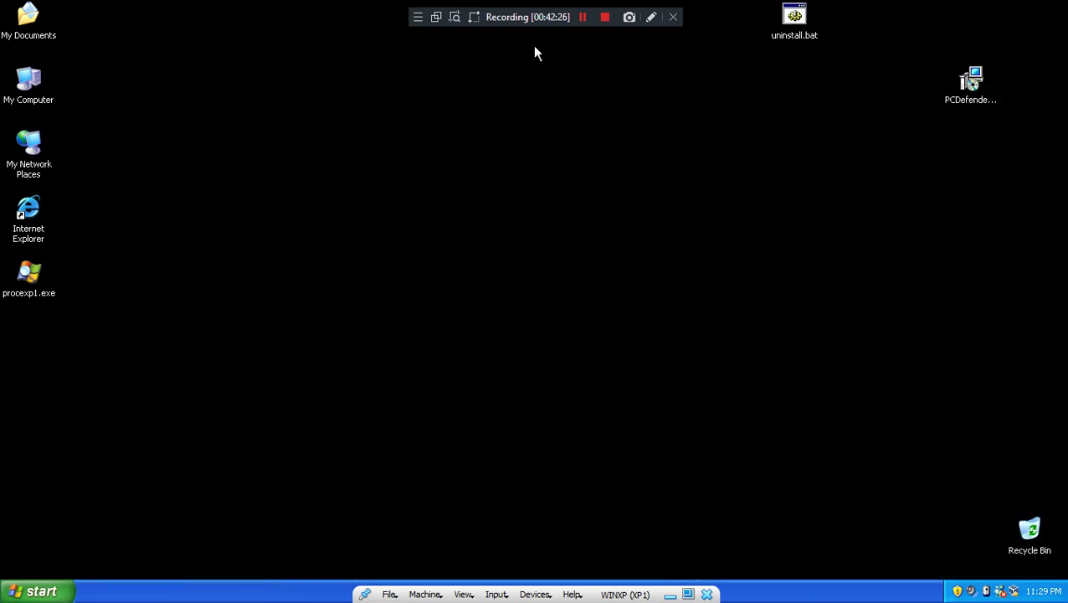